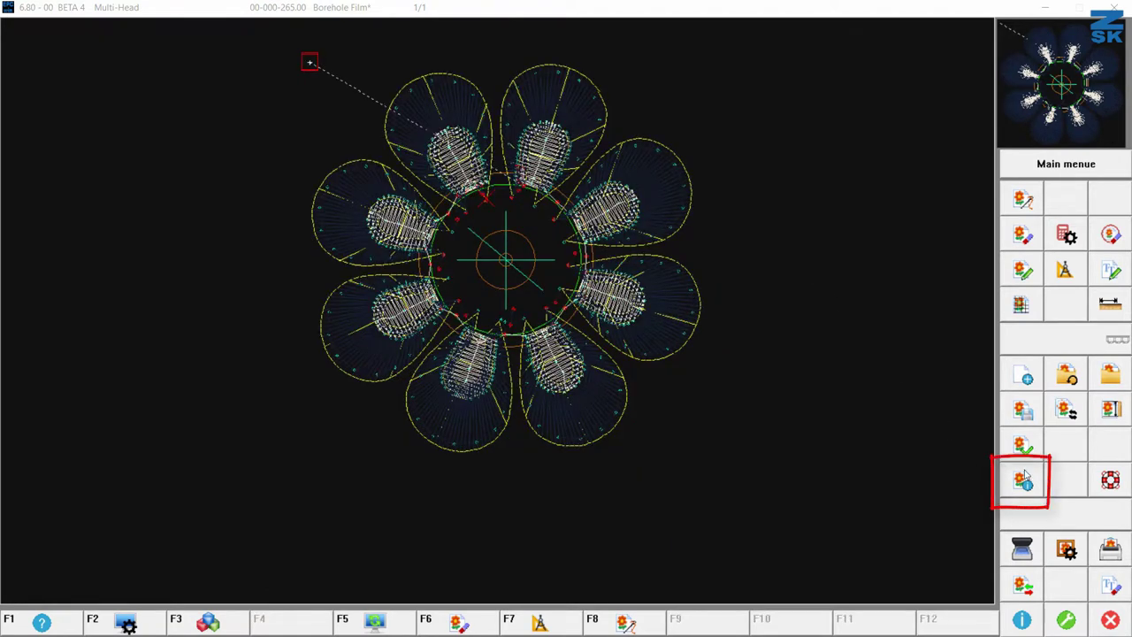
# - Examine the needle colours and thread details assigned to the design in its design information
pyautogui.click(1026, 475)
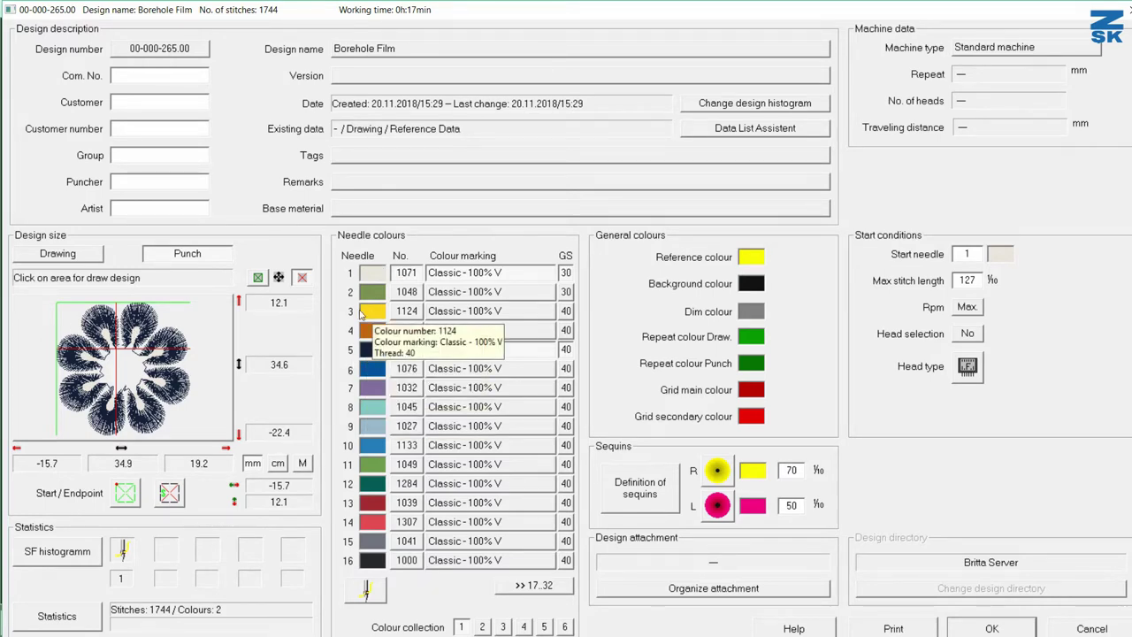
pyautogui.moveTo(377, 315)
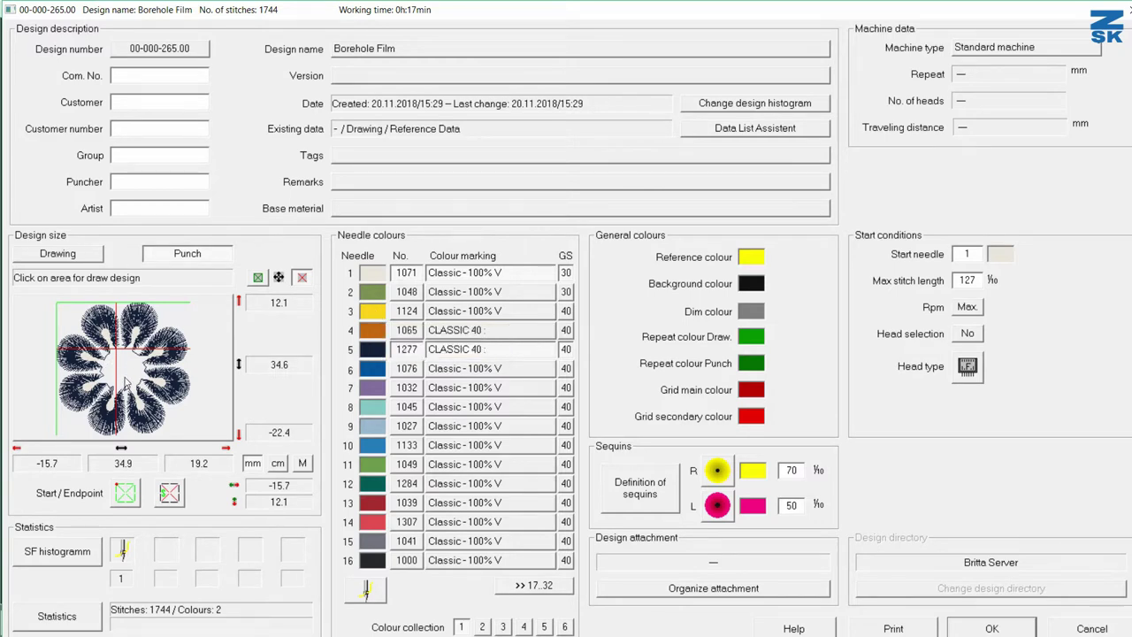
pyautogui.moveTo(376, 291)
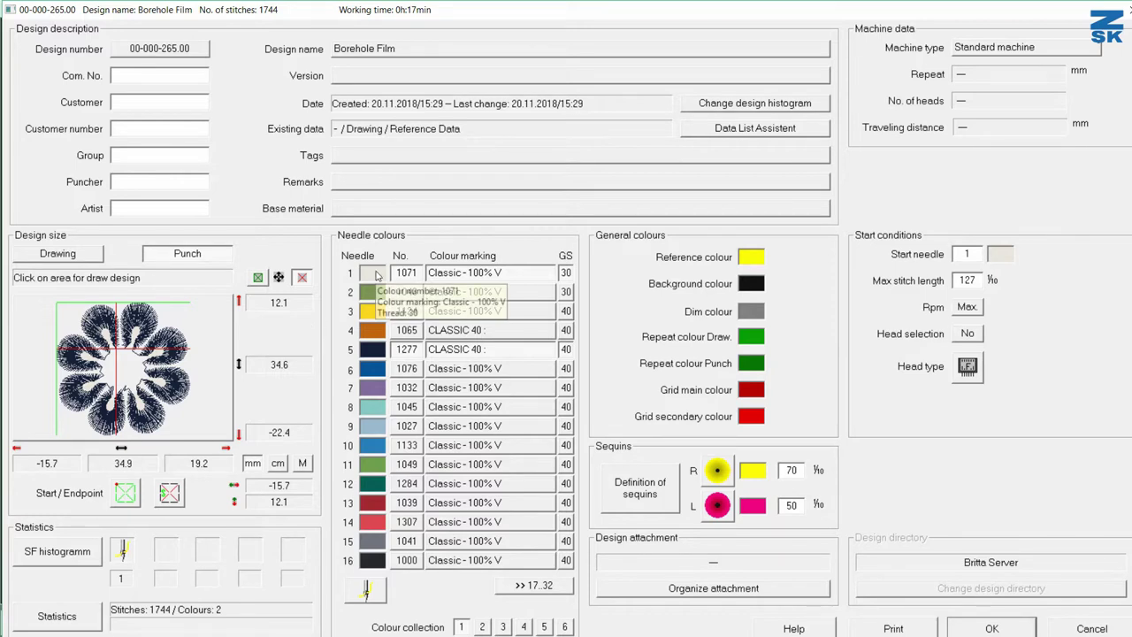
pyautogui.moveTo(377, 351)
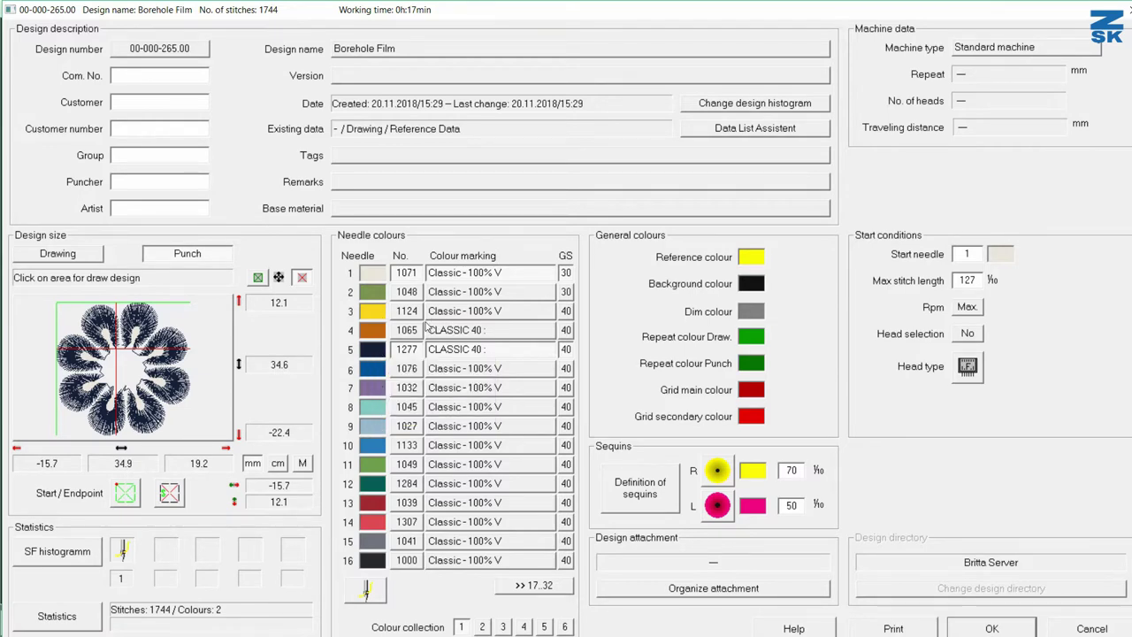
pyautogui.moveTo(384, 446)
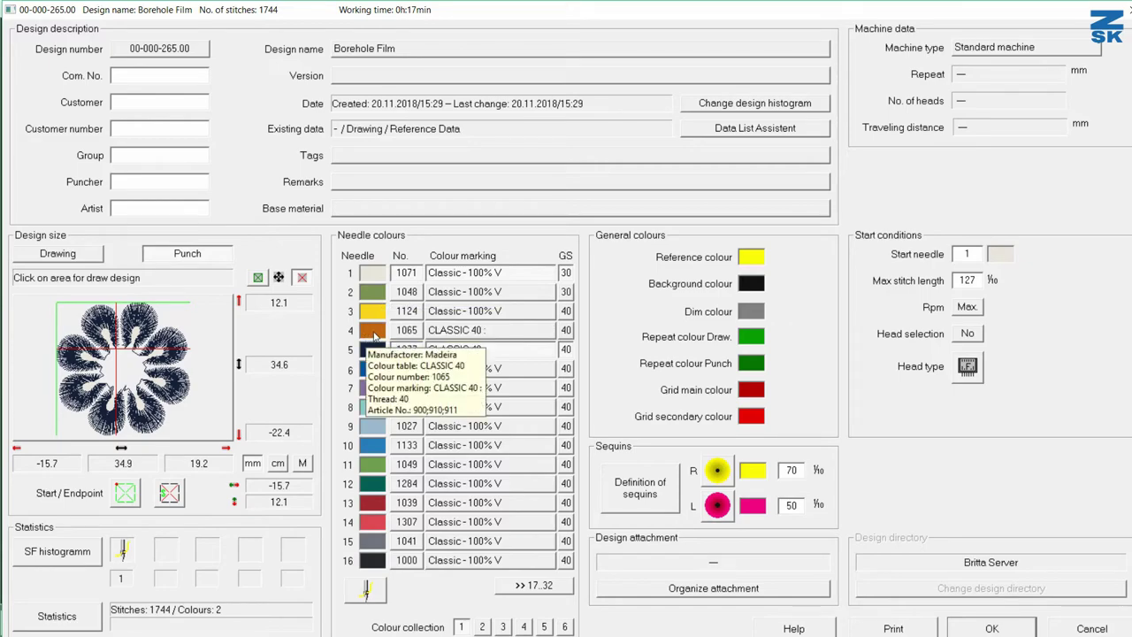
pyautogui.click(982, 629)
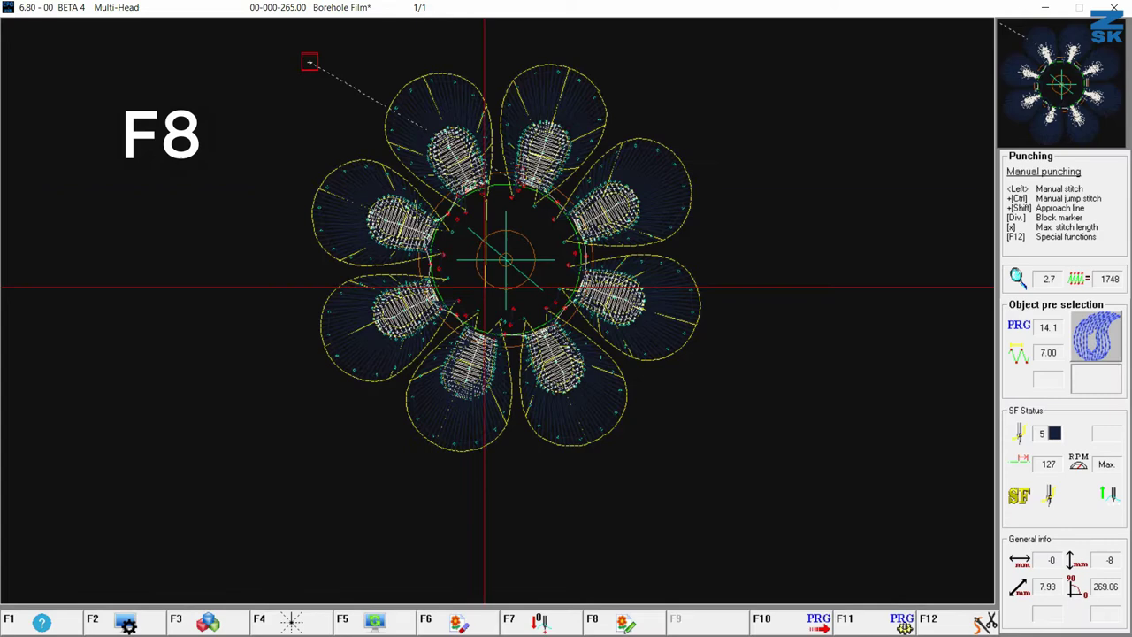
# - Switch manual punching to needle 2, the green thread, through the special functions
pyautogui.scroll(2, 470, 213)
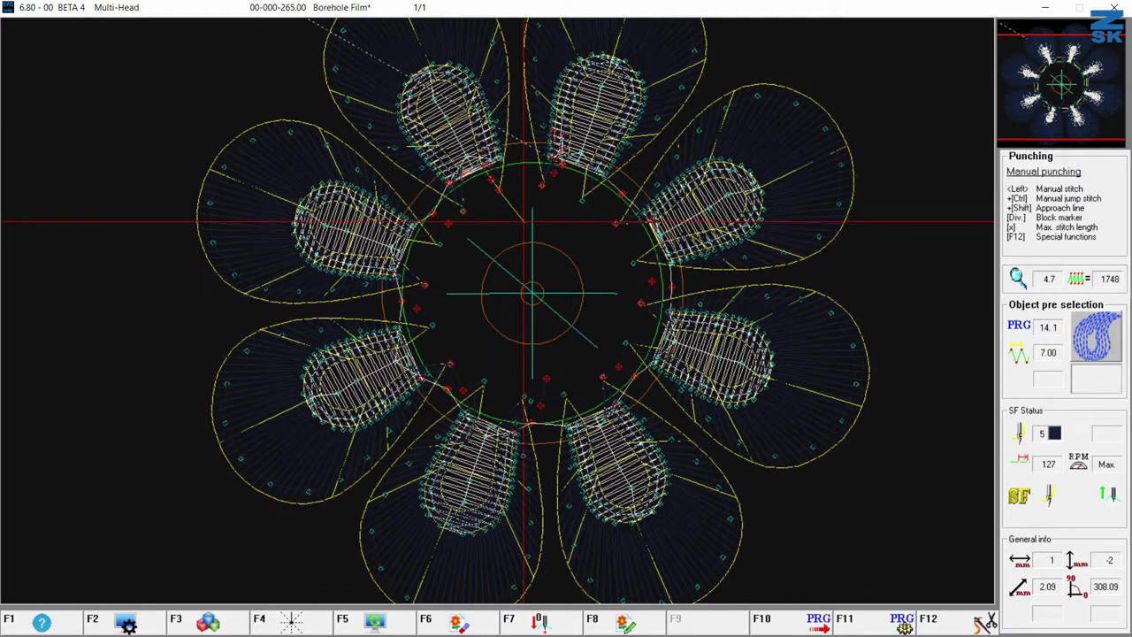
pyautogui.press('F12')
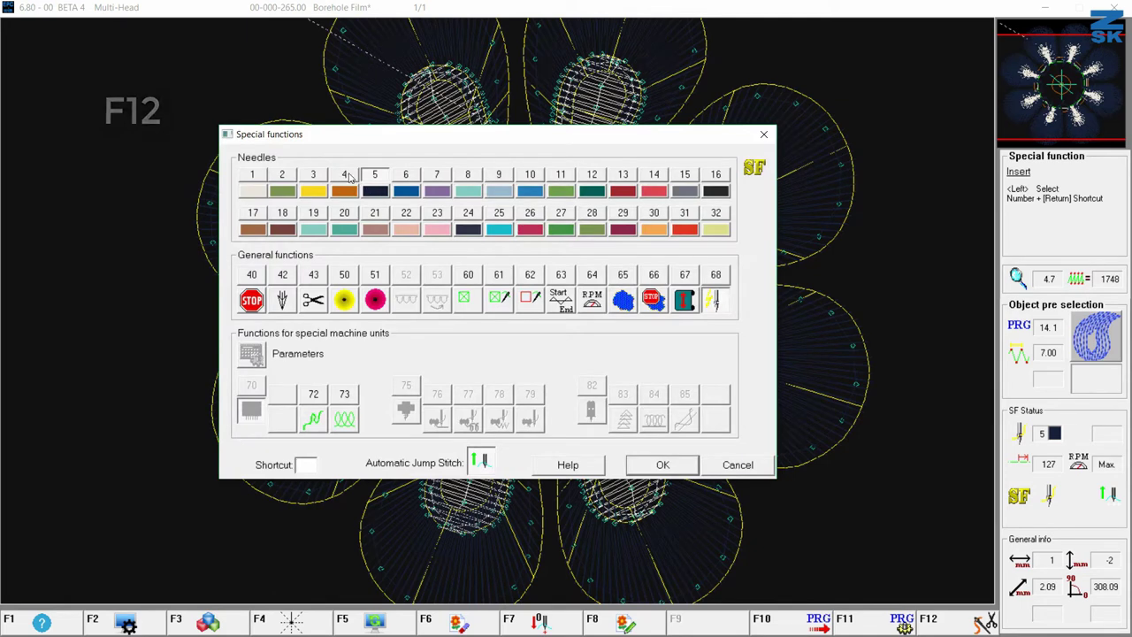
pyautogui.doubleClick(283, 177)
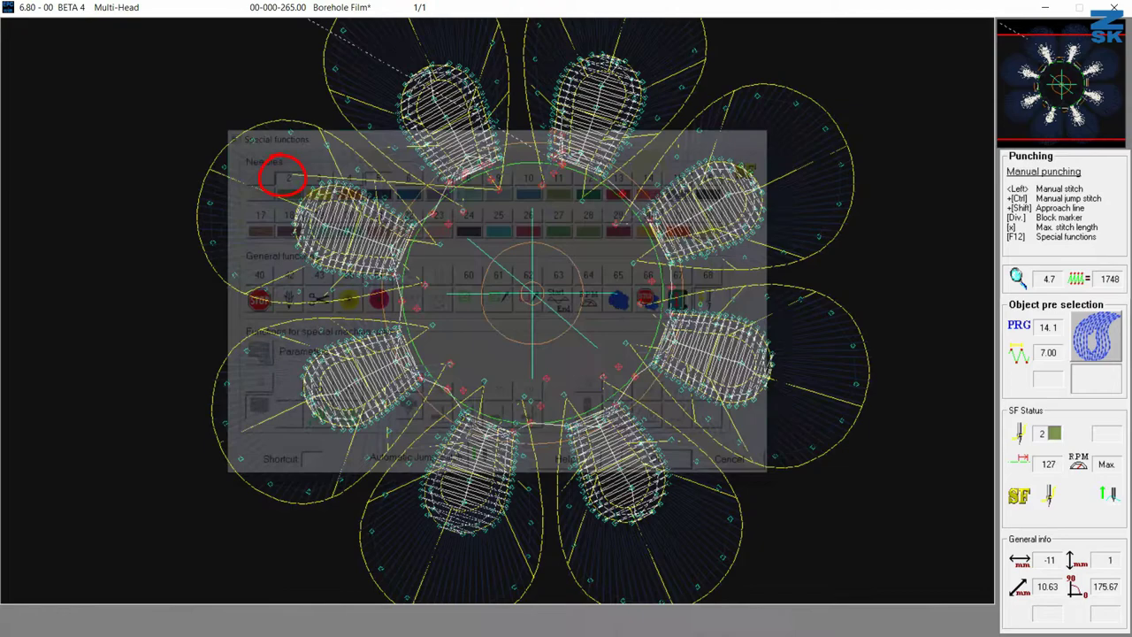
# - Place a jump stitch on the green ring above the lower-right petal and add short manual lock stitches forward and back along the ring
pyautogui.scroll(3, 625, 360)
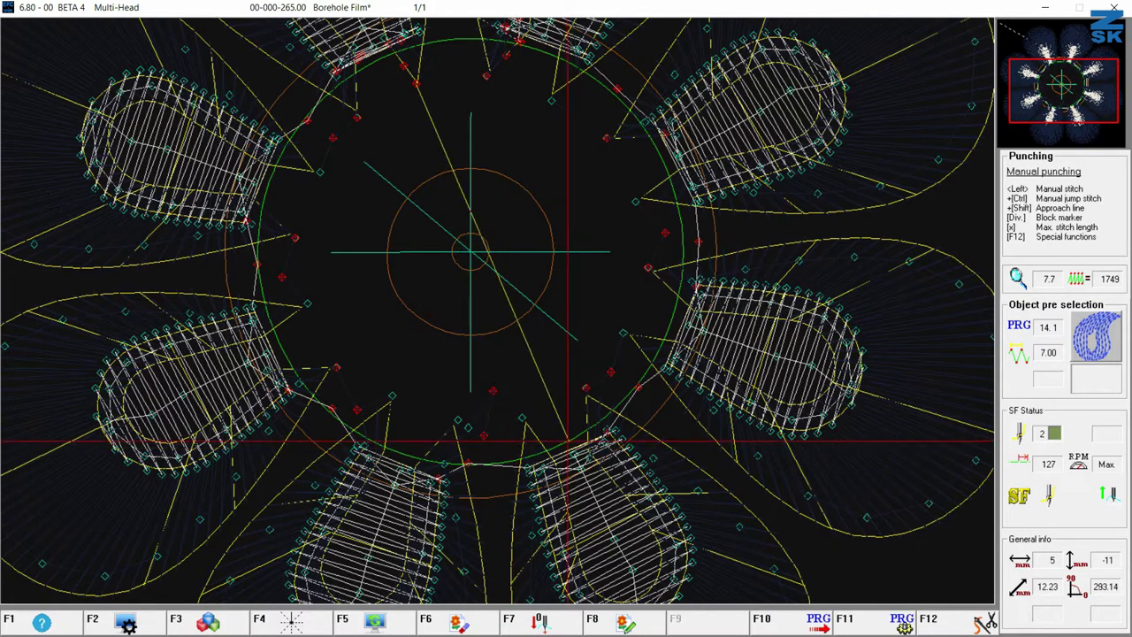
pyautogui.click(564, 444)
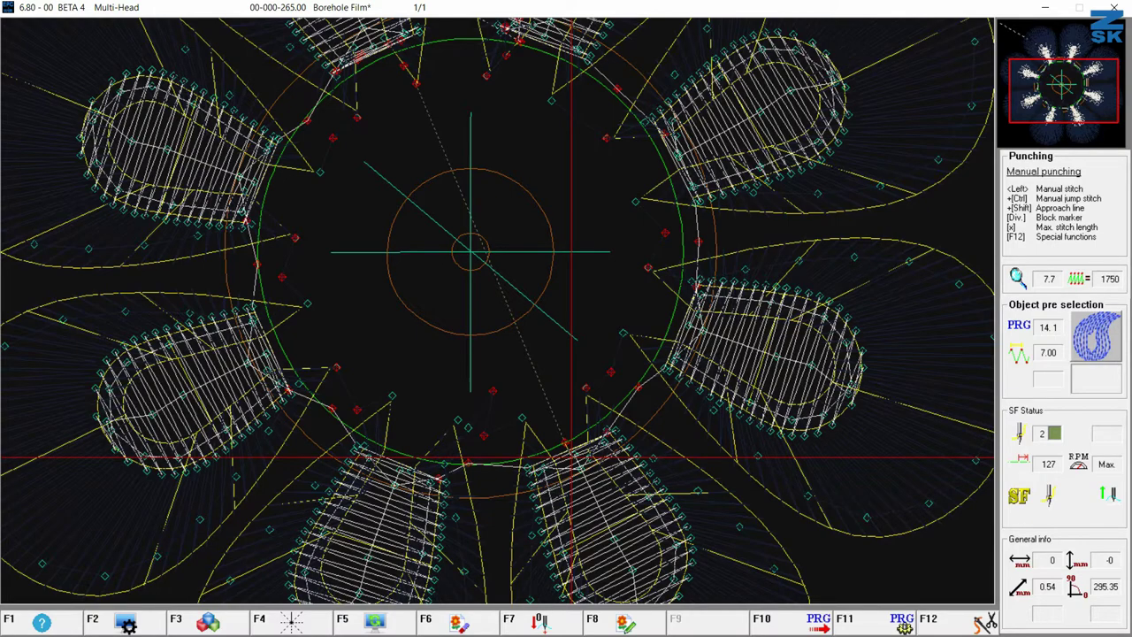
pyautogui.scroll(3, 523, 298)
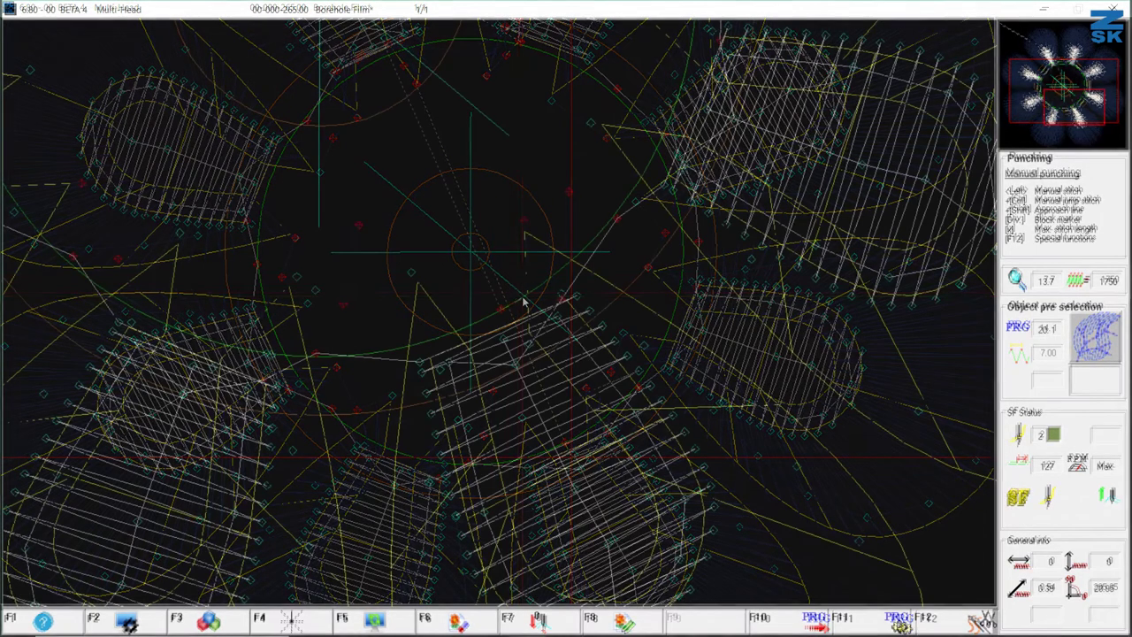
pyautogui.click(522, 296)
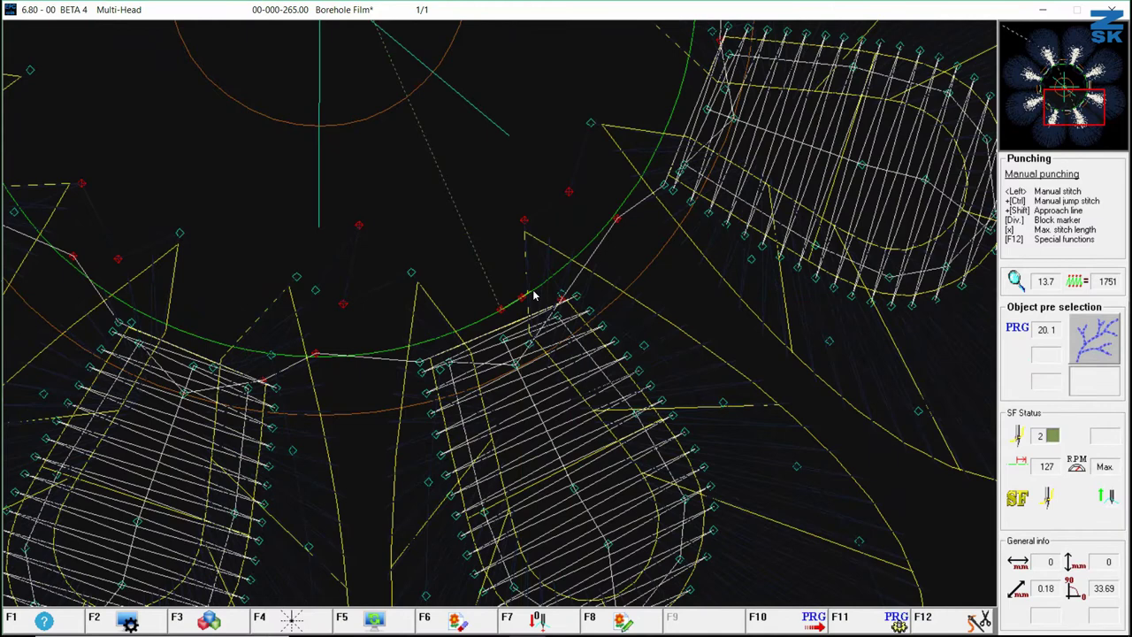
pyautogui.click(542, 283)
pyautogui.click(561, 269)
pyautogui.click(537, 284)
pyautogui.click(520, 298)
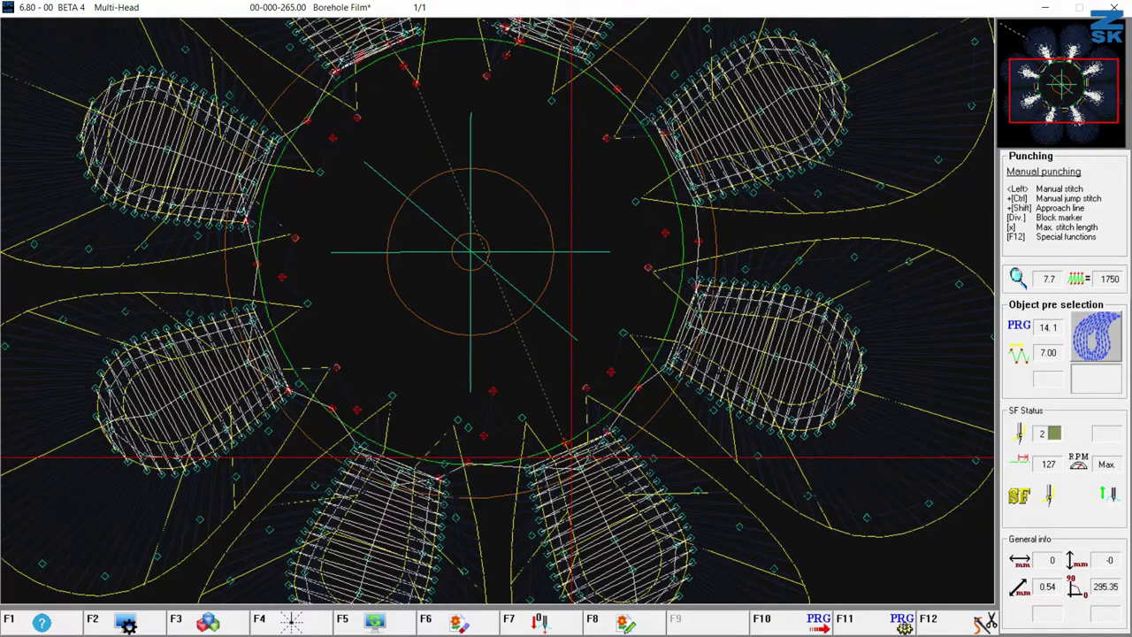
# - Create a Comfort line (program 20) from the closed green ring, with its start point near the manual lock stitches
pyautogui.press('F11')
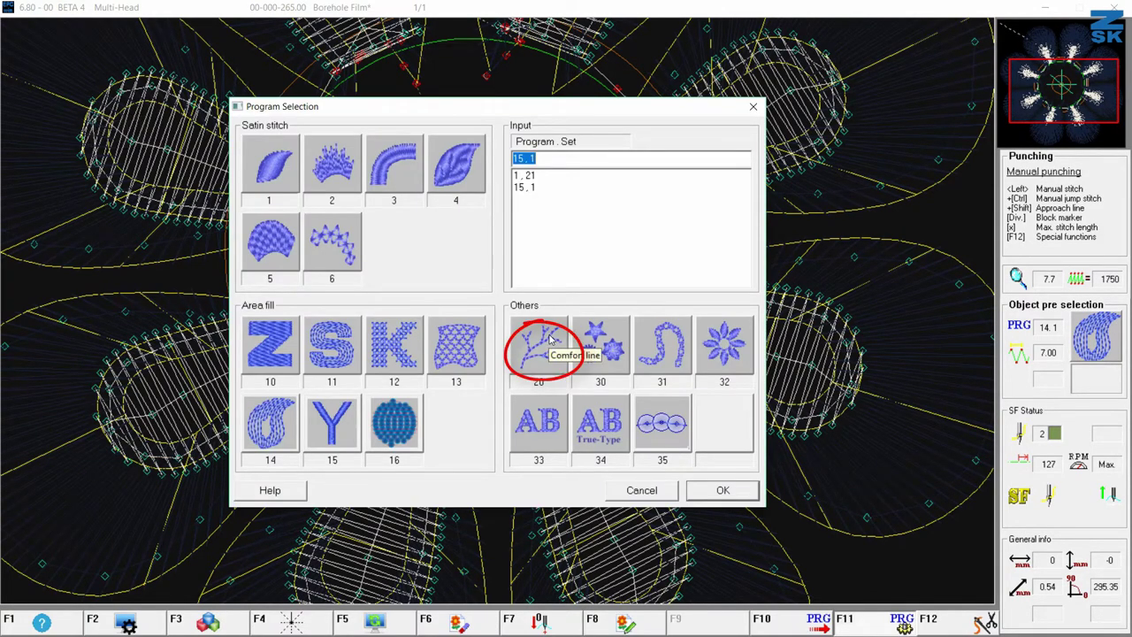
pyautogui.doubleClick(550, 340)
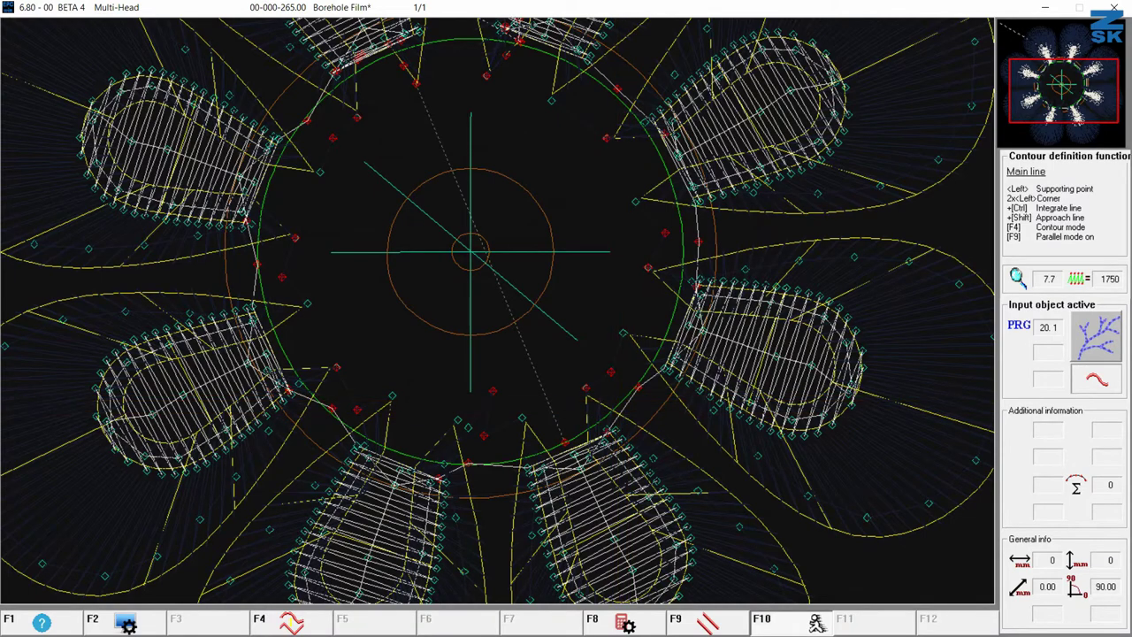
pyautogui.scroll(5, 583, 416)
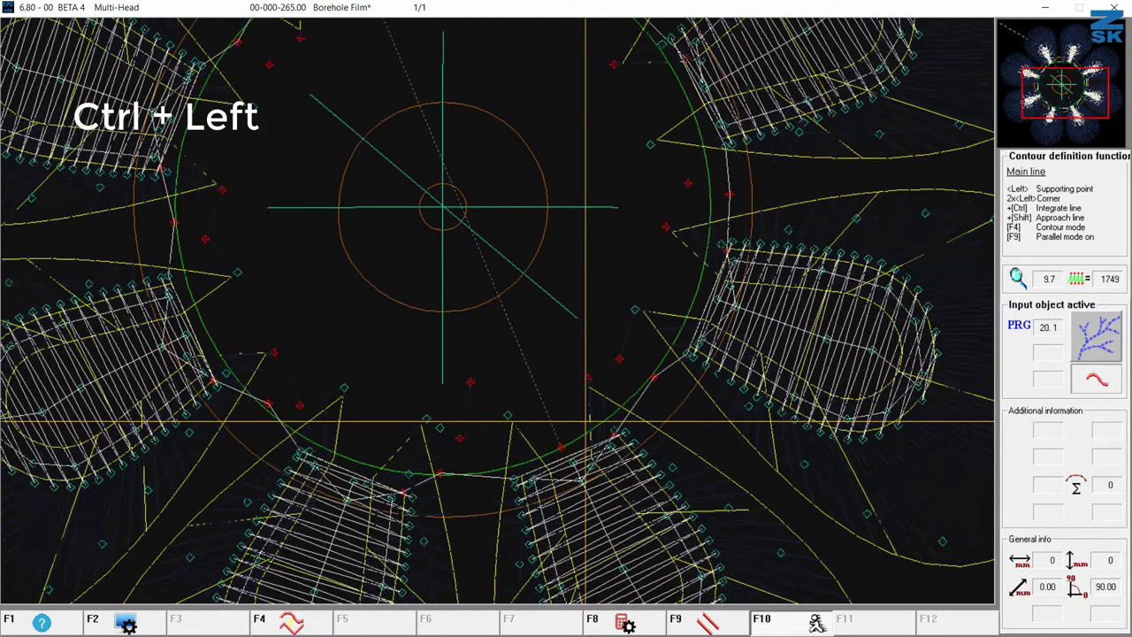
pyautogui.keyDown('ctrl'); pyautogui.click(584, 422); pyautogui.keyUp('ctrl')
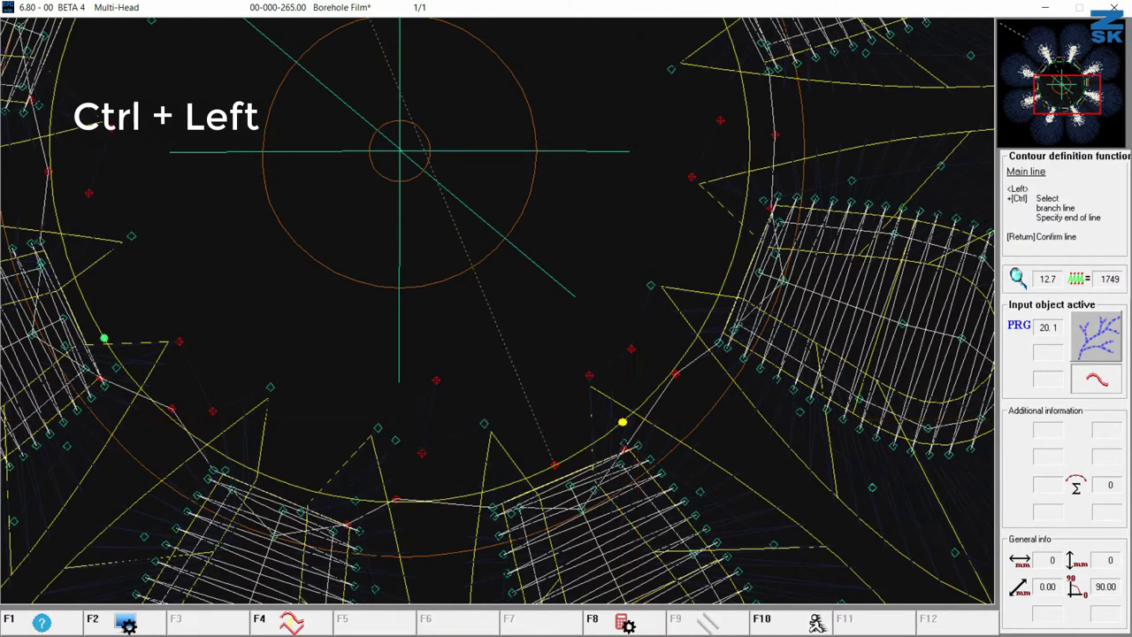
pyautogui.press('Return')
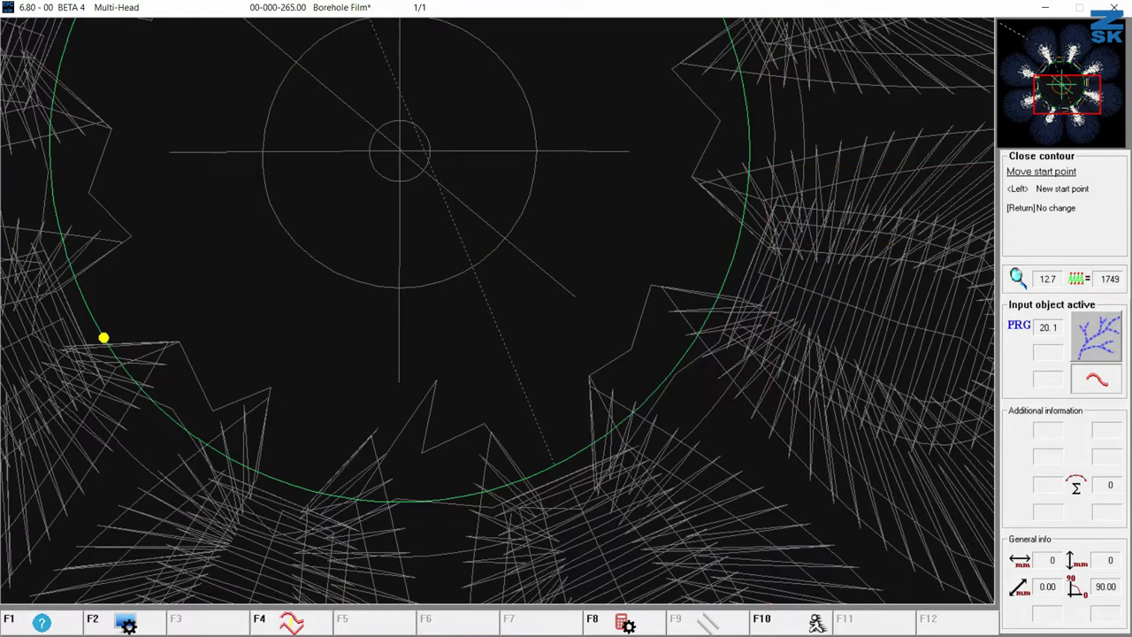
pyautogui.click(616, 424)
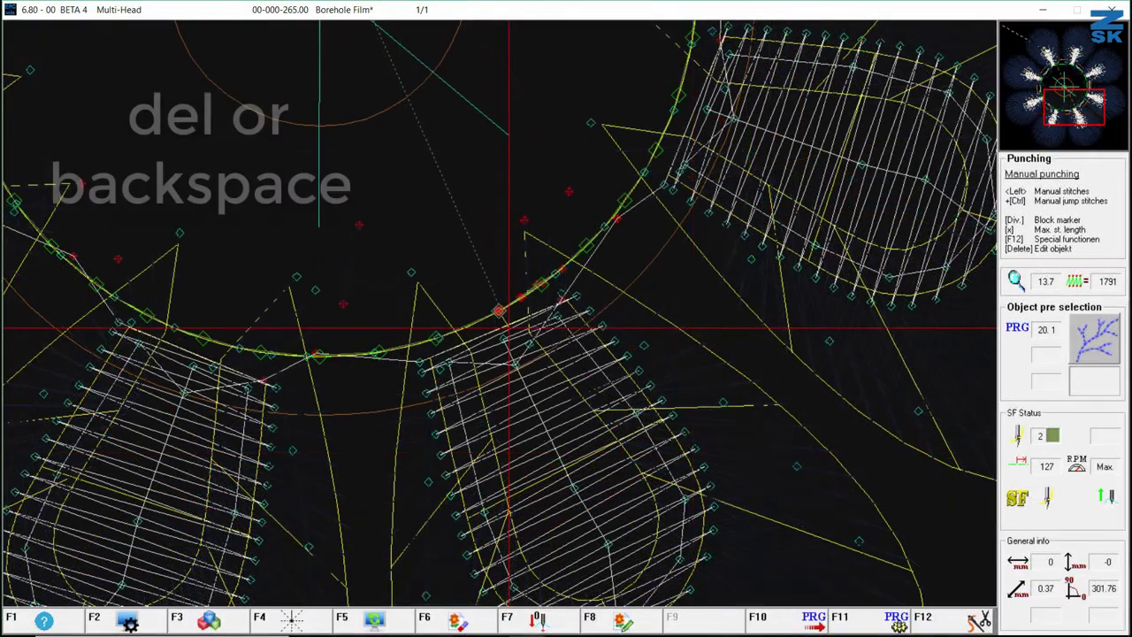
# - Edit the ring's Comfort line parameters to 2 runnings and a step length of 20, and recalculate the object
pyautogui.press('Delete')
pyautogui.click(499, 311)
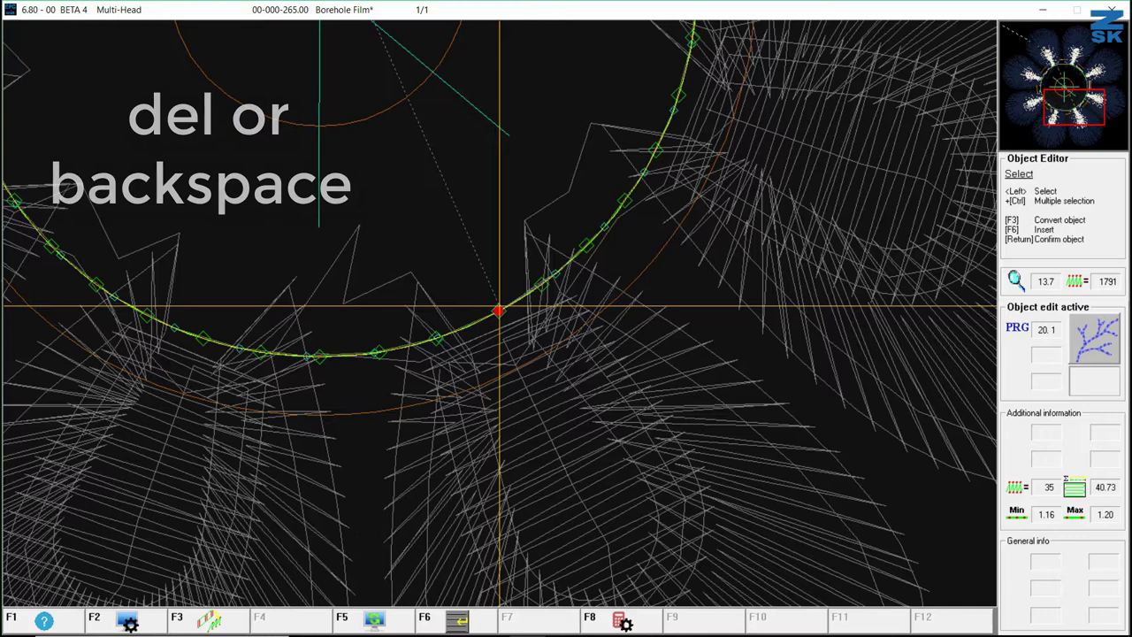
pyautogui.press('F8')
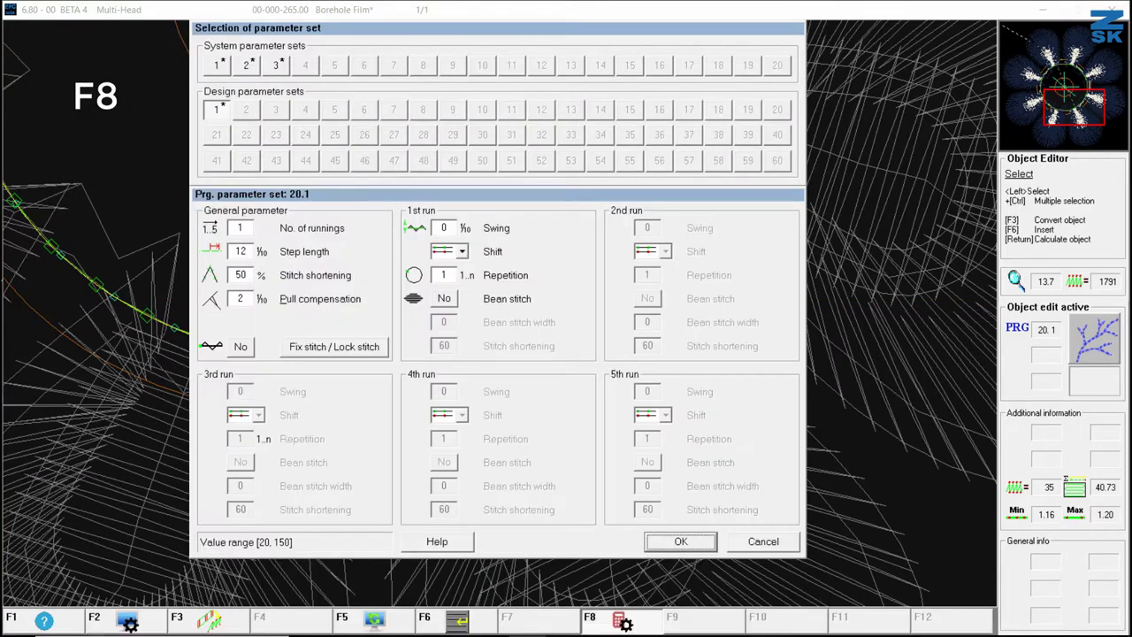
pyautogui.write('2')
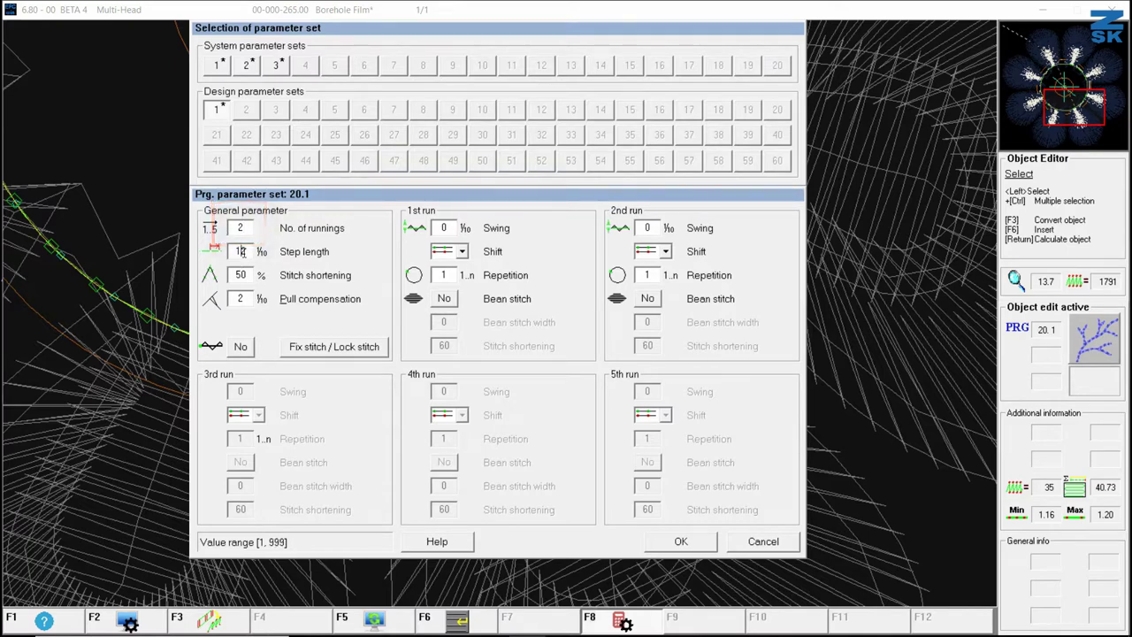
pyautogui.doubleClick(240, 251)
pyautogui.press('BackSpace')
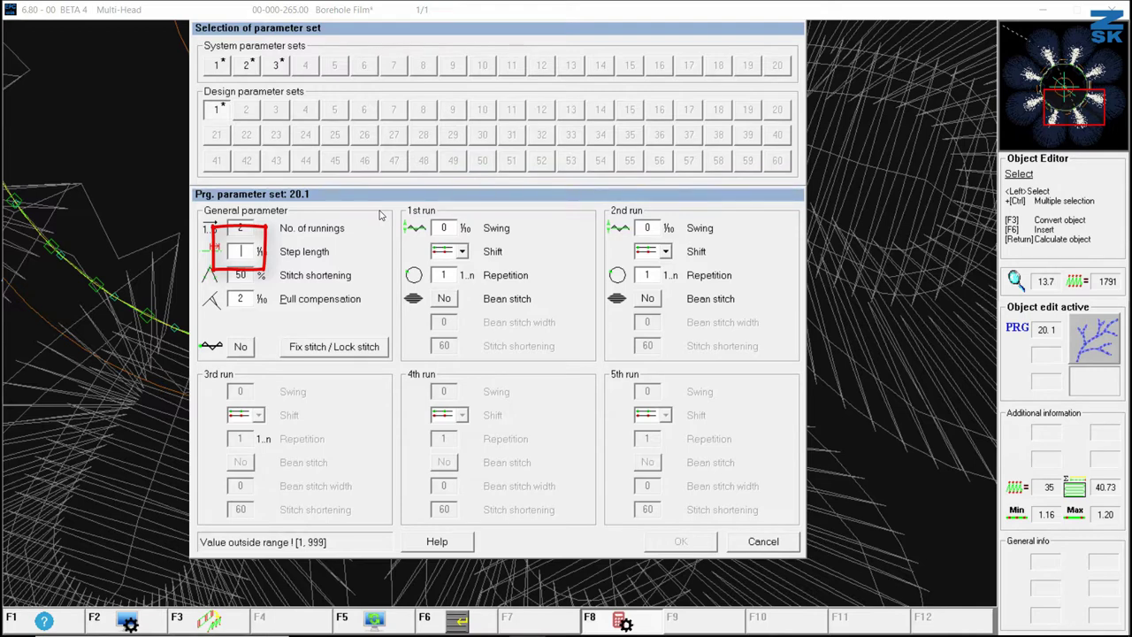
pyautogui.write('20')
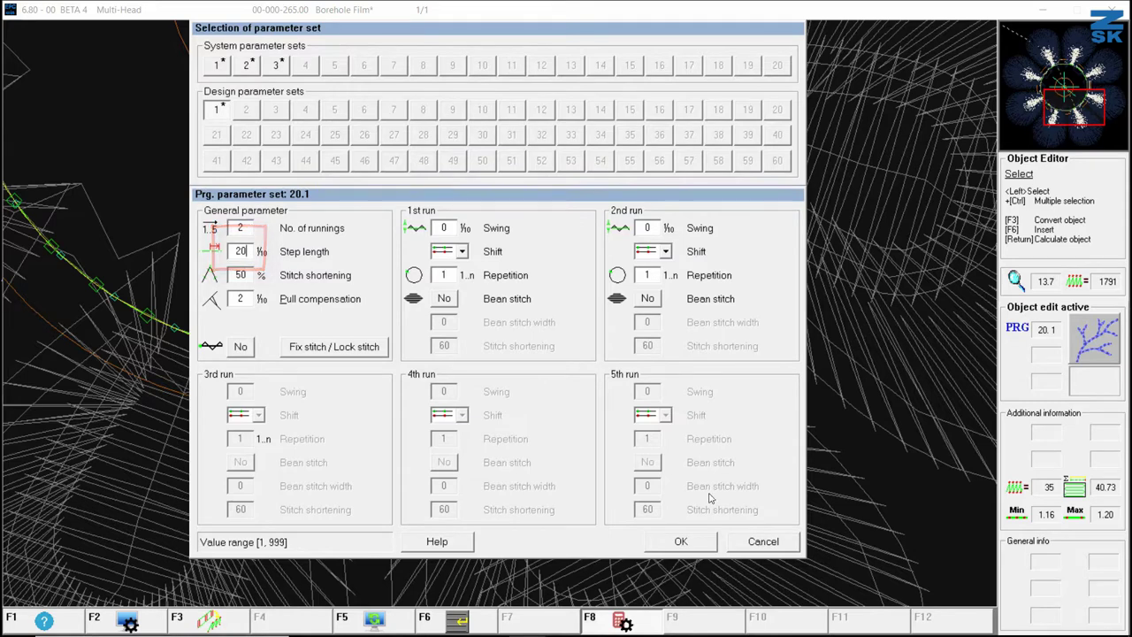
pyautogui.press('Return')
pyautogui.press('Return')
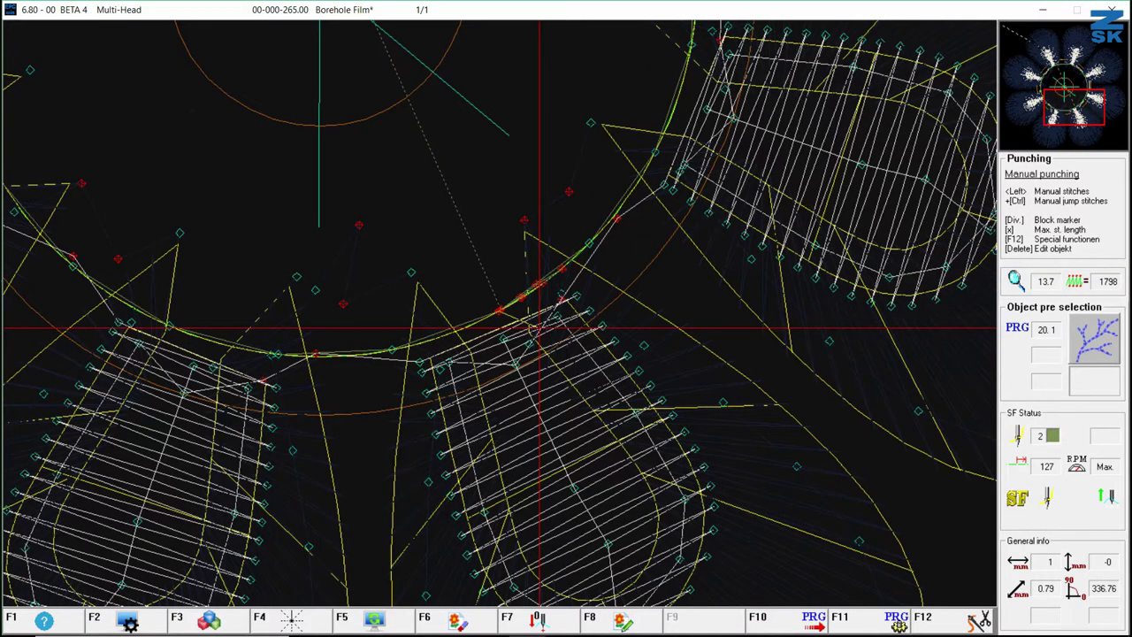
# - Examine the stitch sequence in the main editor from the manual lock stitches into the ring's Comfort line
pyautogui.scroll(-2, 750, 475)
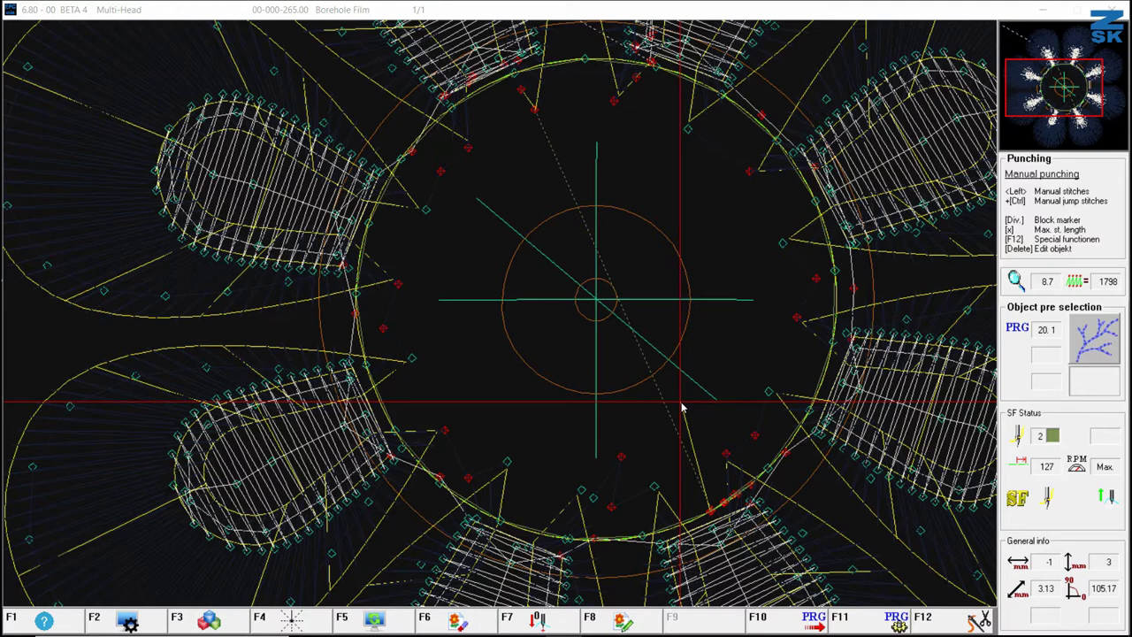
pyautogui.press('F6')
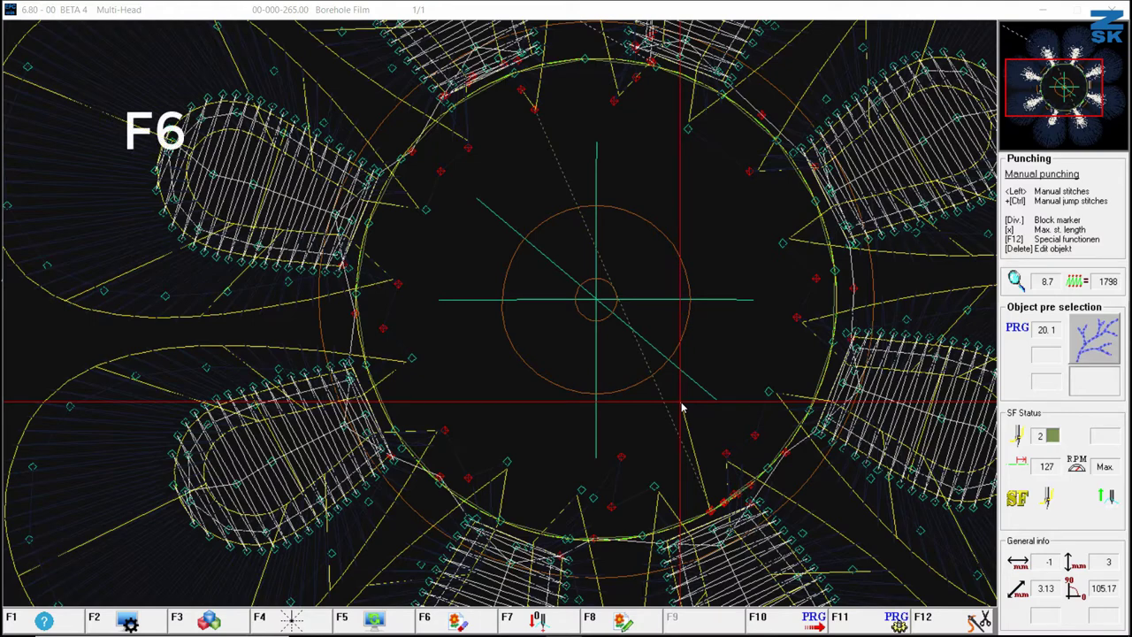
pyautogui.scroll(2, 772, 464)
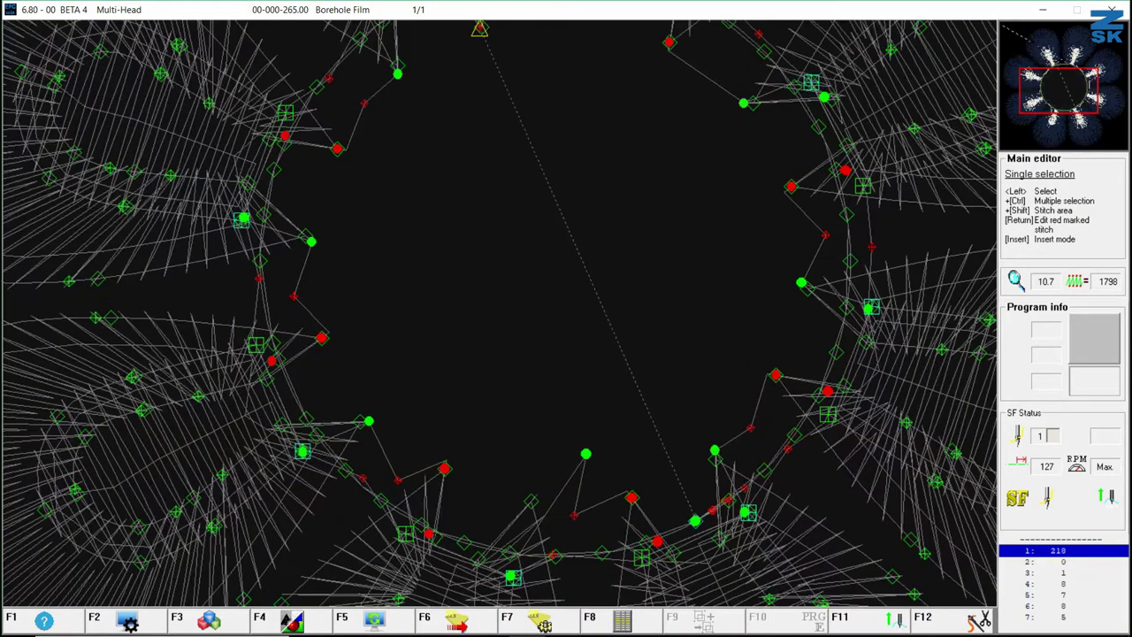
pyautogui.scroll(1, 767, 461)
pyautogui.click(710, 513)
pyautogui.click(710, 513)
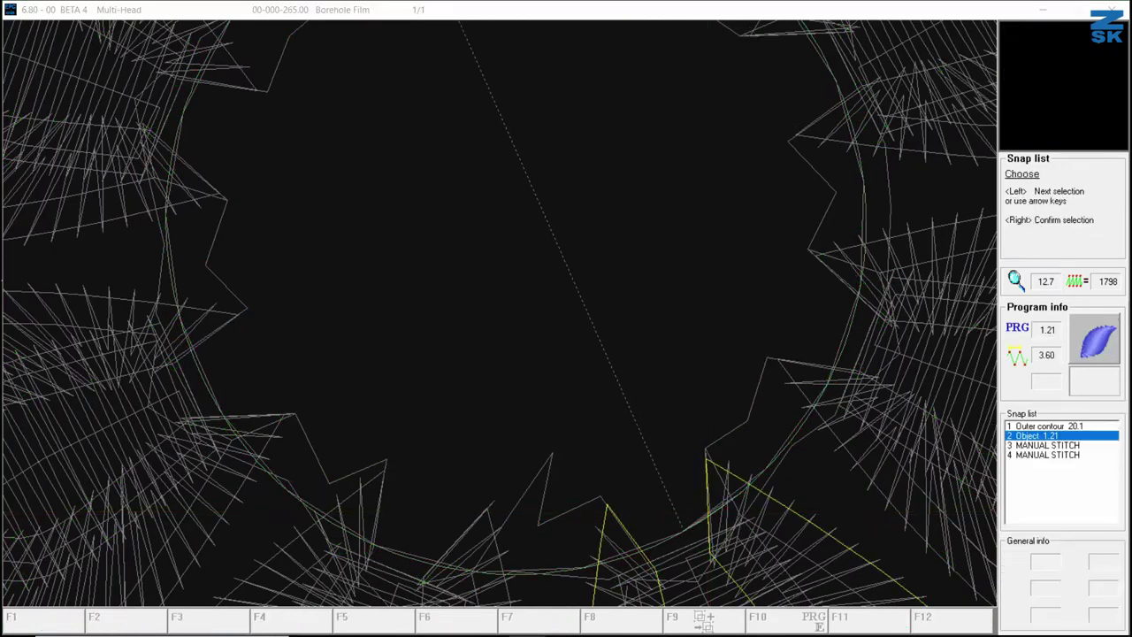
pyautogui.click(707, 510)
pyautogui.rightClick(707, 510)
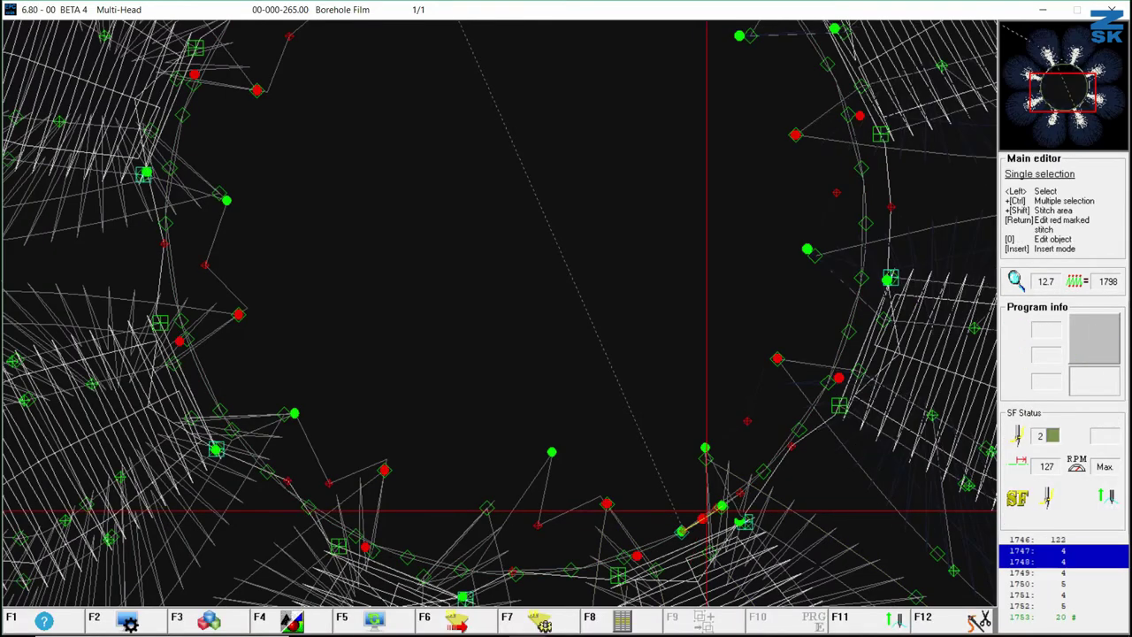
pyautogui.press('Right')
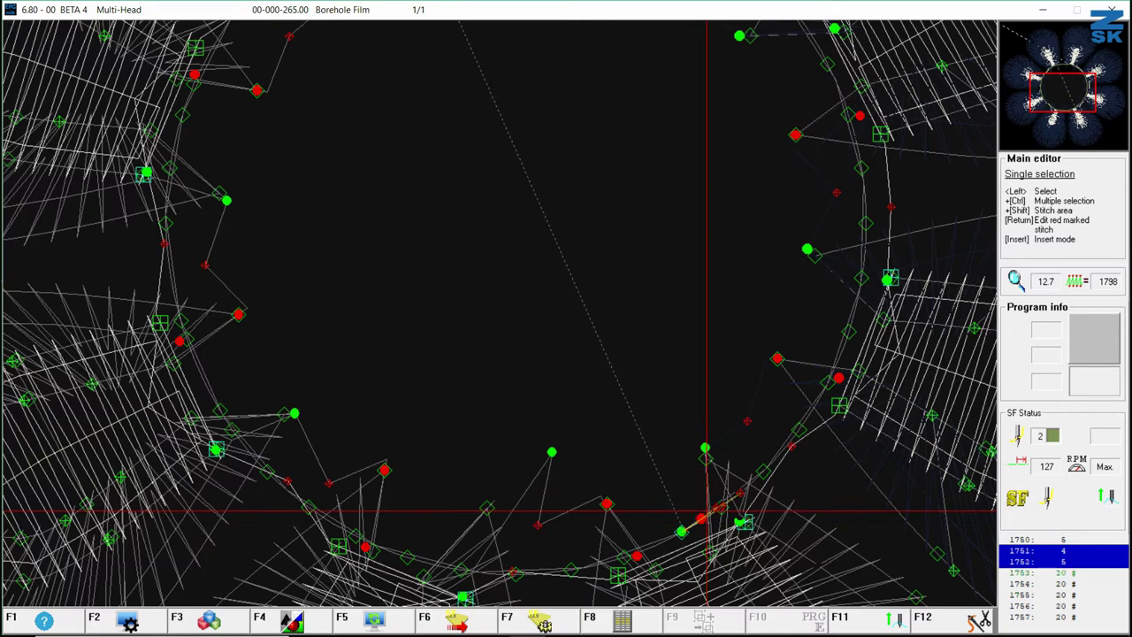
pyautogui.press('Right')
pyautogui.press('Right')
pyautogui.press('Right')
pyautogui.press('Right')
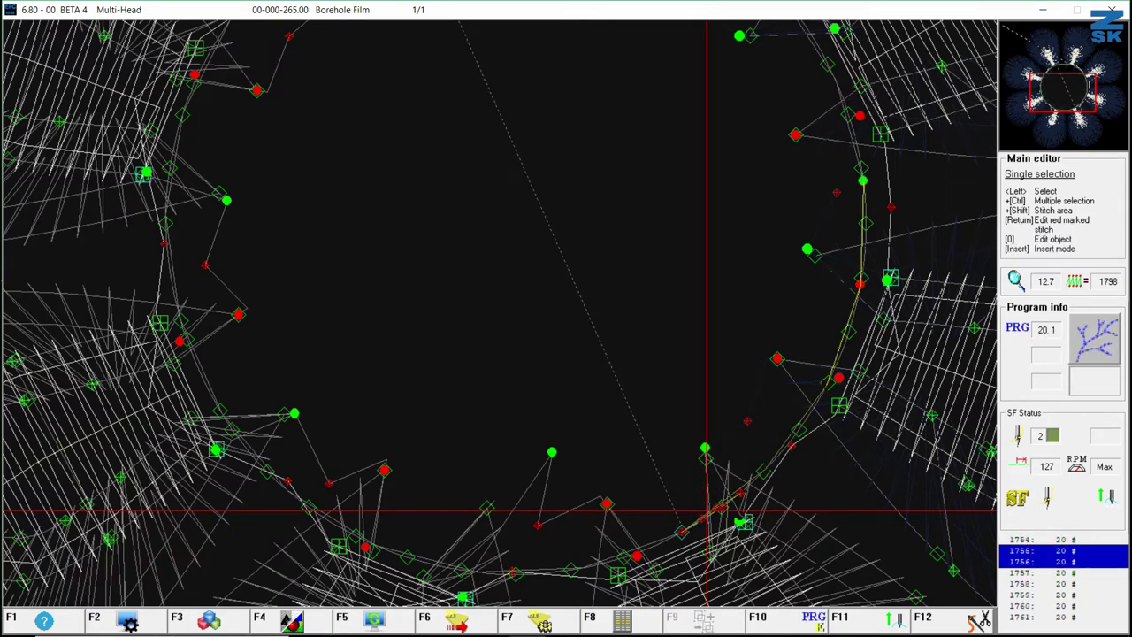
pyautogui.press('Escape')
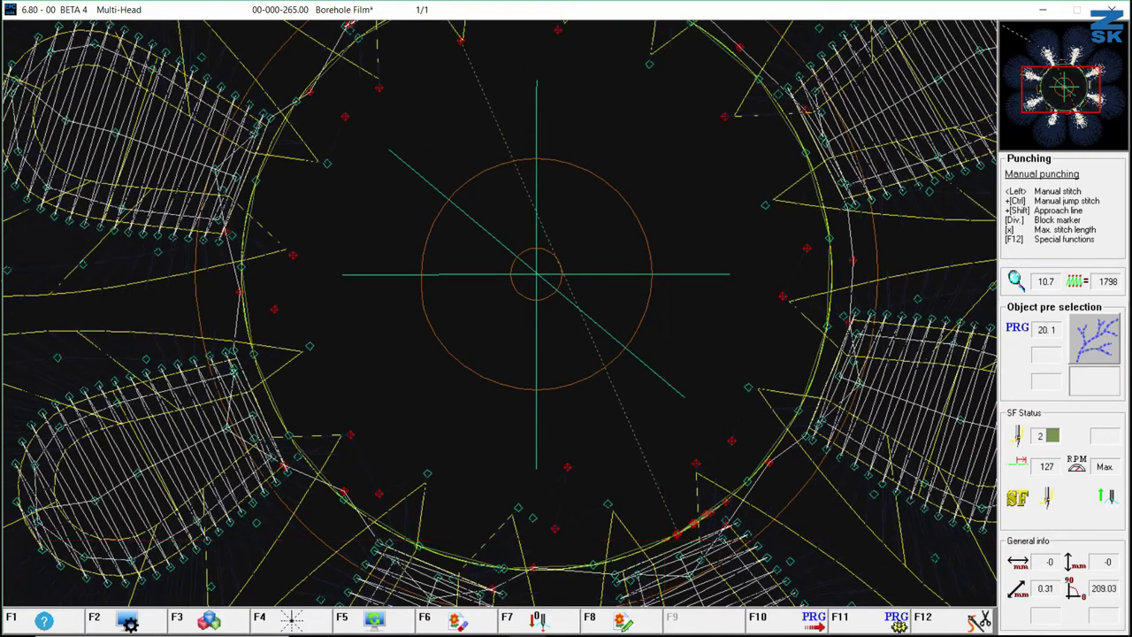
pyautogui.scroll(2, 663, 541)
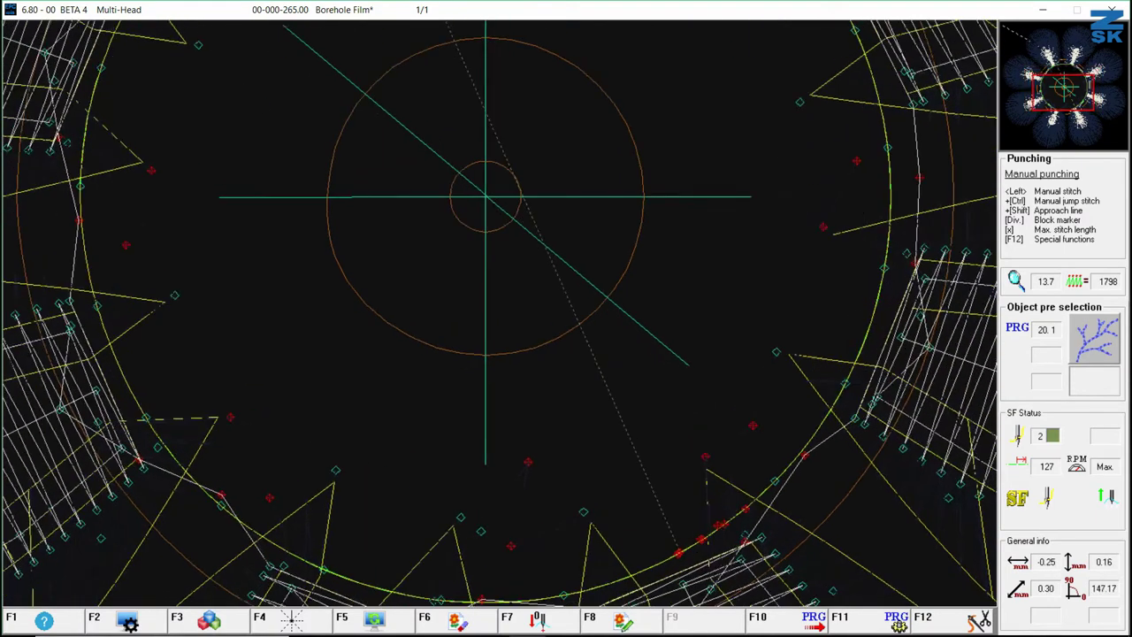
# - Add short manual lock stitches forward and back along the ring past the end of its Comfort line
pyautogui.click(653, 567)
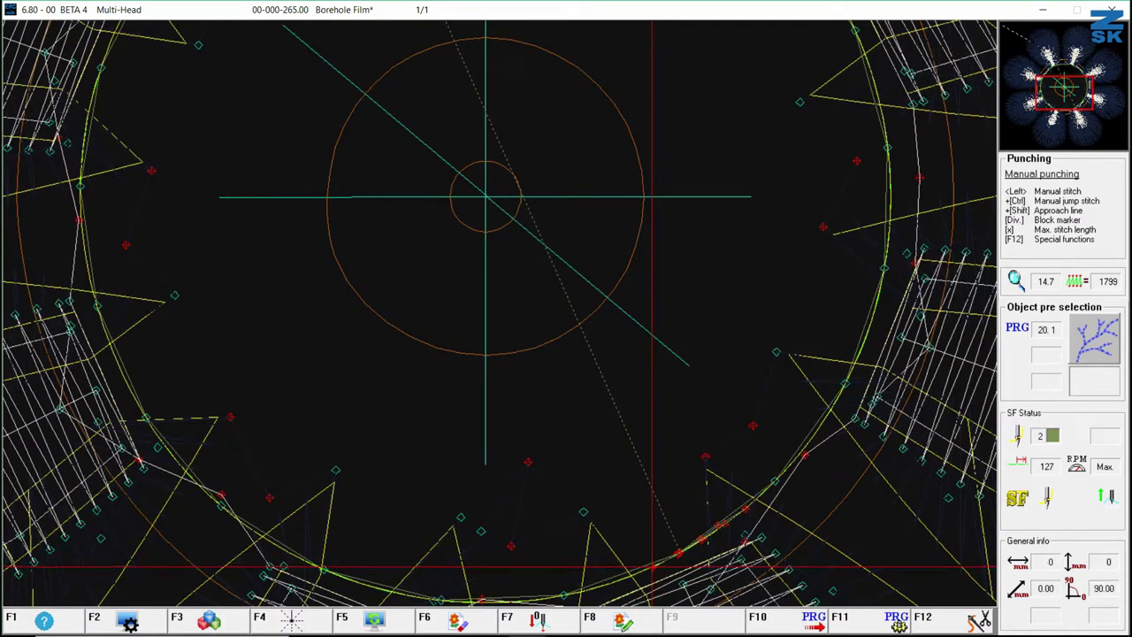
pyautogui.click(628, 577)
pyautogui.click(609, 584)
pyautogui.click(607, 584)
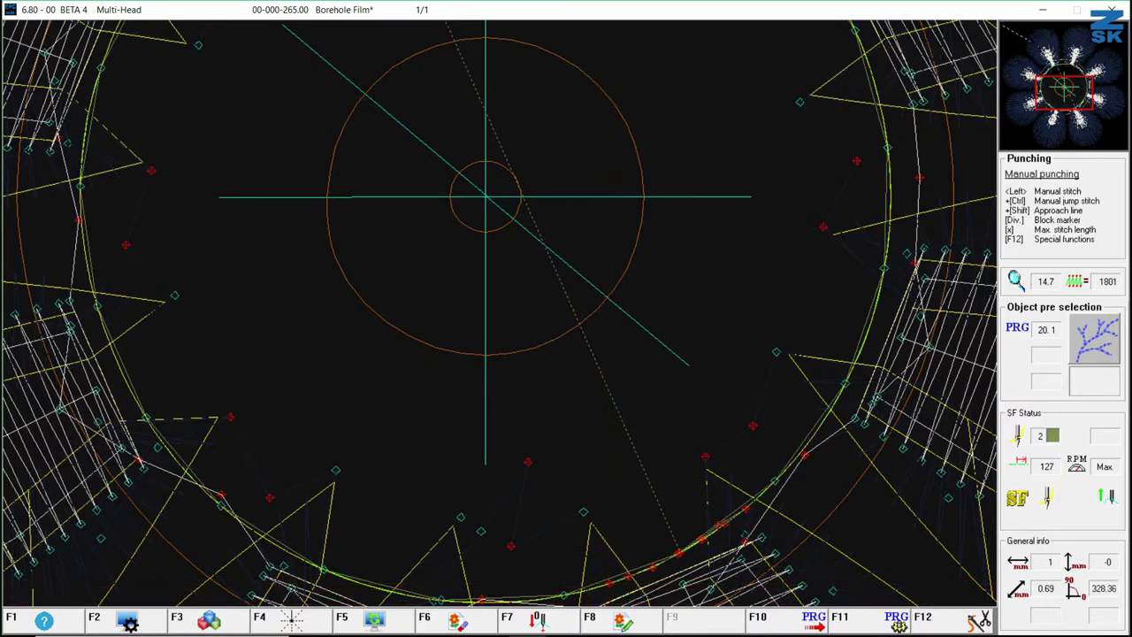
pyautogui.scroll(-1, 610, 582)
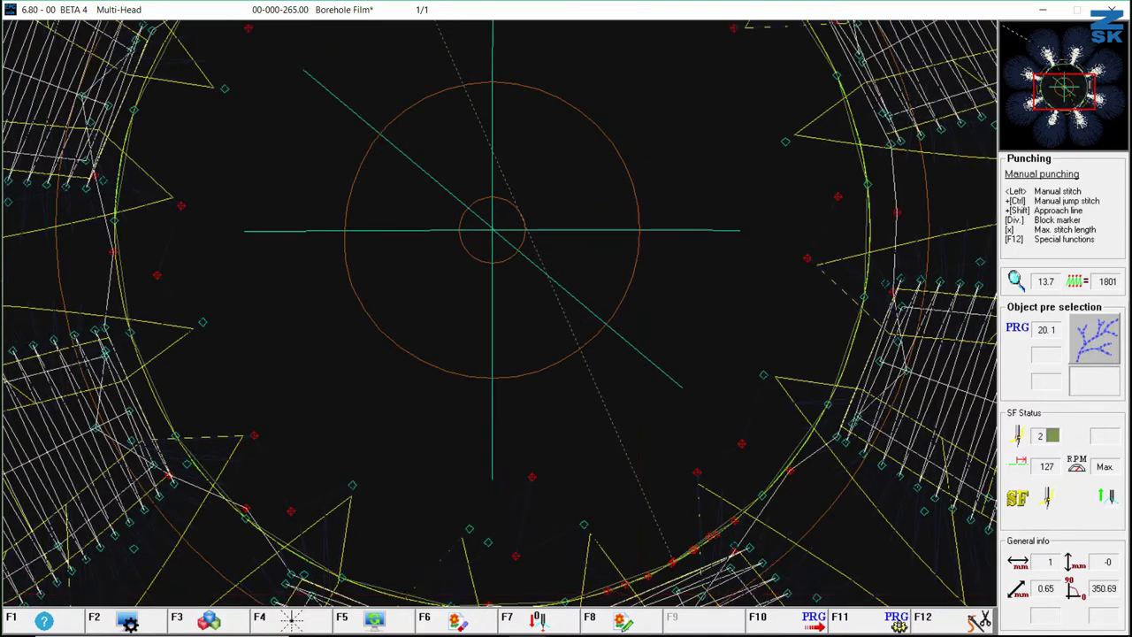
pyautogui.click(645, 573)
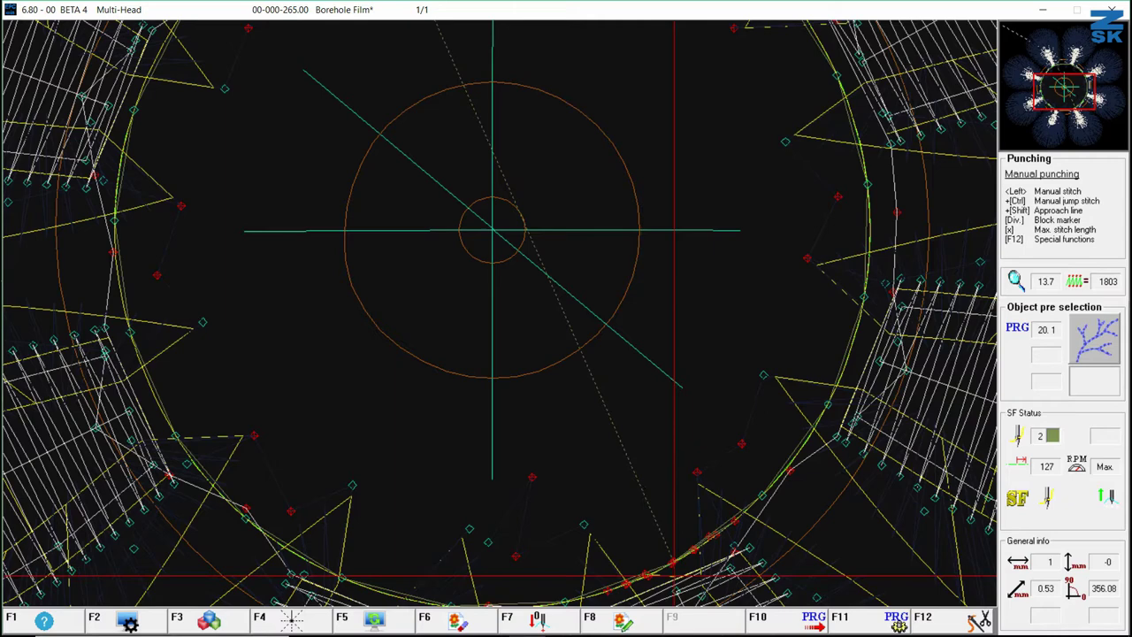
pyautogui.press('Down')
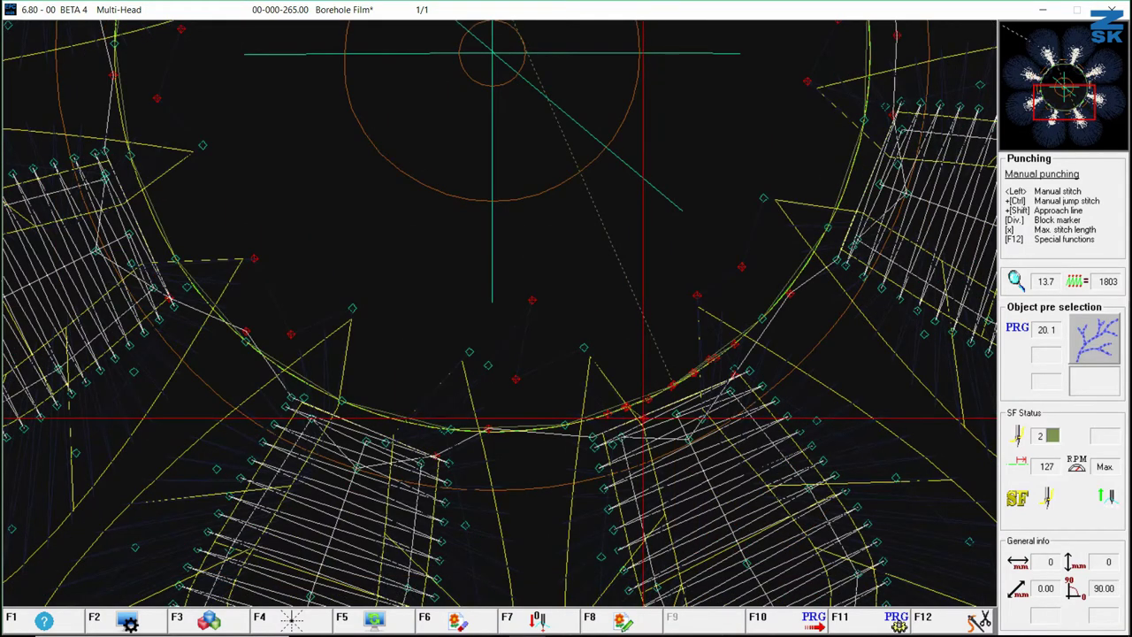
# - Insert the borer special function (42) and place borer points at the centre of the cross
pyautogui.click(707, 462)
pyautogui.press('F12')
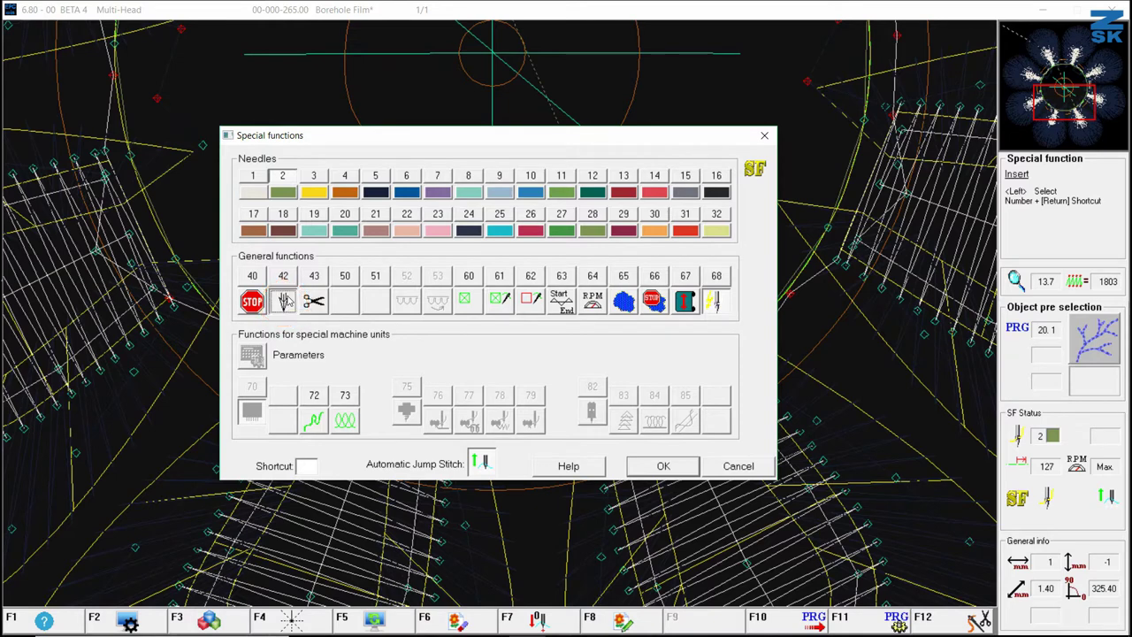
pyautogui.doubleClick(285, 301)
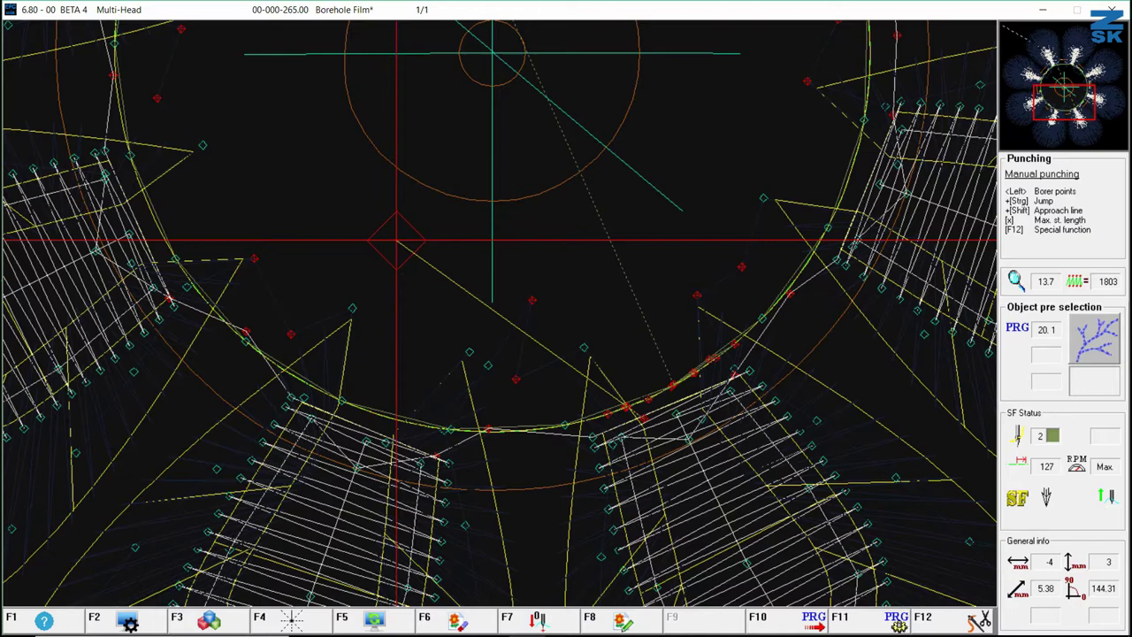
pyautogui.scroll(2, 480, 69)
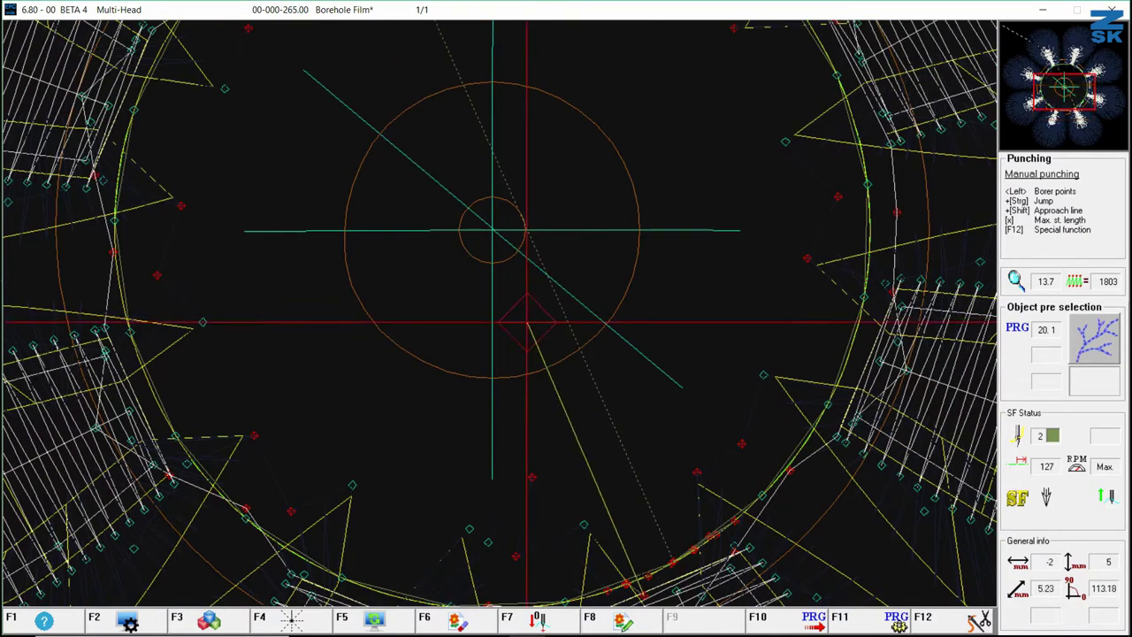
pyautogui.scroll(9, 492, 230)
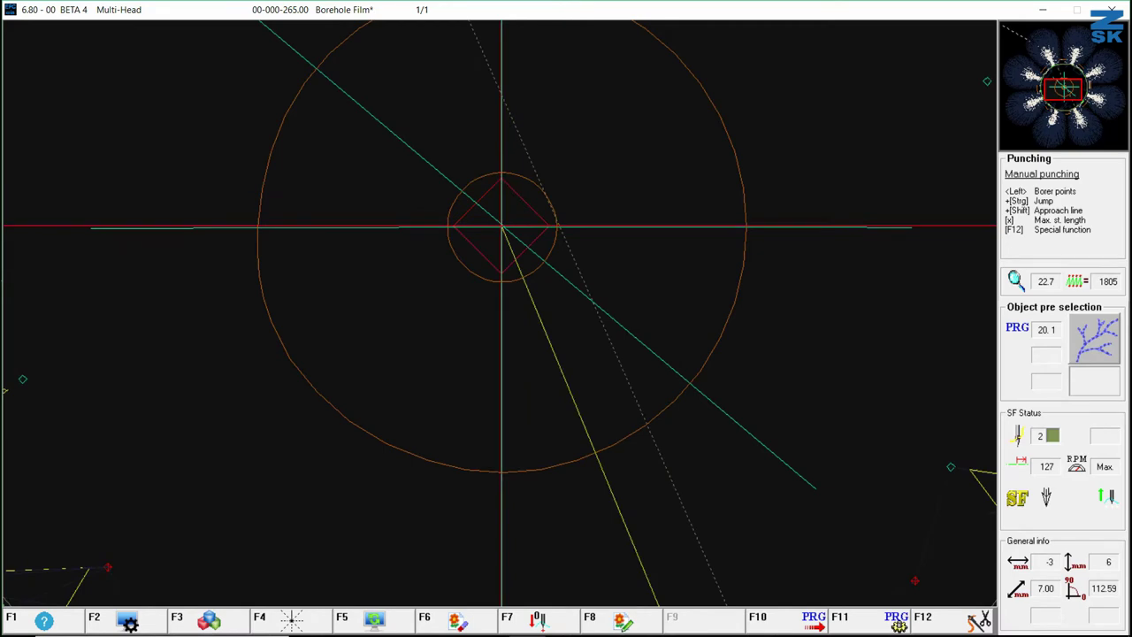
pyautogui.scroll(-2, 501, 228)
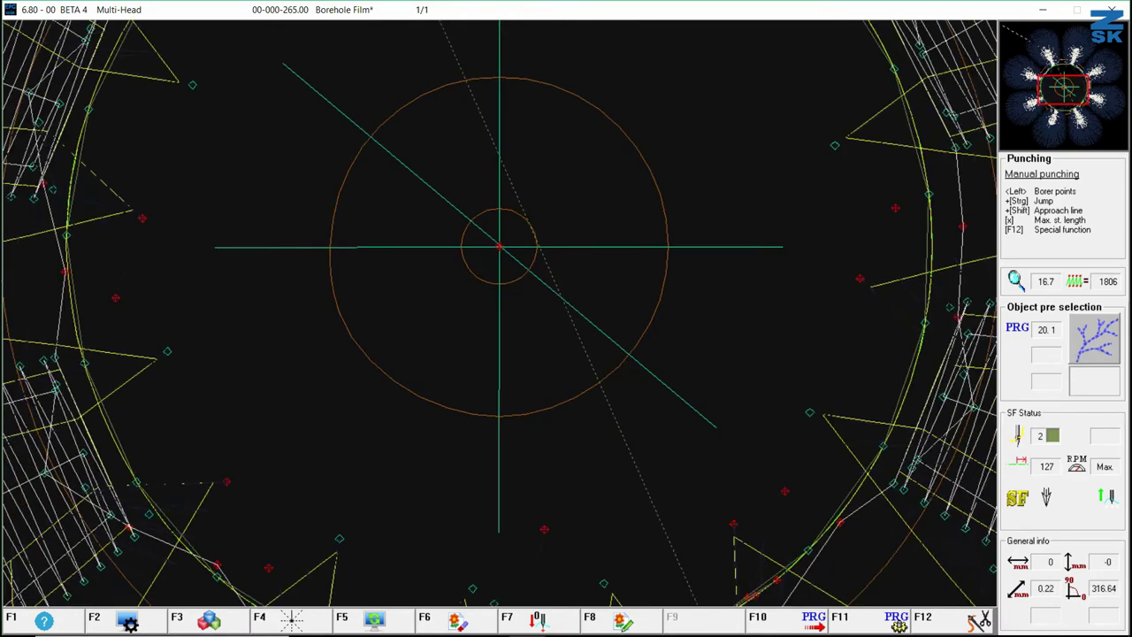
pyautogui.scroll(-1, 499, 247)
pyautogui.scroll(-1, 525, 255)
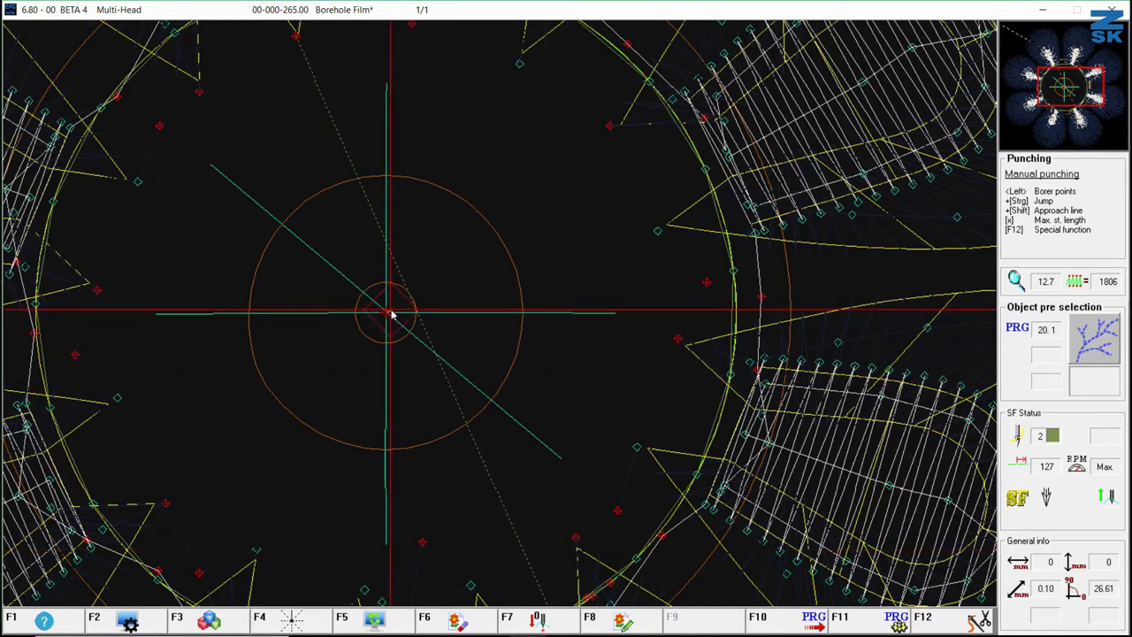
# - Start a Comfort line (20.1) at the cross centre and integrate the upper vertical drawing line into it
pyautogui.click(604, 315)
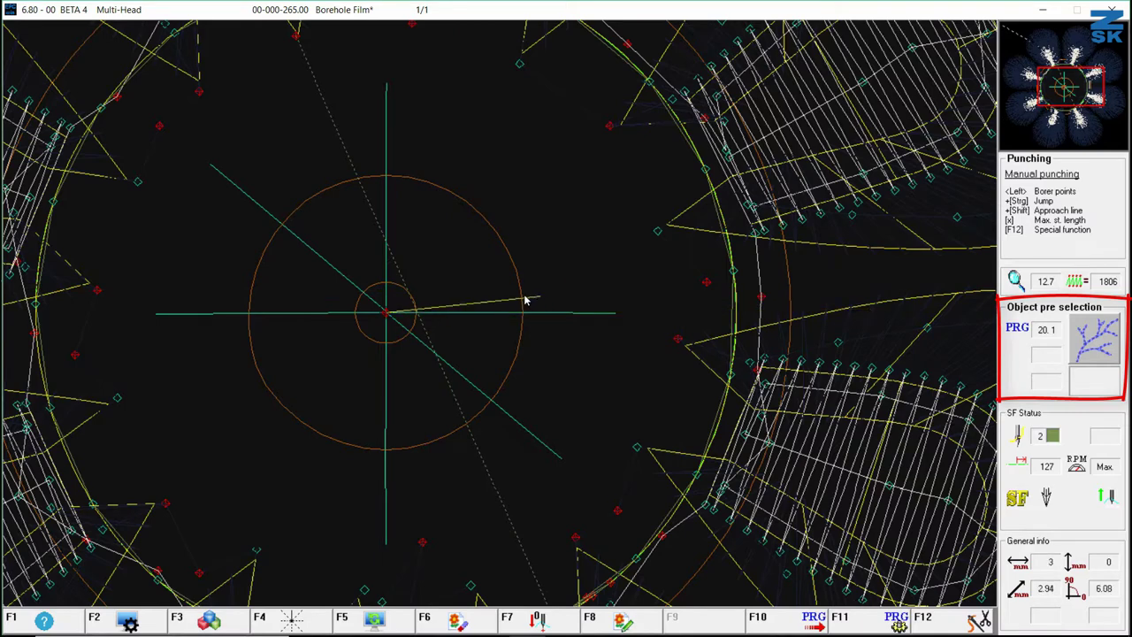
pyautogui.press('Return')
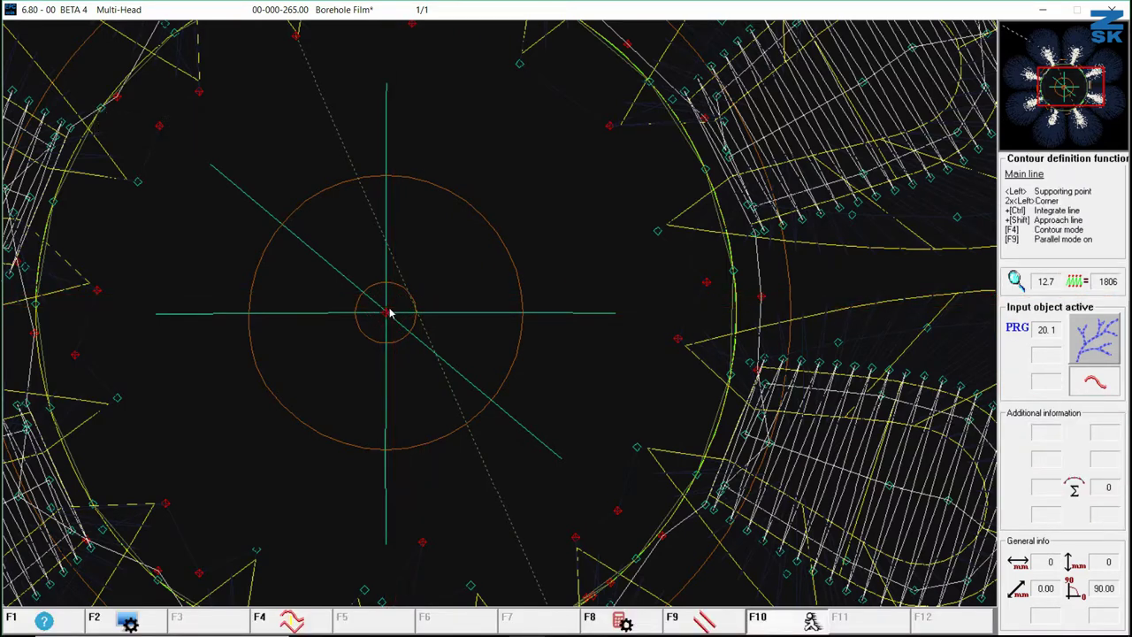
pyautogui.keyDown('ctrl'); pyautogui.click(396, 269); pyautogui.keyUp('ctrl')
pyautogui.click(397, 269)
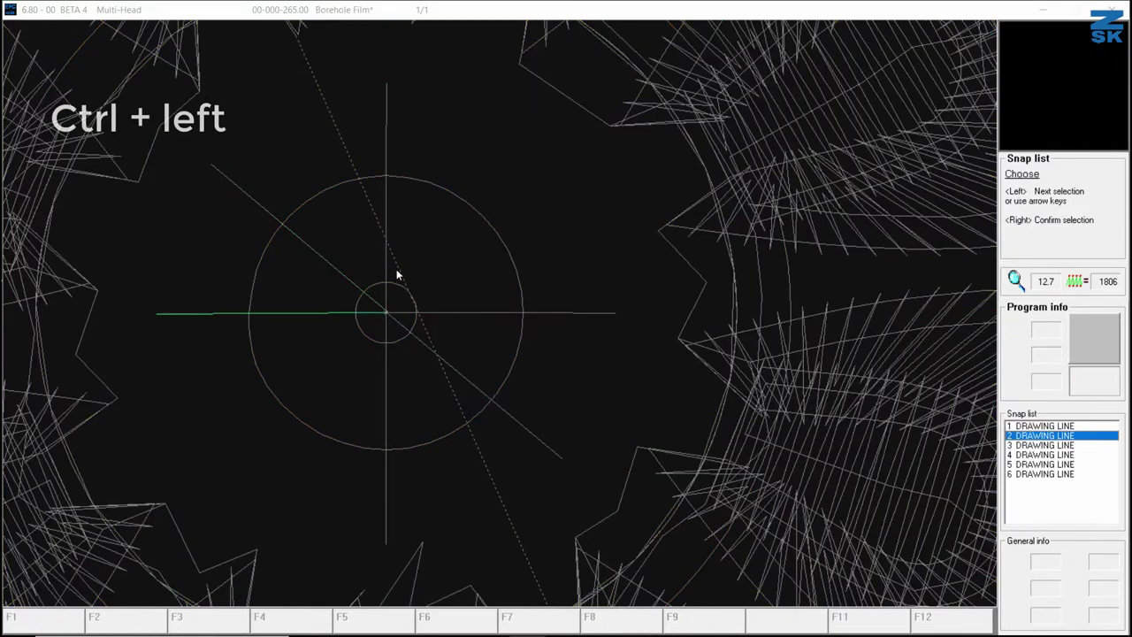
pyautogui.click(396, 269)
pyautogui.rightClick(403, 265)
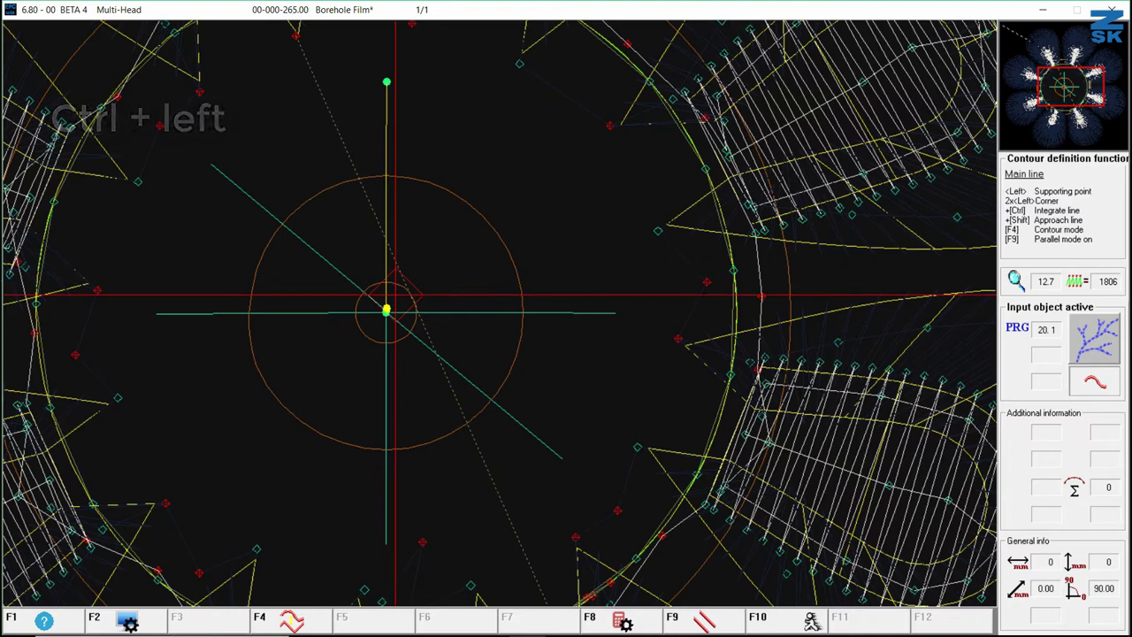
# - Set the line to 1 running and a step length of 3, saved as design parameter set 2, and calculate its stitches
pyautogui.press('F8')
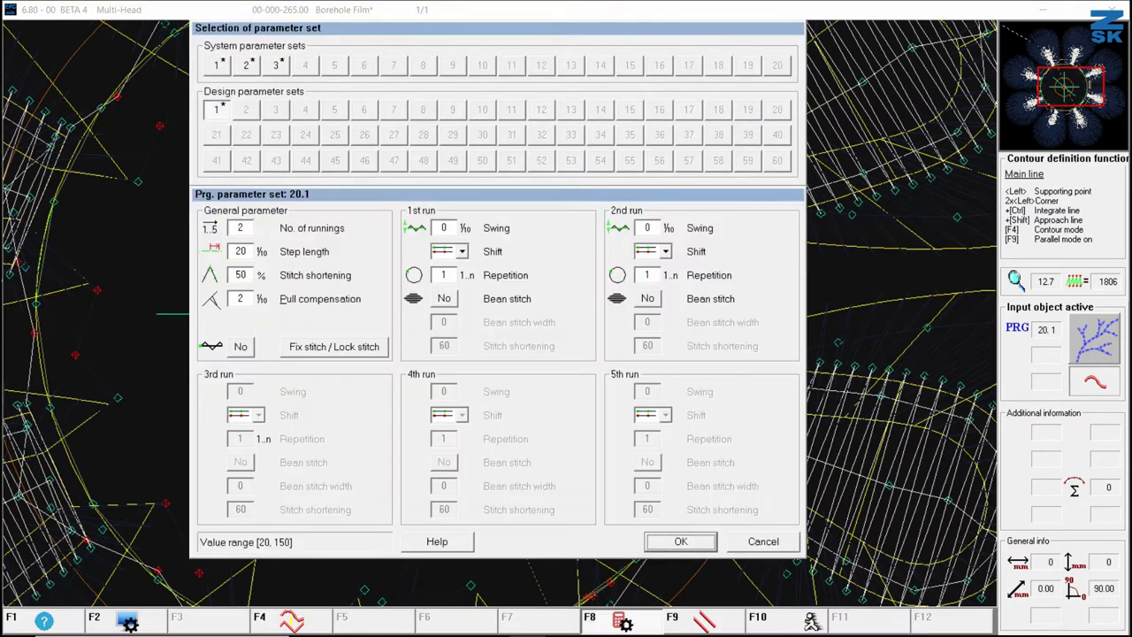
pyautogui.click(242, 228)
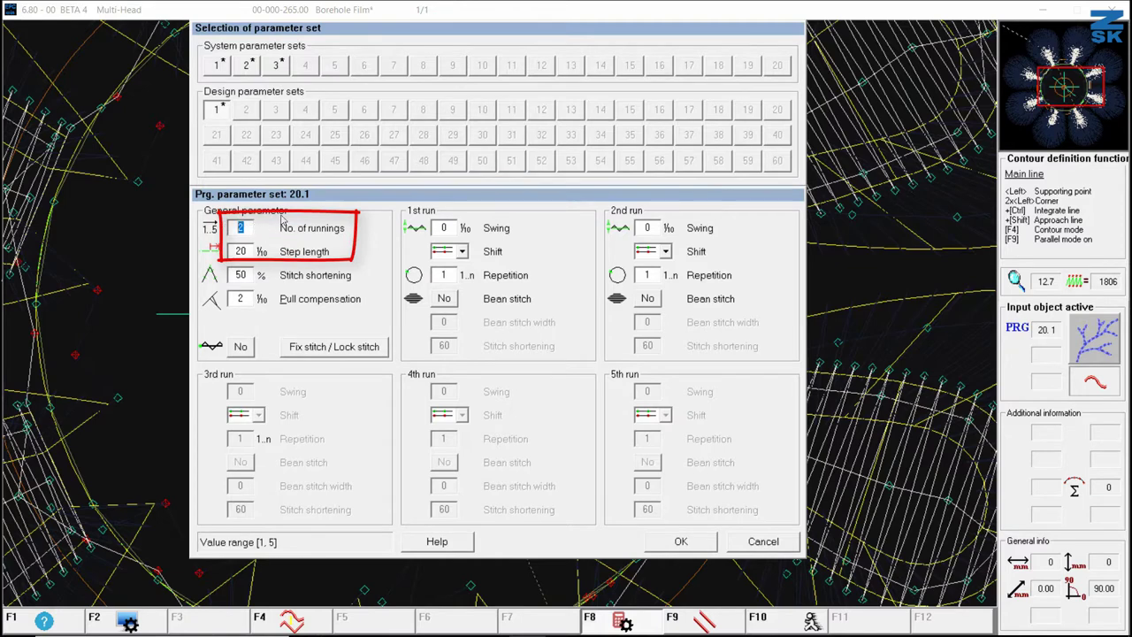
pyautogui.write('1')
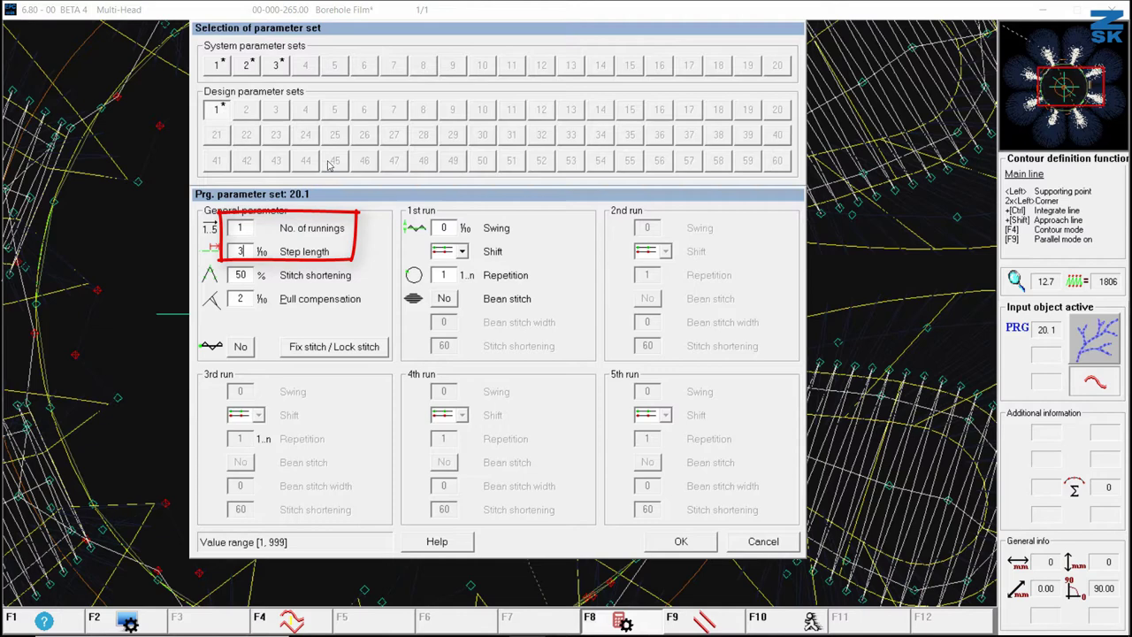
pyautogui.press('Return')
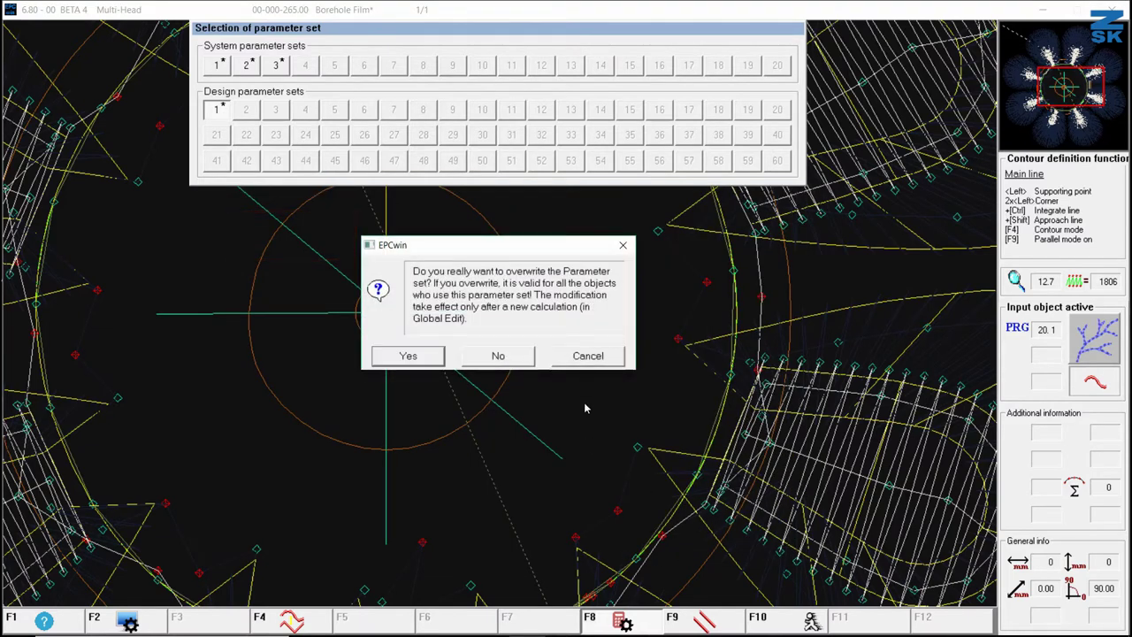
pyautogui.click(497, 356)
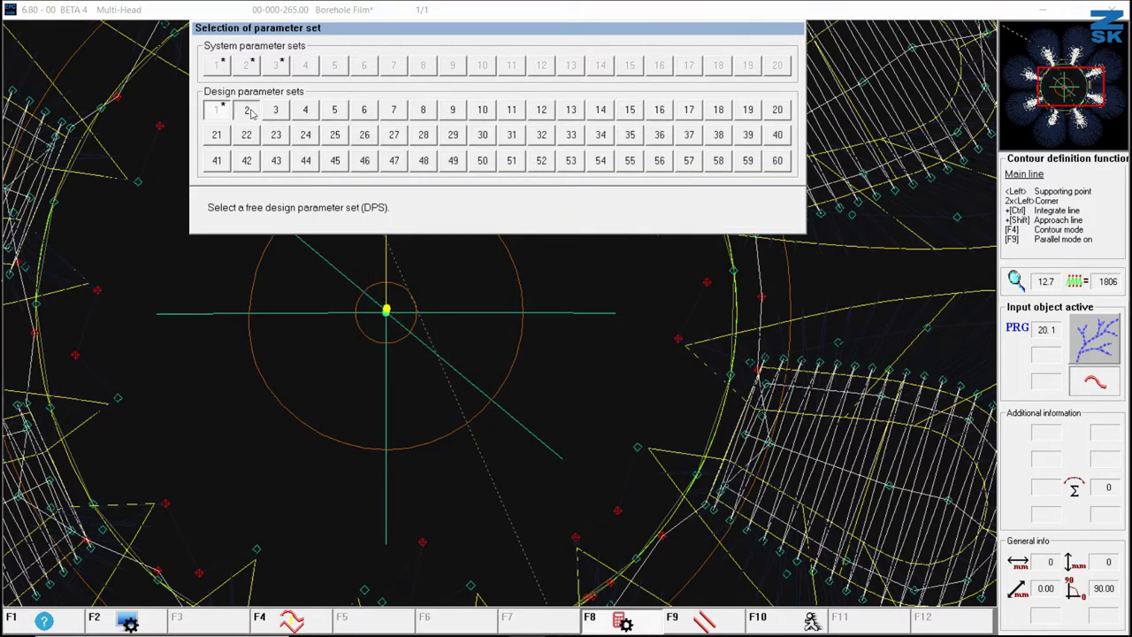
pyautogui.click(248, 109)
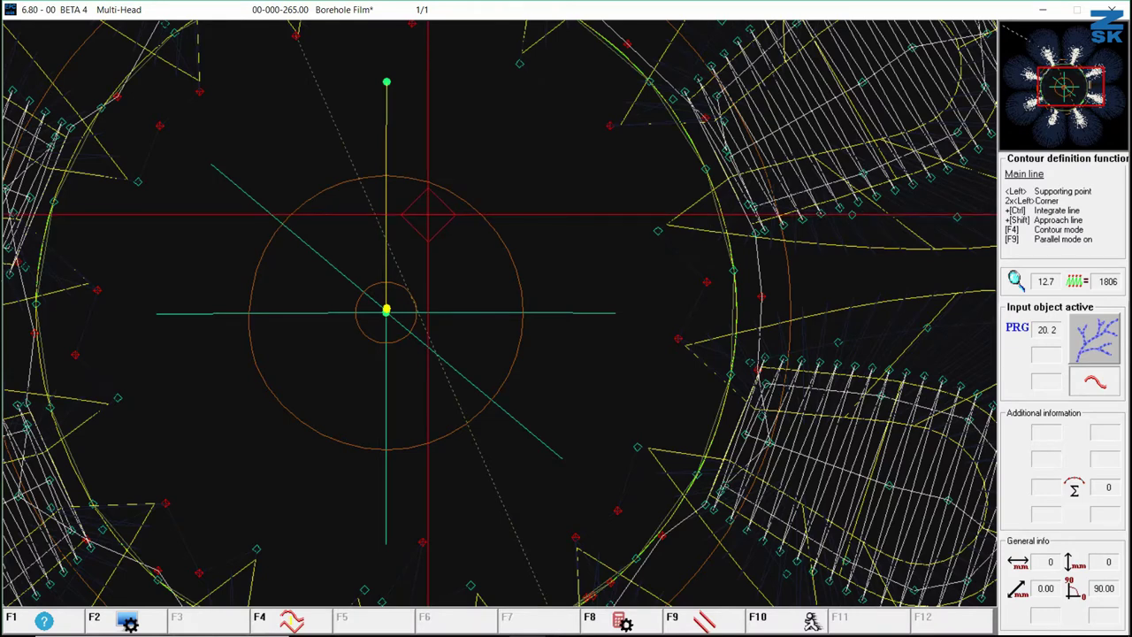
pyautogui.press('Return')
pyautogui.press('Return')
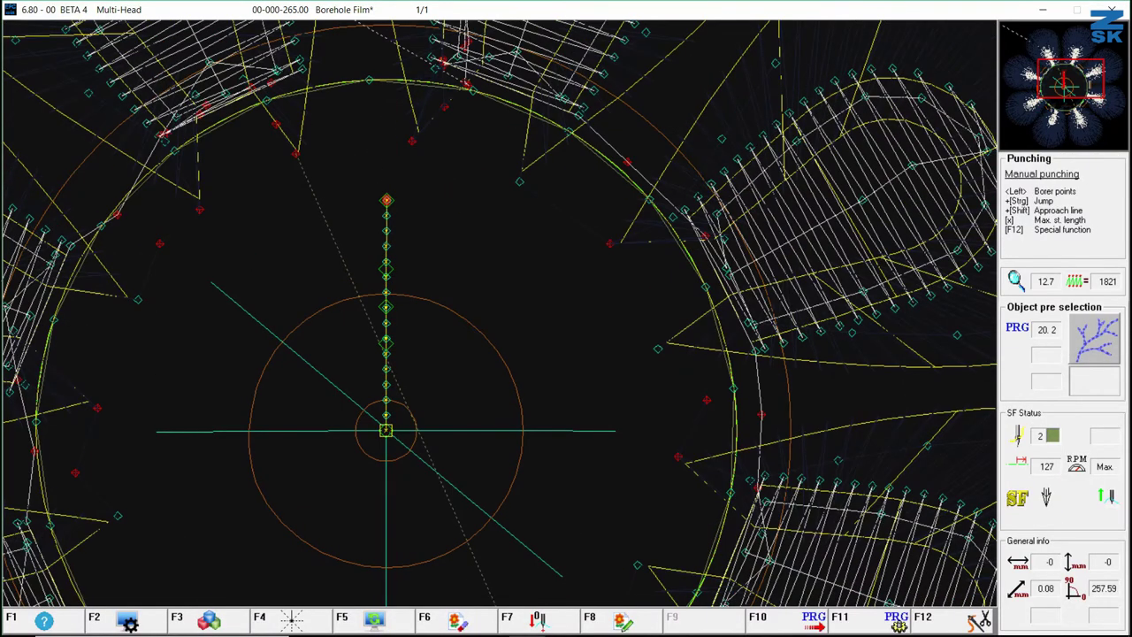
# - Repeat the centre borer point and 20.2 Comfort line for the lower vertical, horizontal and diagonal arms of the cross
pyautogui.scroll(3, 387, 431)
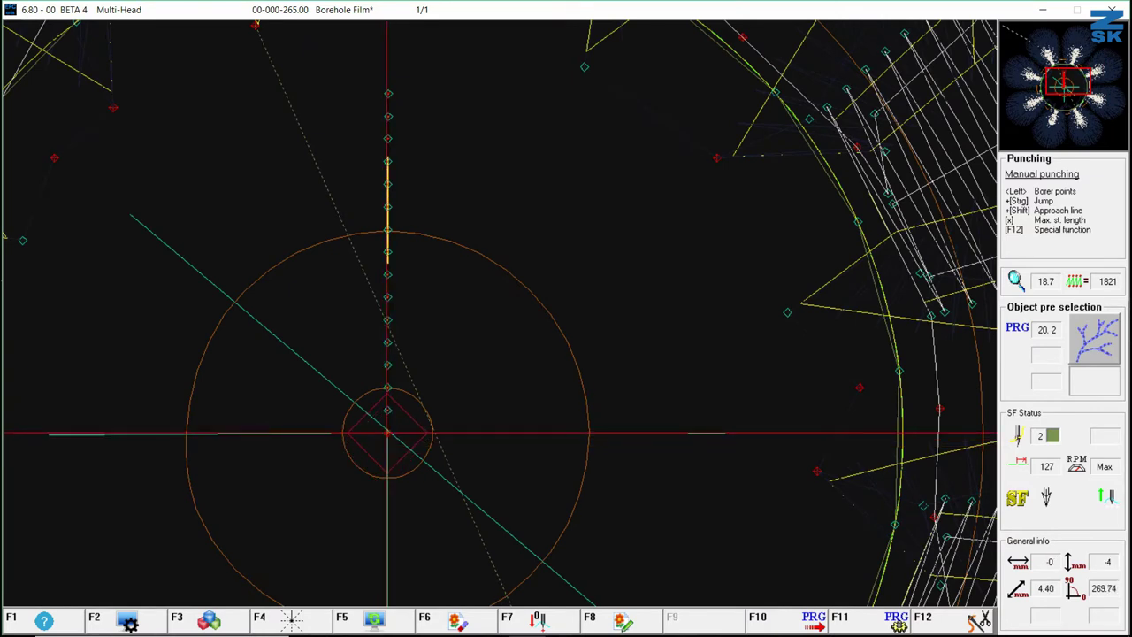
pyautogui.click(387, 432)
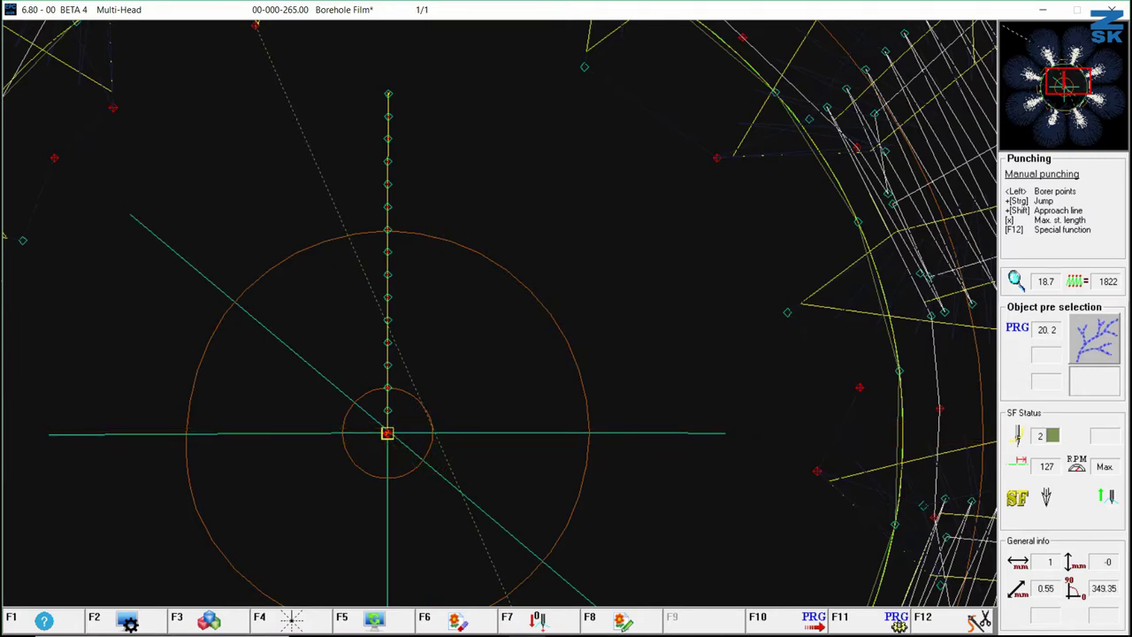
pyautogui.press('F10')
pyautogui.keyDown('ctrl'); pyautogui.click(385, 453); pyautogui.keyUp('ctrl')
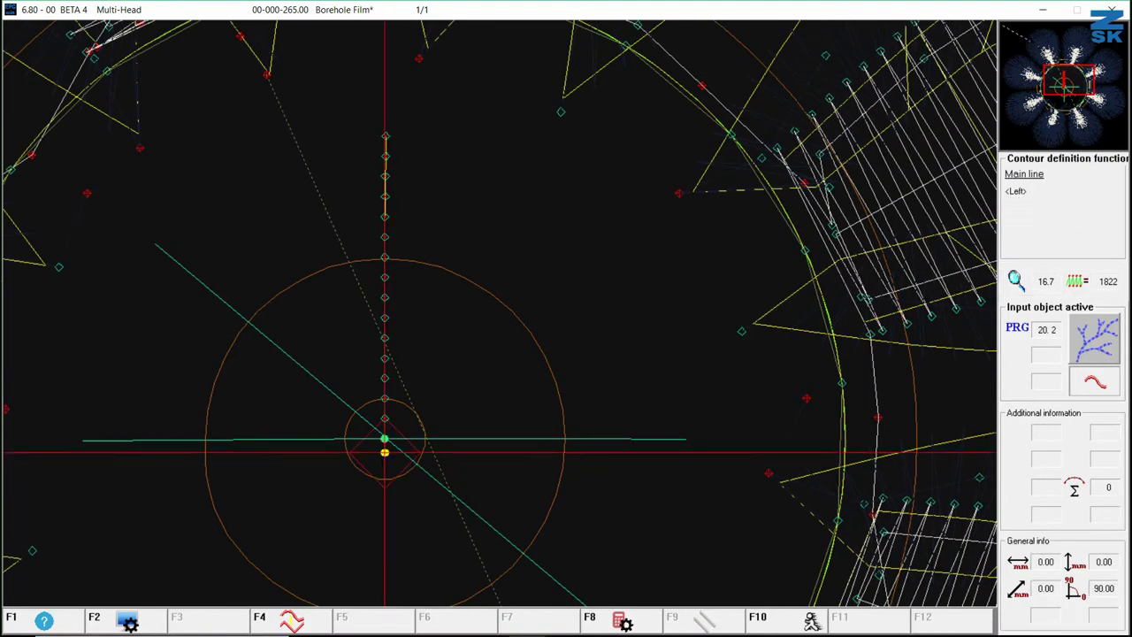
pyautogui.click(385, 453)
pyautogui.press('Return')
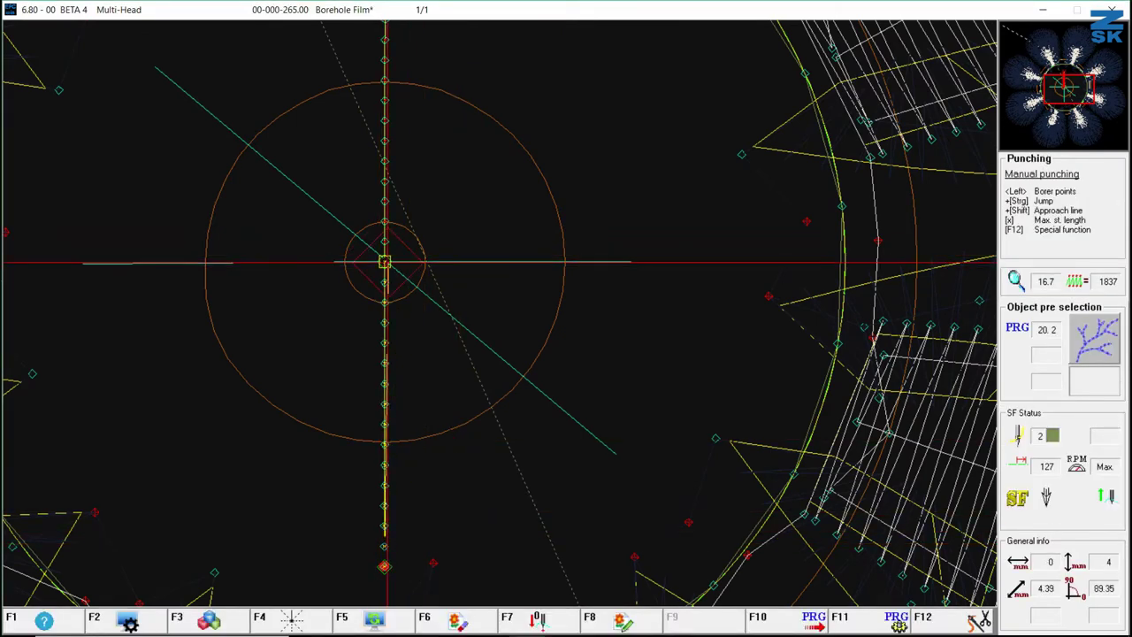
pyautogui.press('F12')
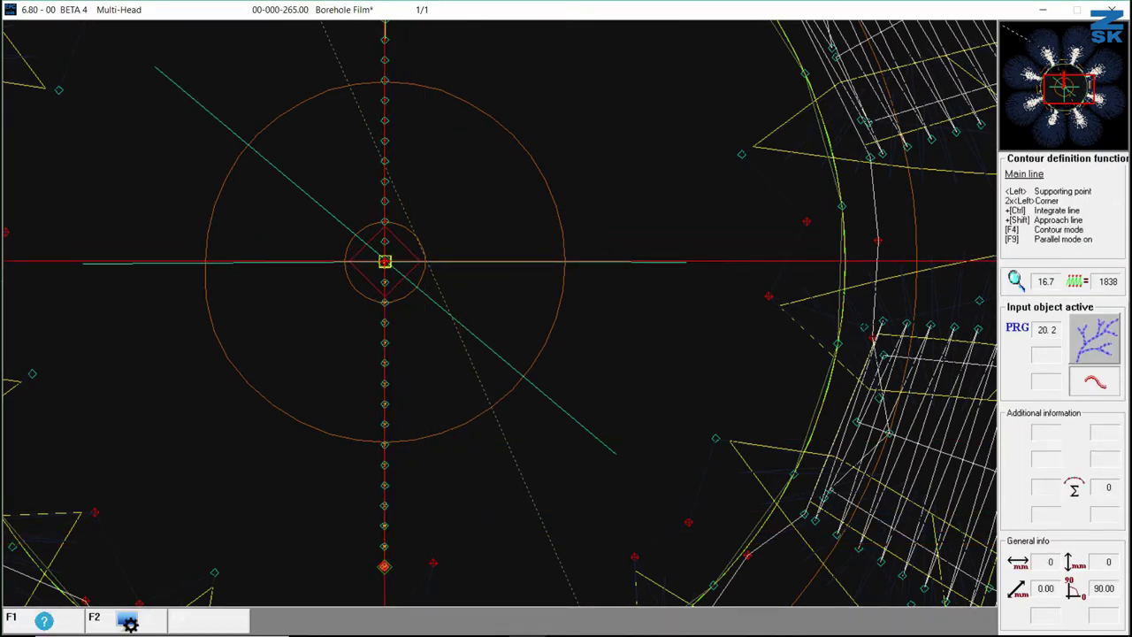
pyautogui.press('Return')
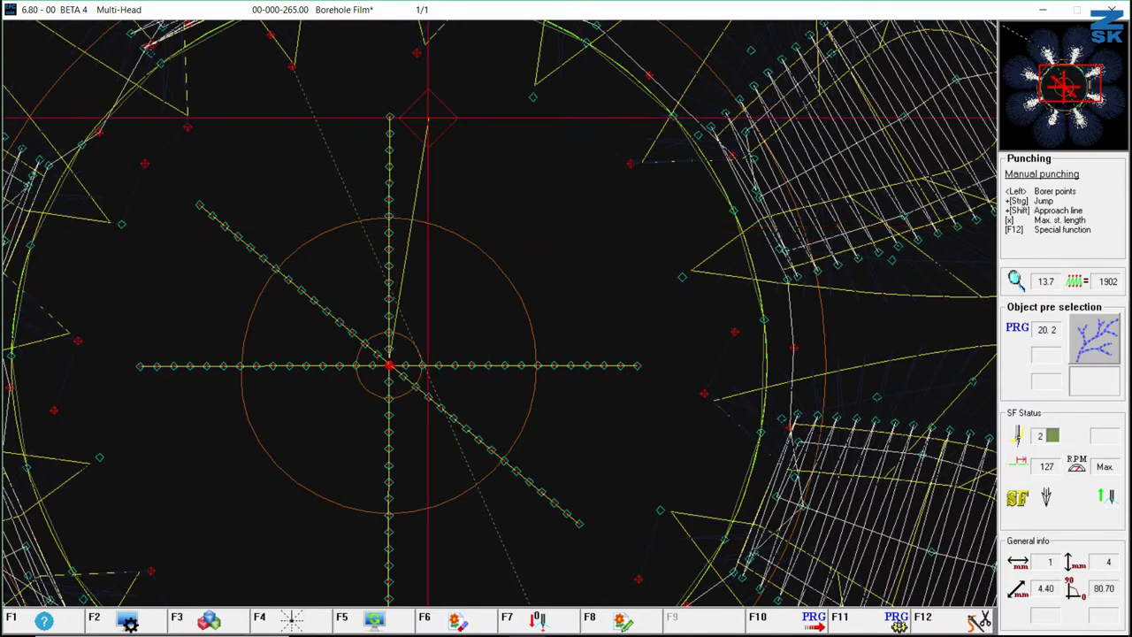
# - Jump out from the cross centre and place single borer points clockwise in a ring around the cross
pyautogui.keyDown('ctrl'); pyautogui.click(469, 107); pyautogui.keyUp('ctrl')
pyautogui.click(519, 146)
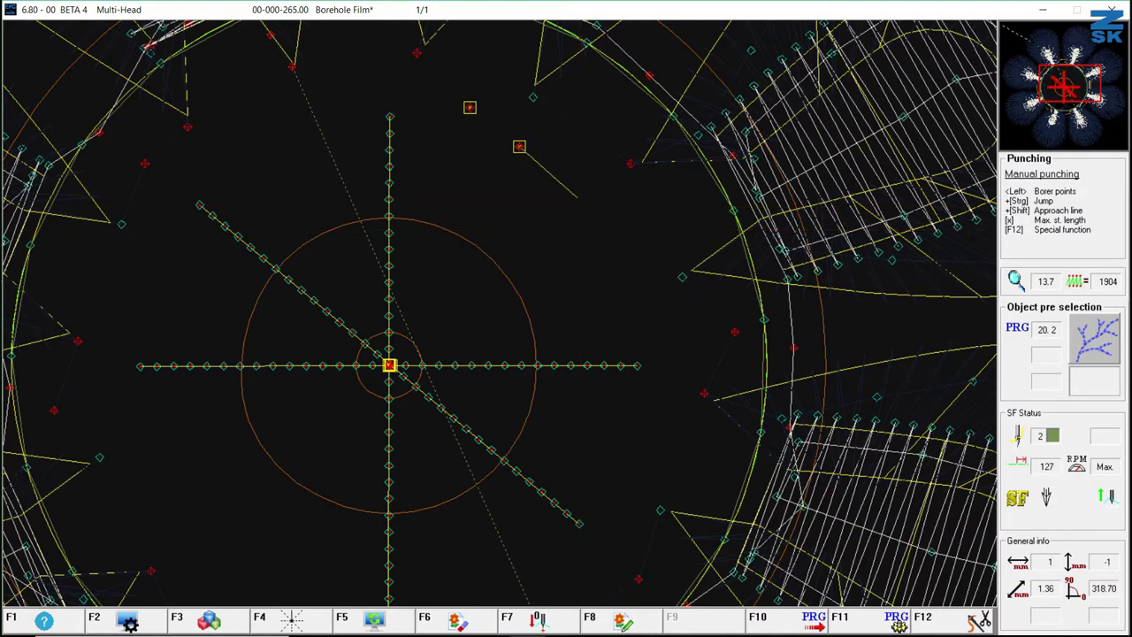
pyautogui.click(577, 194)
pyautogui.click(618, 268)
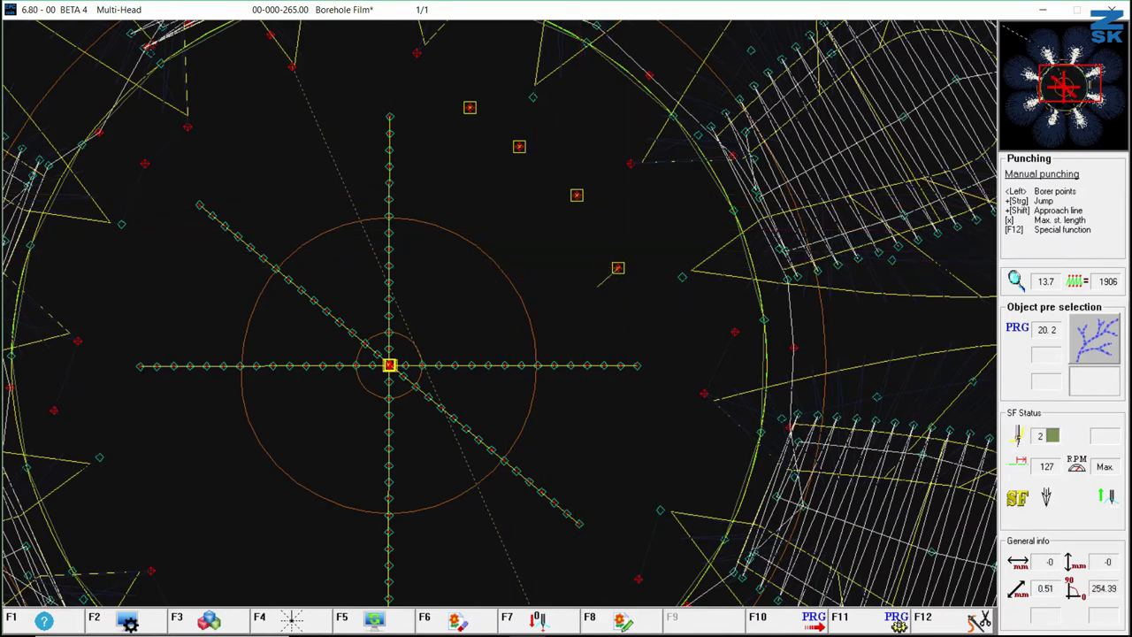
pyautogui.scroll(-2, 656, 478)
pyautogui.click(652, 274)
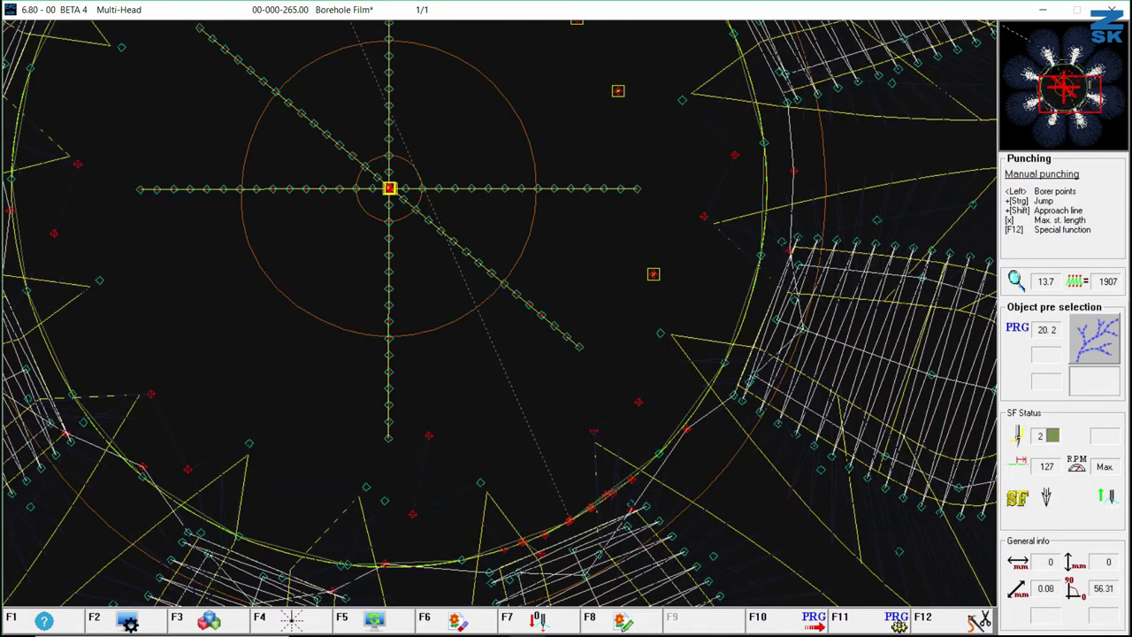
pyautogui.click(573, 424)
pyautogui.click(466, 472)
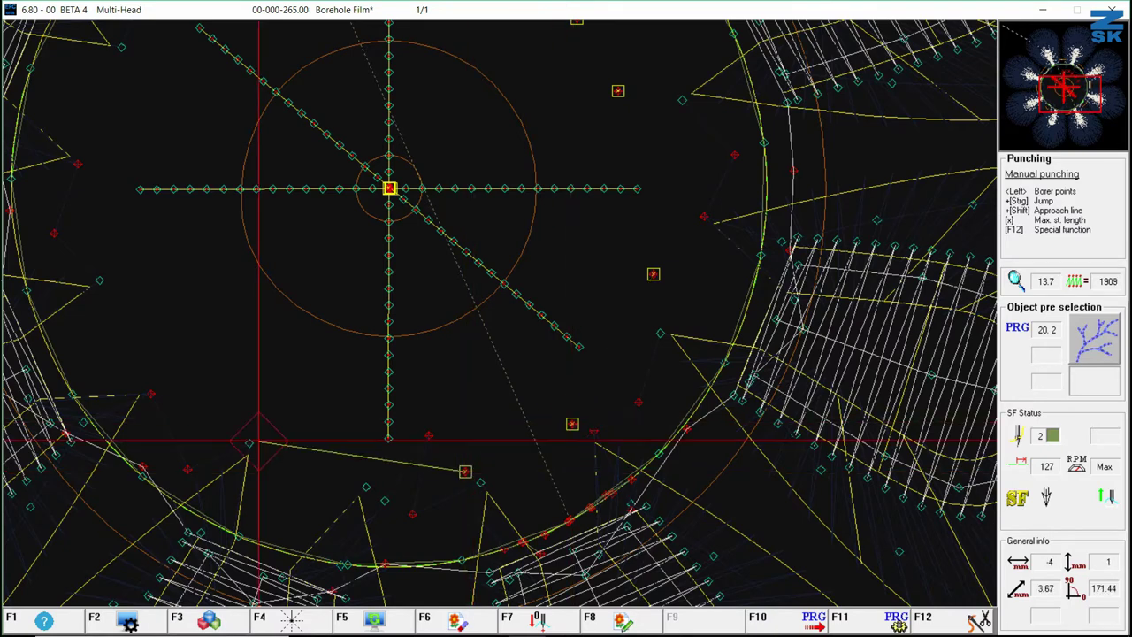
pyautogui.click(270, 437)
pyautogui.click(155, 367)
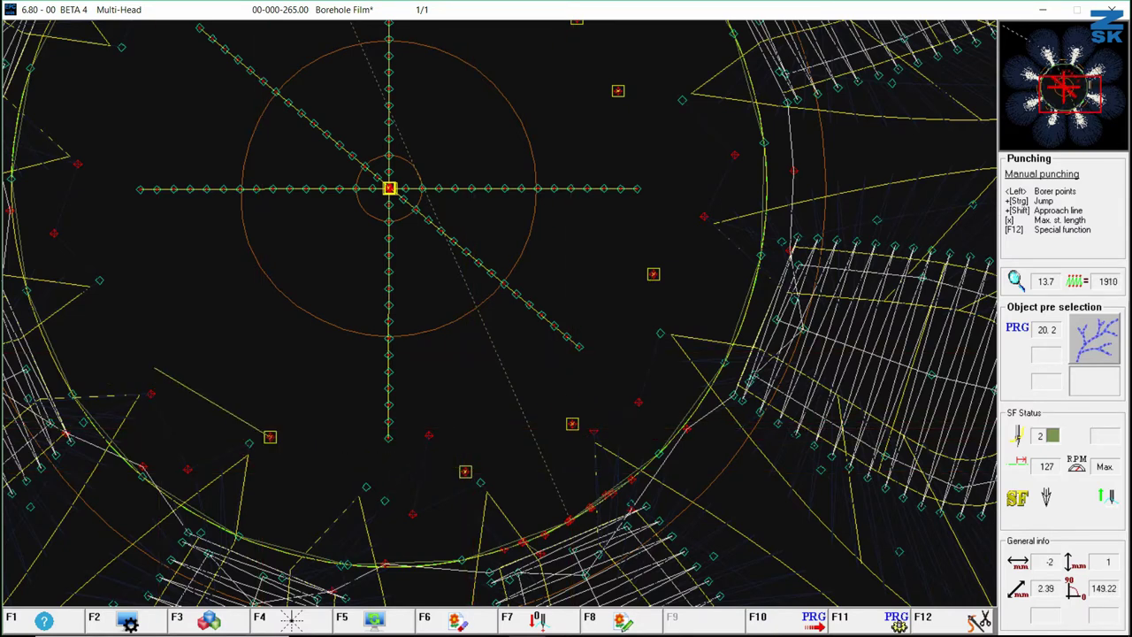
pyautogui.click(111, 279)
pyautogui.scroll(2, 111, 280)
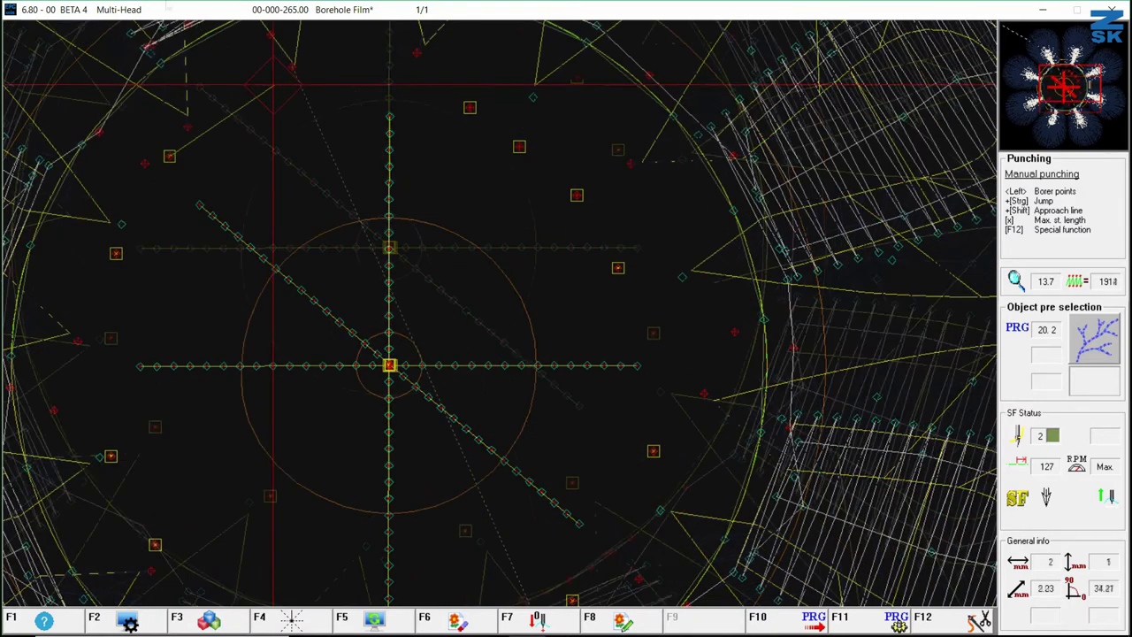
pyautogui.click(274, 84)
pyautogui.click(380, 77)
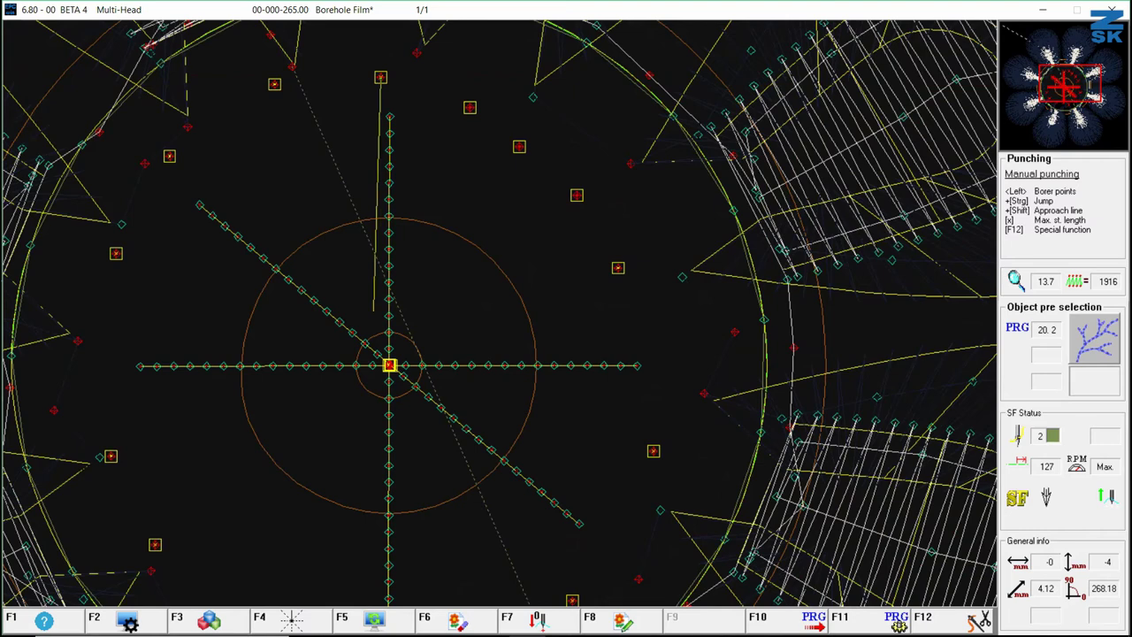
# - Place a closing borer point at the cross centre and switch off the borer function (42)
pyautogui.click(389, 365)
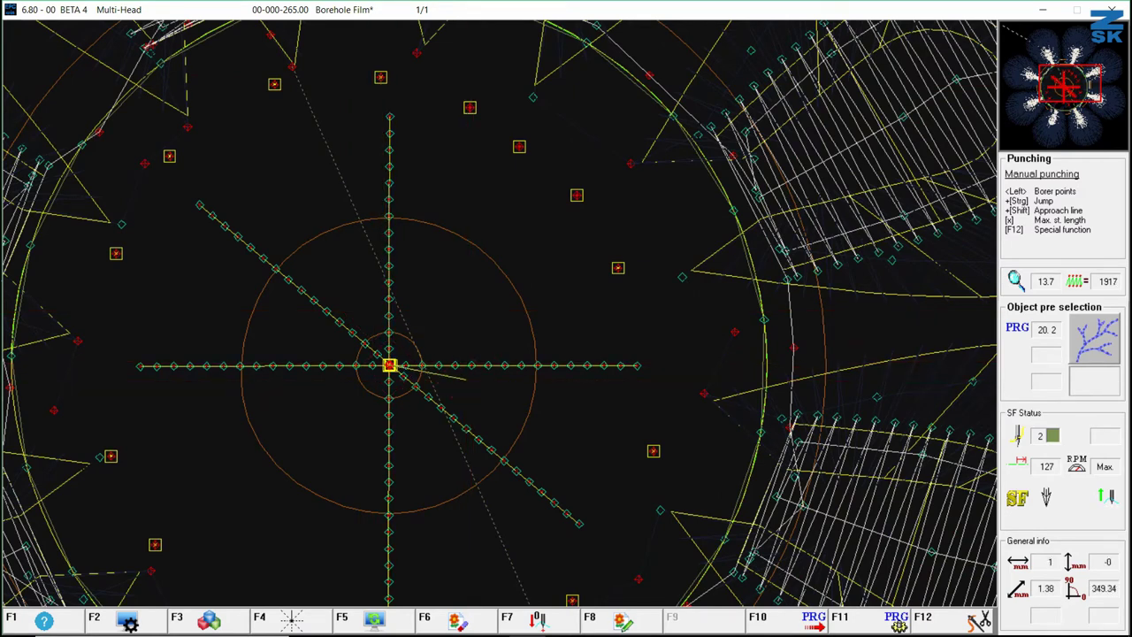
pyautogui.press('F12')
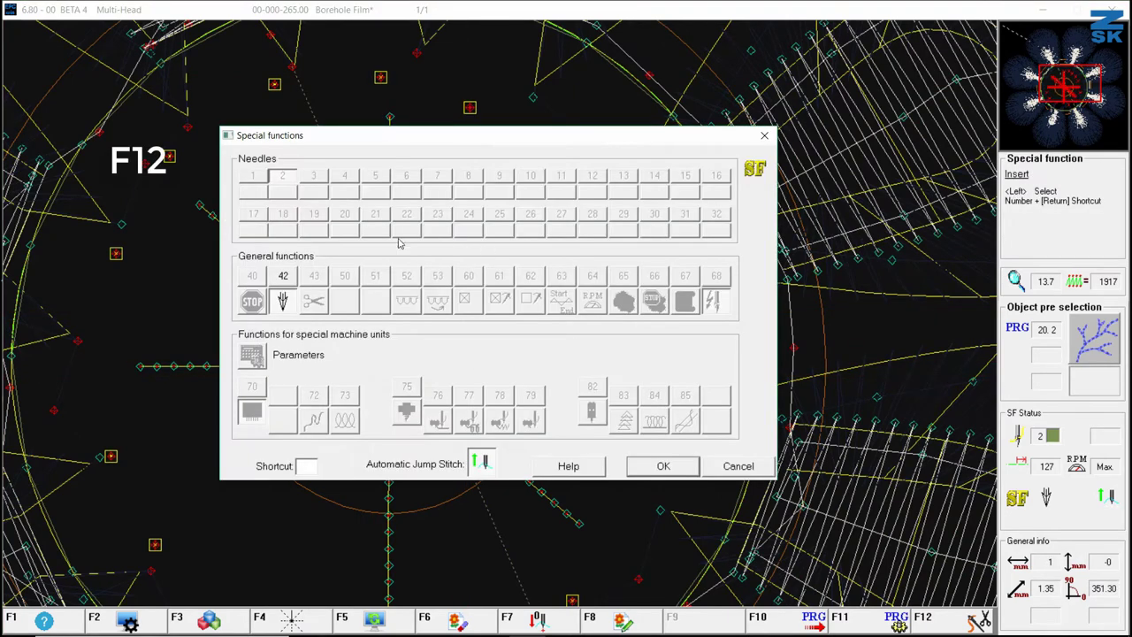
pyautogui.click(283, 302)
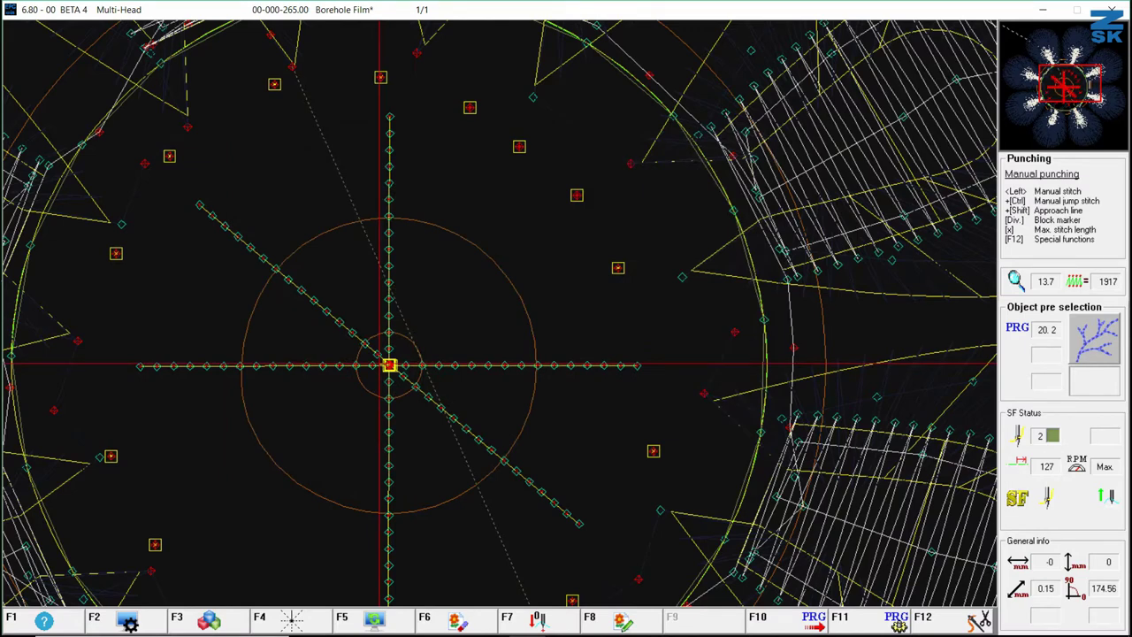
# - Place a manual stitch from the cross centre out to the large outer circle at the lower-right petal
pyautogui.scroll(-3, 380, 363)
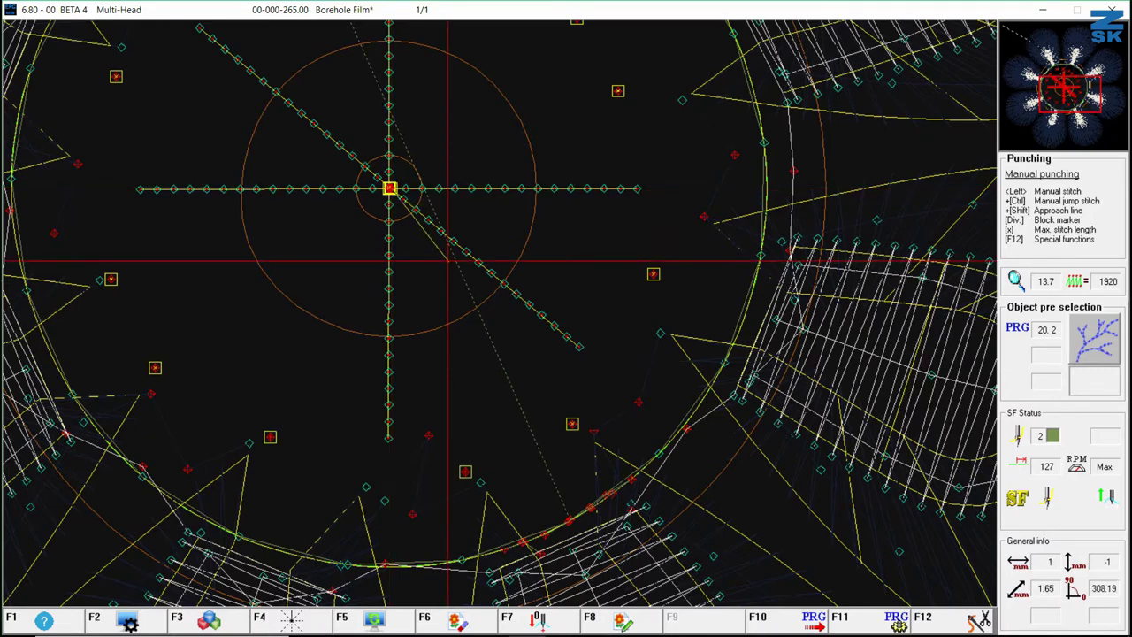
pyautogui.scroll(-5, 446, 261)
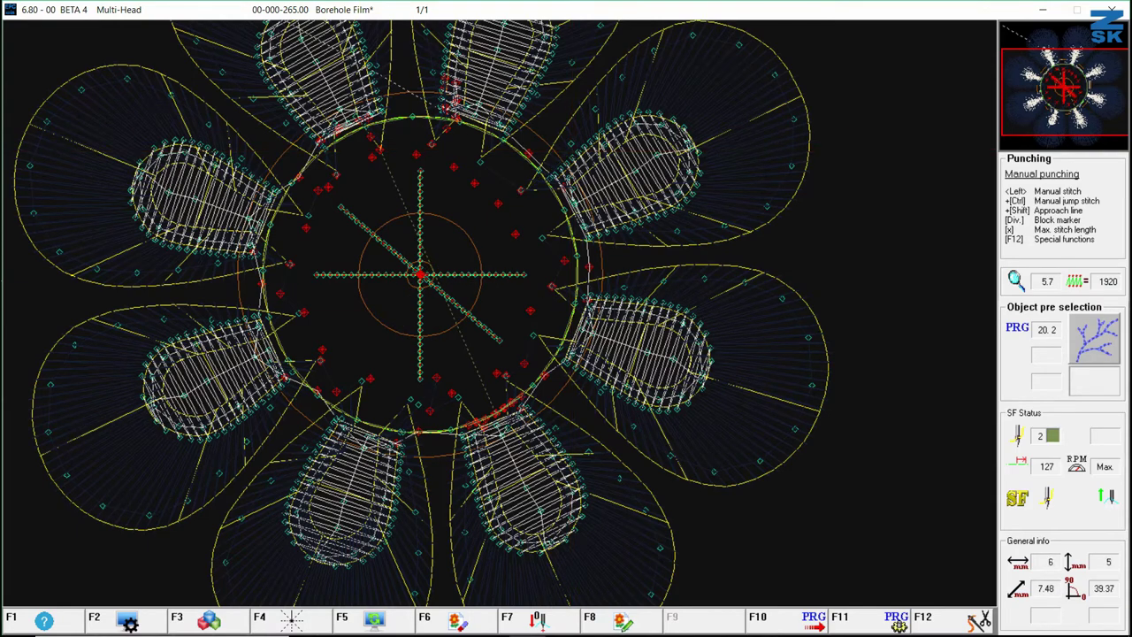
pyautogui.scroll(3, 575, 324)
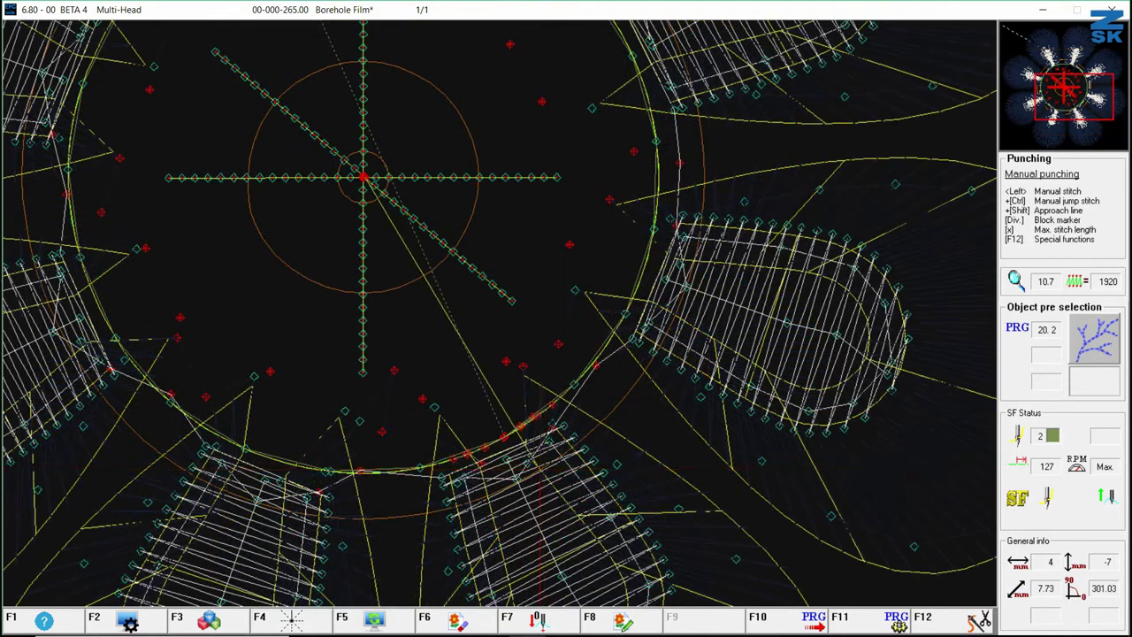
pyautogui.scroll(-1, 557, 504)
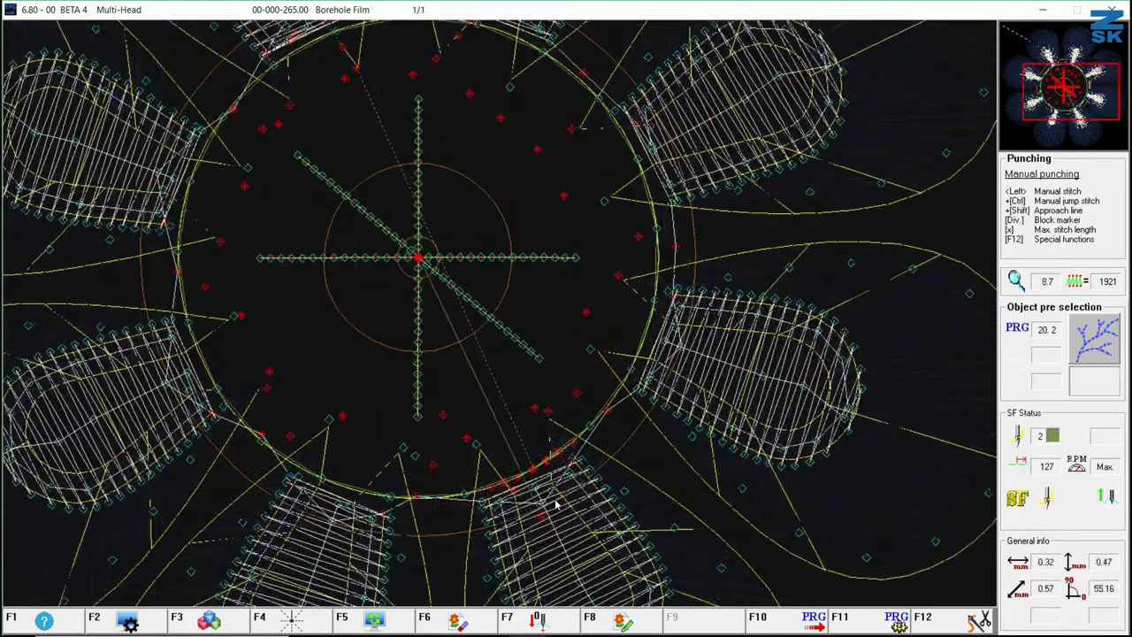
pyautogui.scroll(1, 556, 504)
pyautogui.scroll(-1, 556, 504)
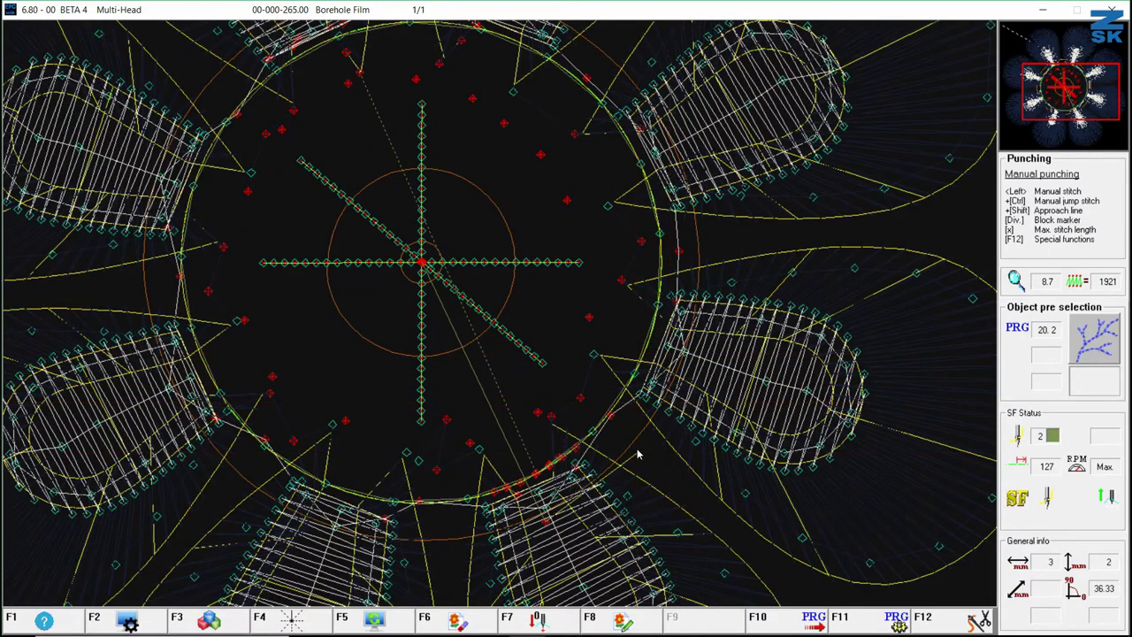
pyautogui.scroll(1, 636, 454)
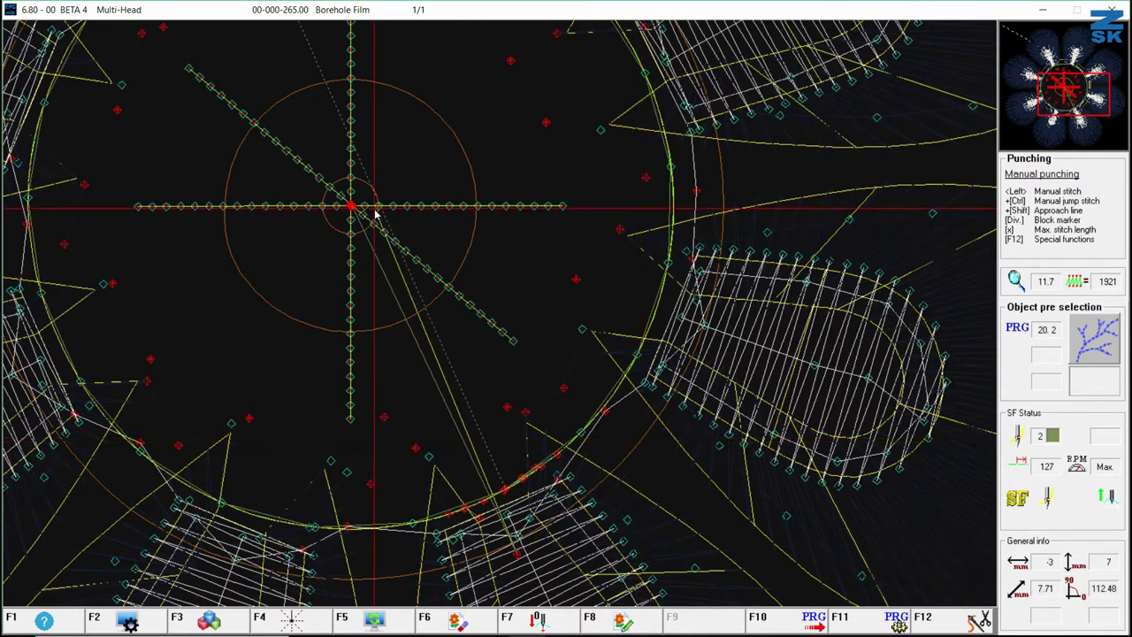
pyautogui.scroll(1, 451, 490)
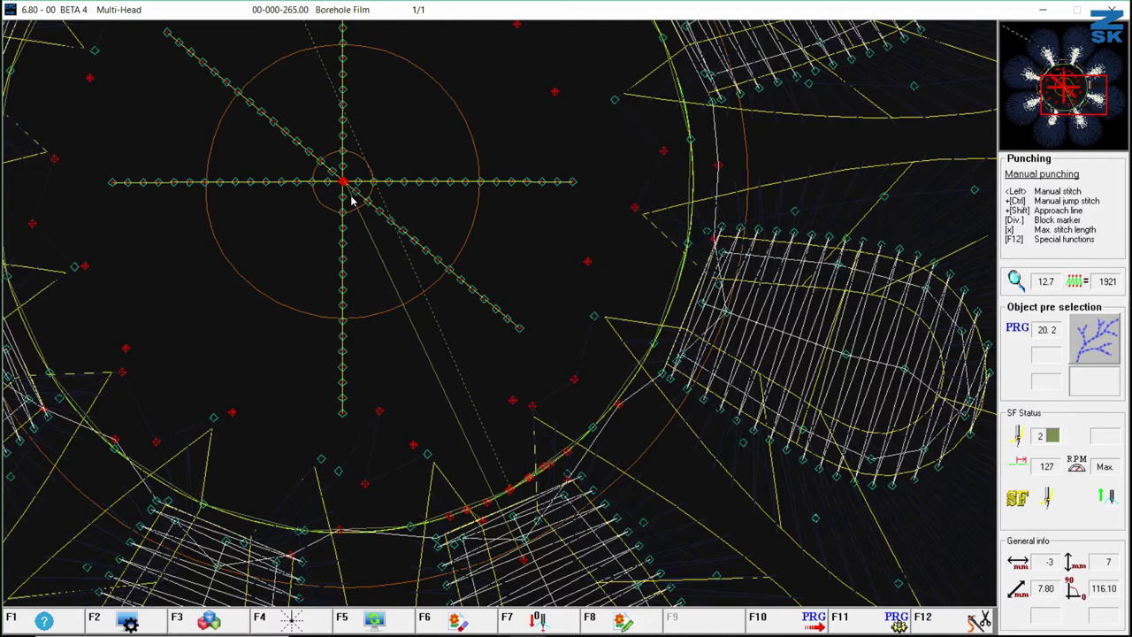
pyautogui.scroll(-2, 520, 562)
# - Start satin program 1 and integrate the large outer circle as first contour, starting at the lower-right petal where the manual stitch ends
pyautogui.press('F11')
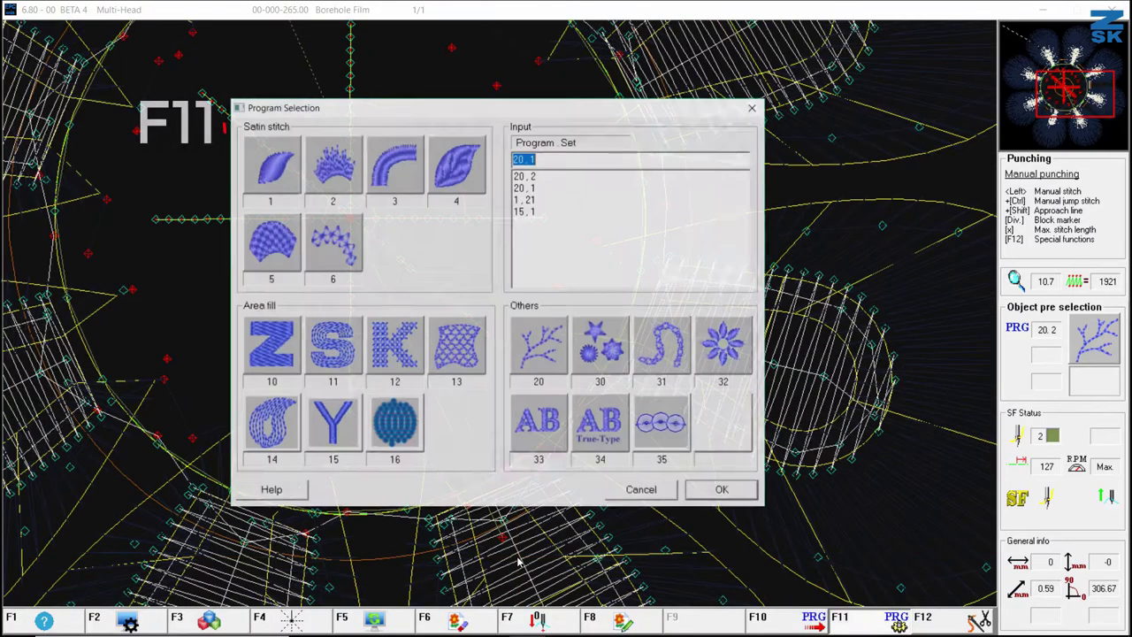
pyautogui.doubleClick(272, 164)
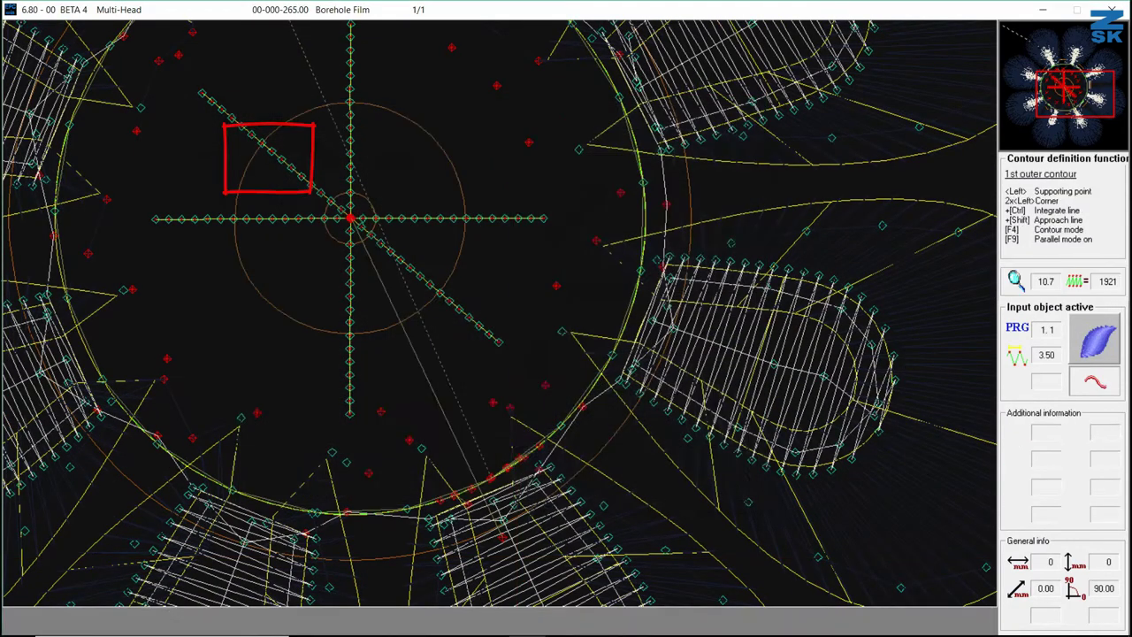
pyautogui.press('F5')
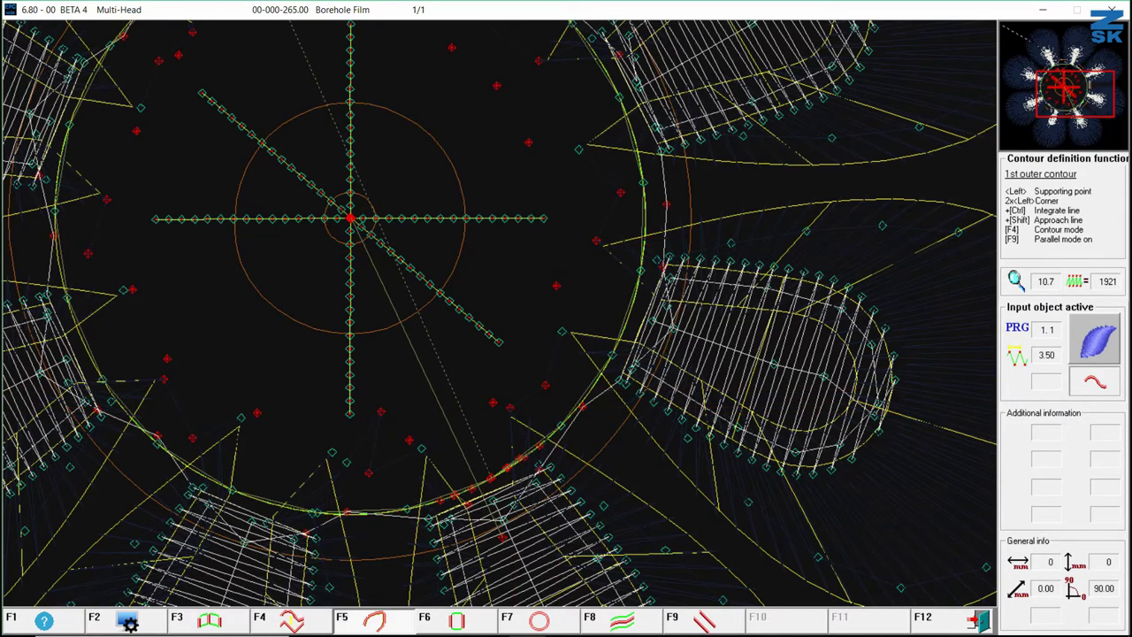
pyautogui.keyDown('ctrl'); pyautogui.click(493, 520); pyautogui.keyUp('ctrl')
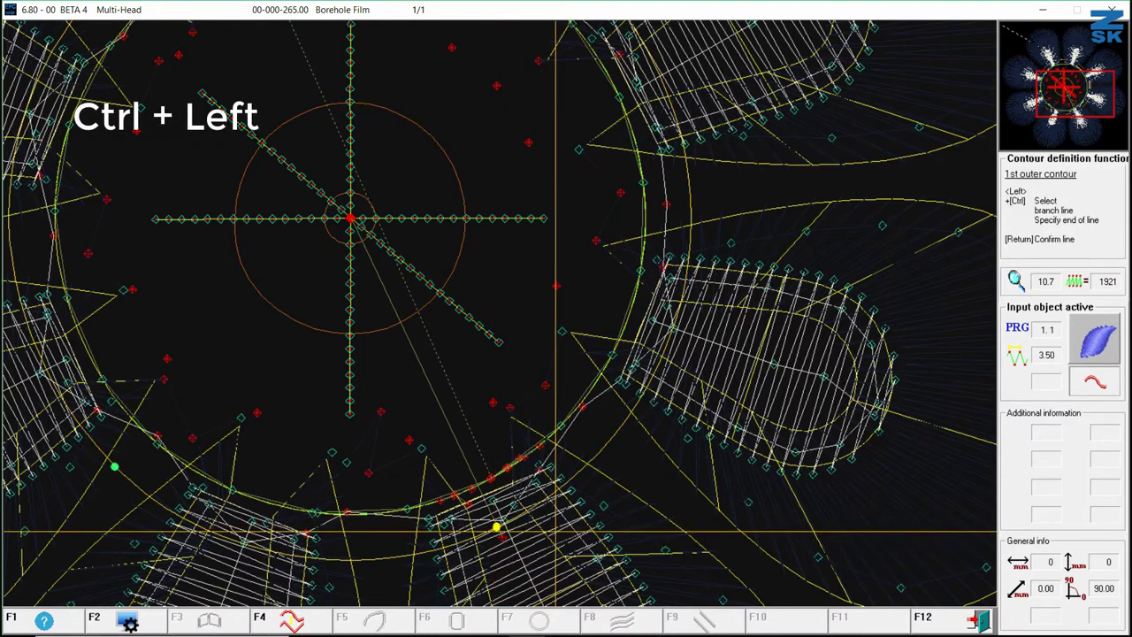
pyautogui.press('Return')
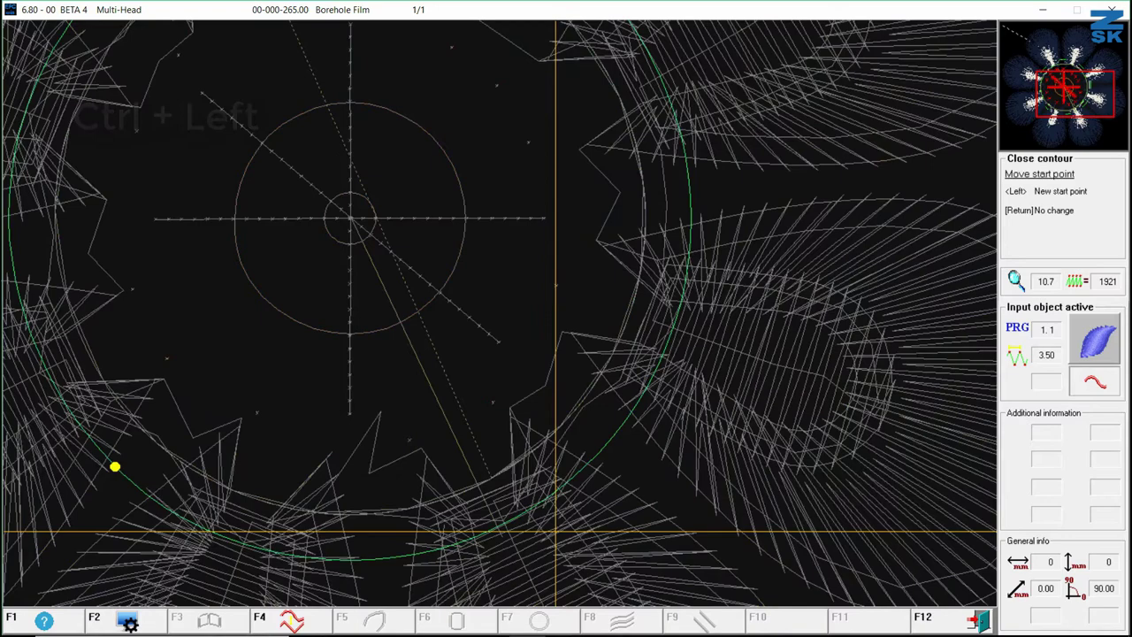
pyautogui.click(501, 524)
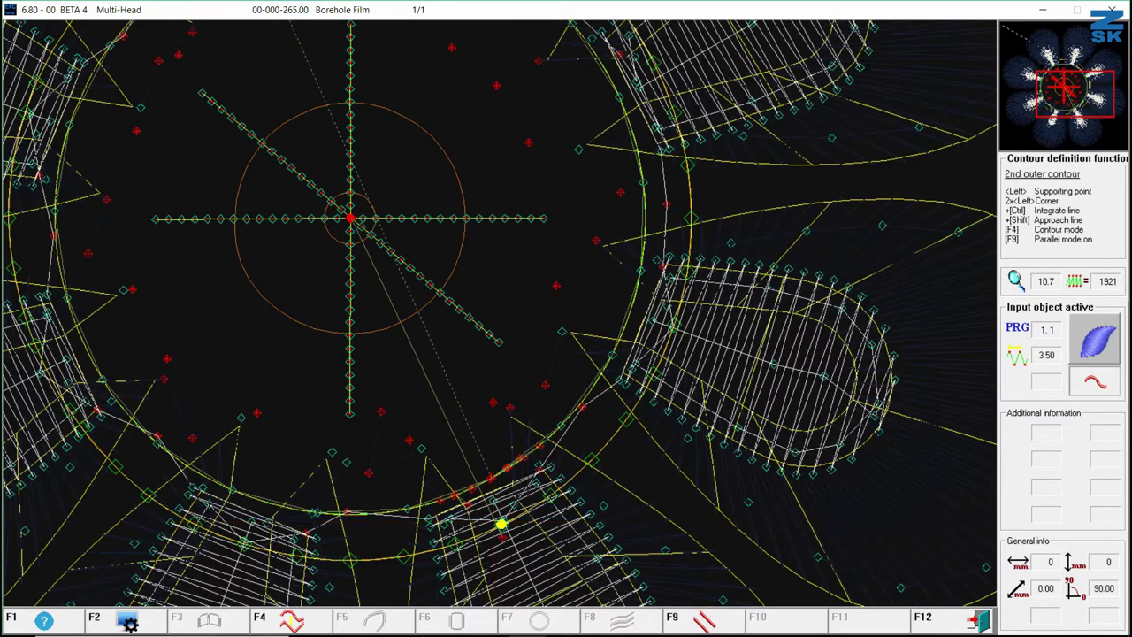
# - Integrate the small circle around the cross centre as second contour, with its start point facing the first contour's start
pyautogui.scroll(2, 363, 249)
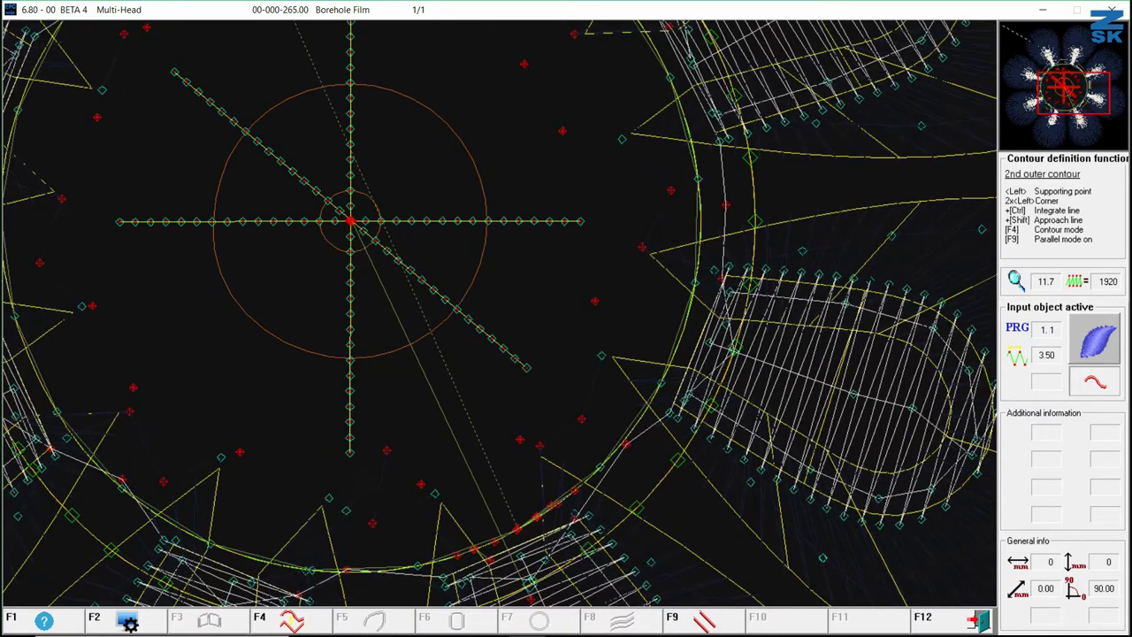
pyautogui.keyDown('ctrl'); pyautogui.click(364, 248); pyautogui.keyUp('ctrl')
pyautogui.press('Return')
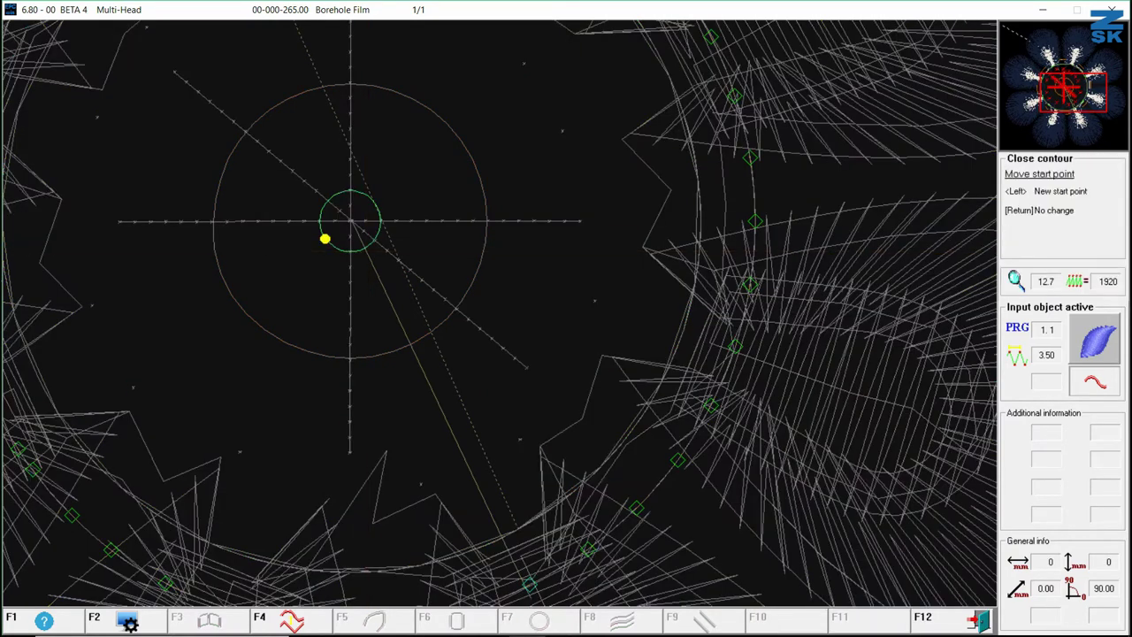
pyautogui.click(364, 249)
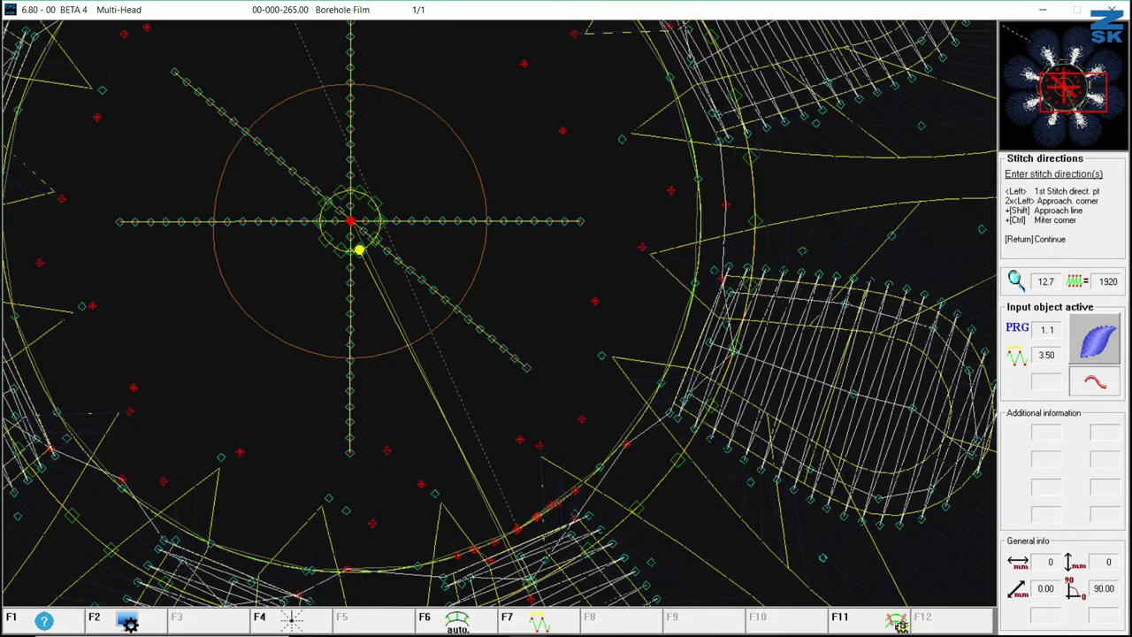
# - Define radial stitch directions between both circles on the right, top, left, lower left and lower right, and calculate the satin object
pyautogui.scroll(-3, 464, 450)
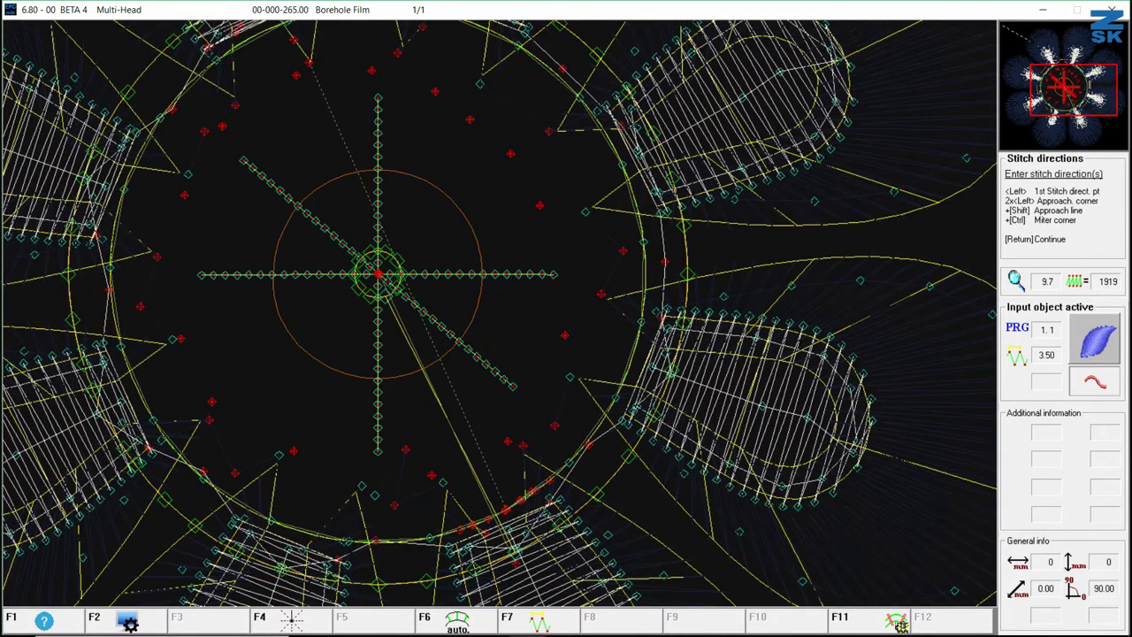
pyautogui.click(402, 274)
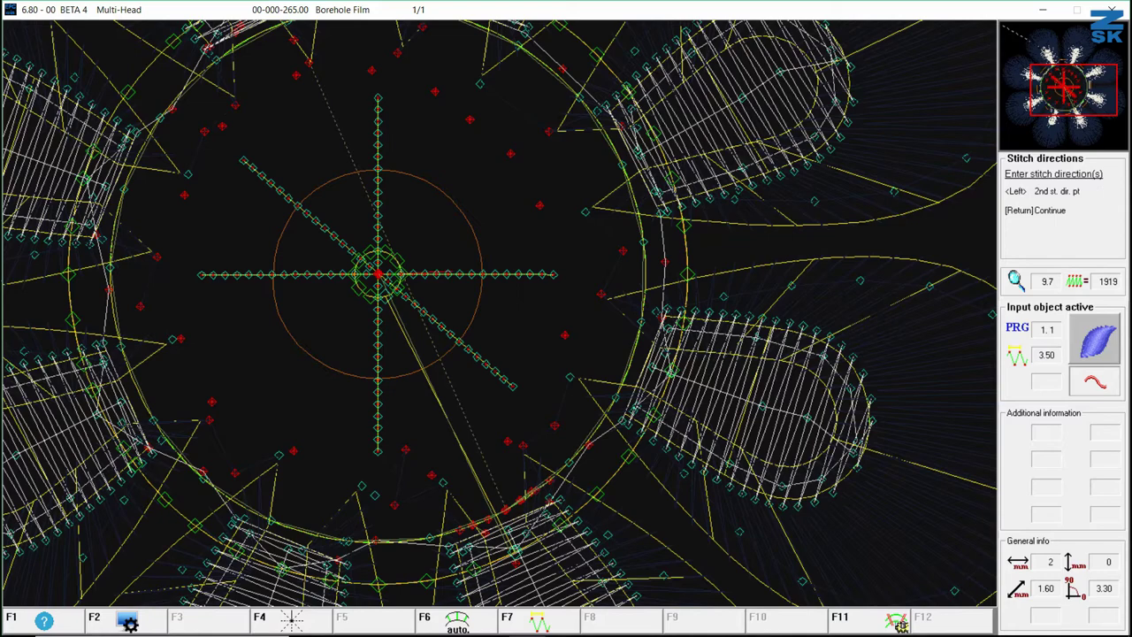
pyautogui.click(688, 274)
pyautogui.press('Up')
pyautogui.press('Up')
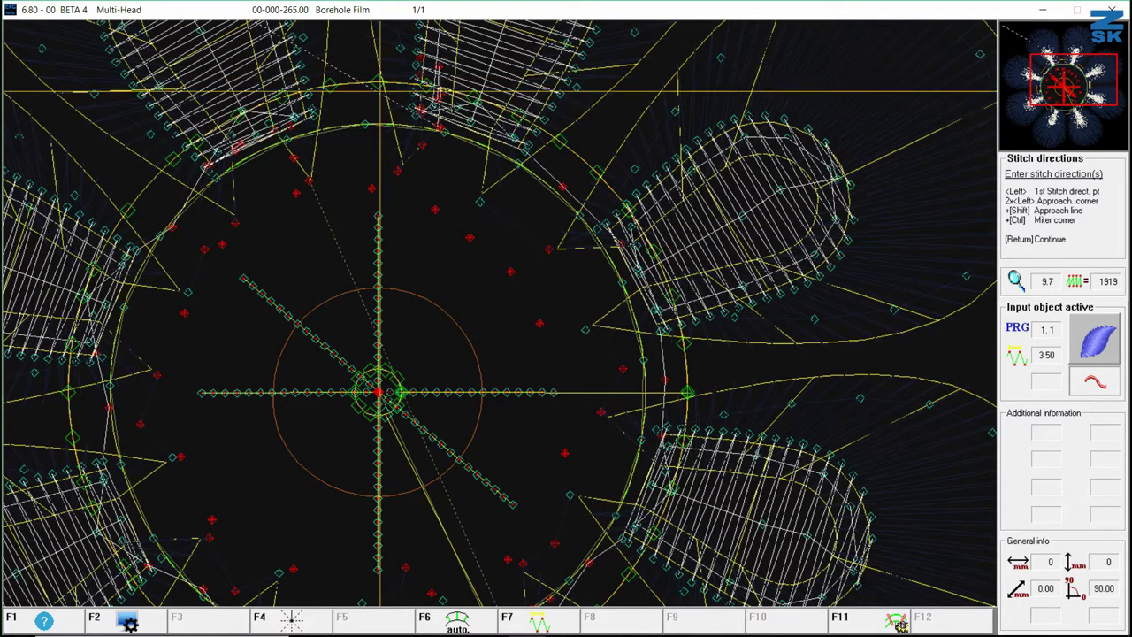
pyautogui.click(363, 82)
pyautogui.click(379, 371)
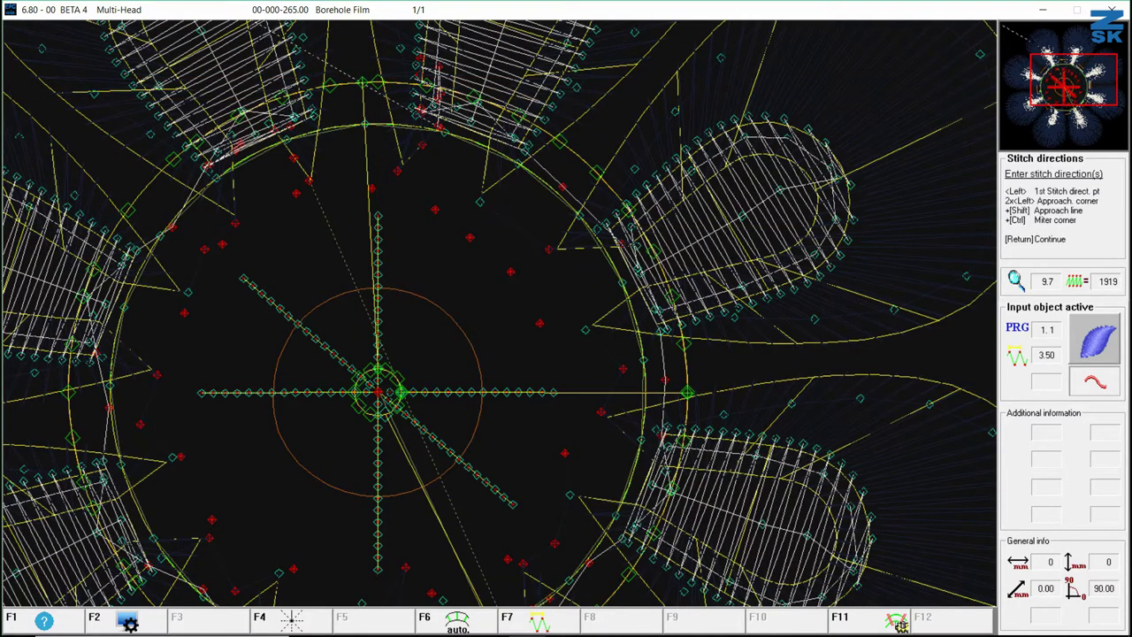
pyautogui.click(68, 394)
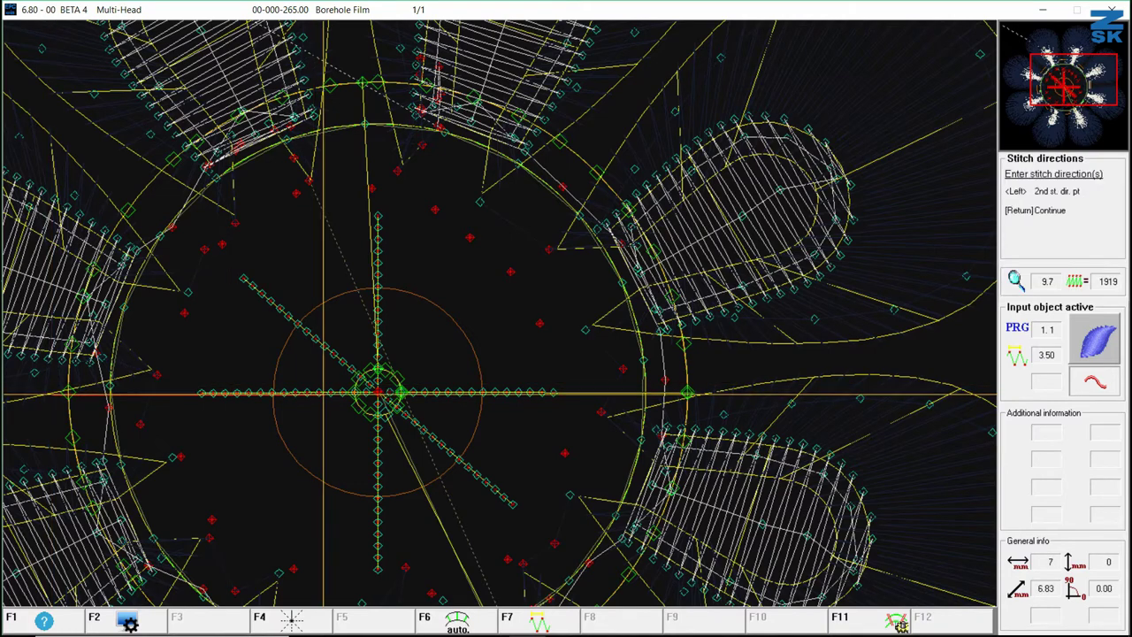
pyautogui.click(356, 392)
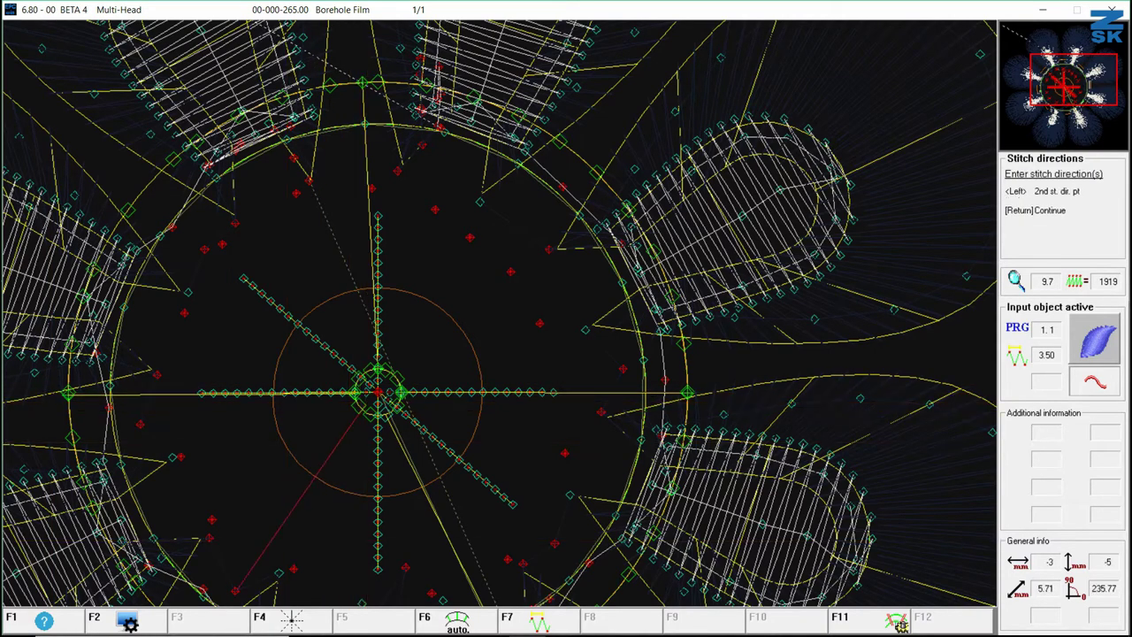
pyautogui.scroll(-3, 500, 314)
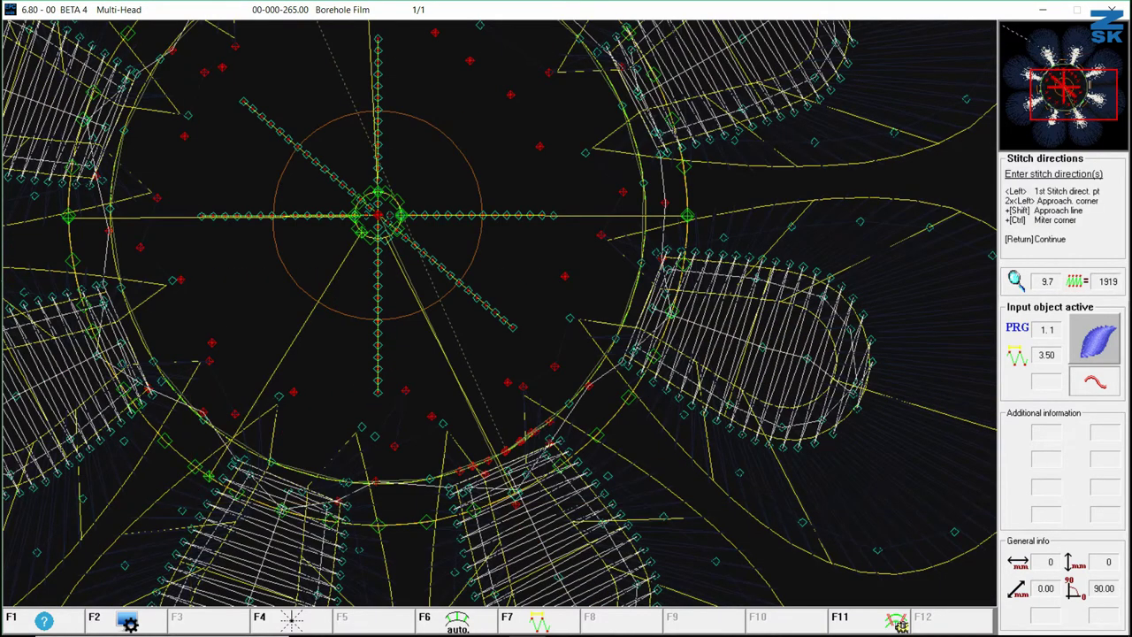
pyautogui.click(388, 235)
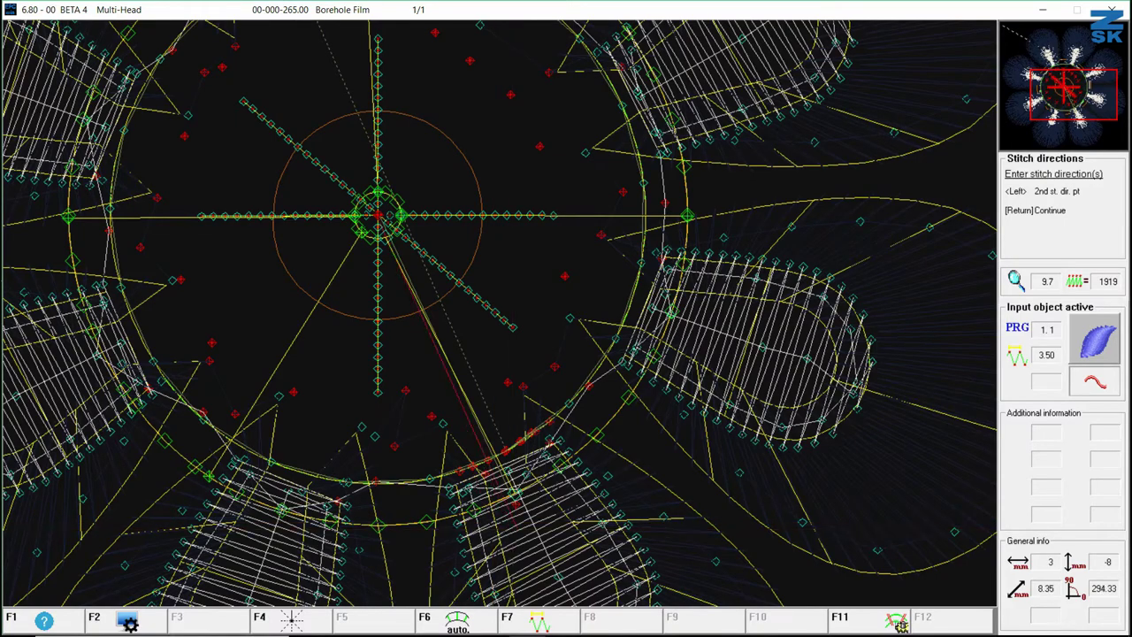
pyautogui.click(517, 493)
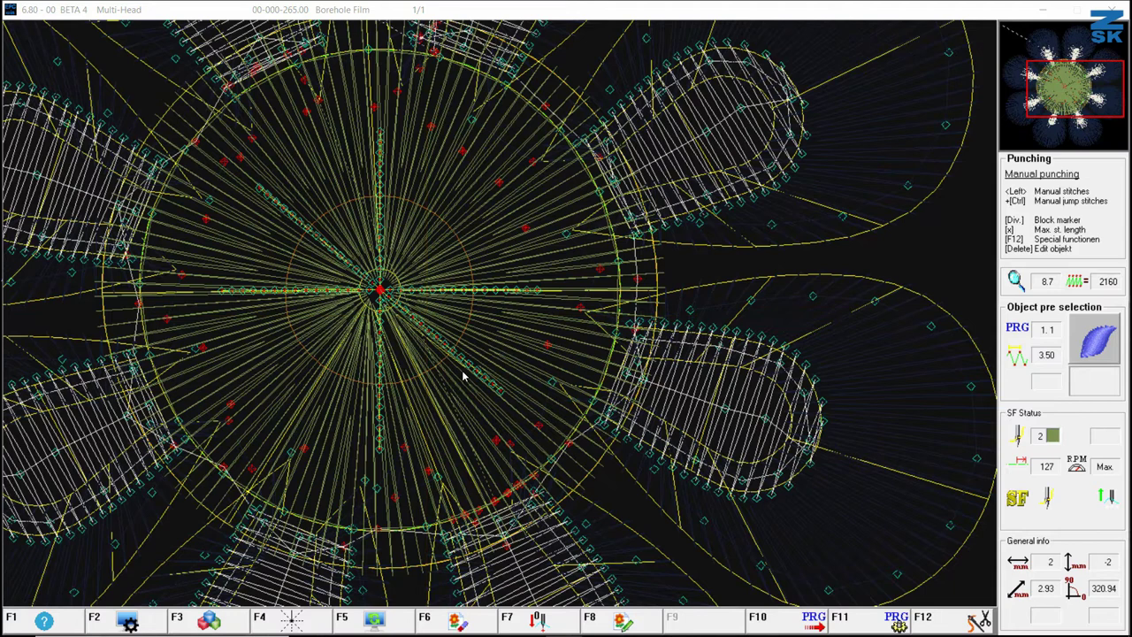
# - Open the radial satin object for editing and set its start stitch shortening to 0%
pyautogui.click(409, 374)
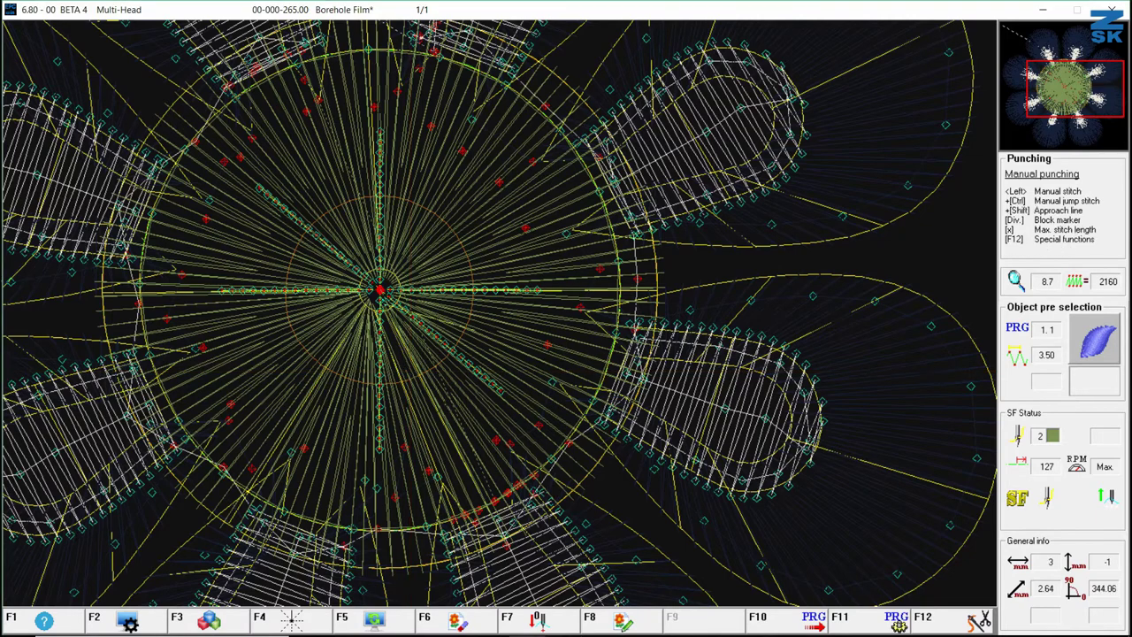
pyautogui.press('Delete')
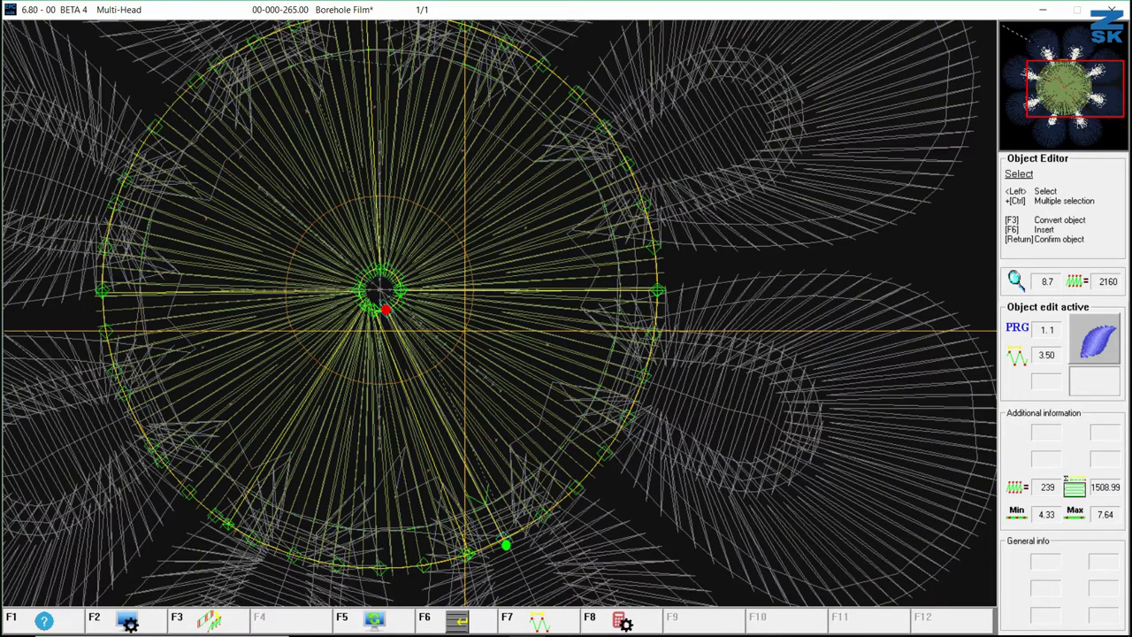
pyautogui.press('F8')
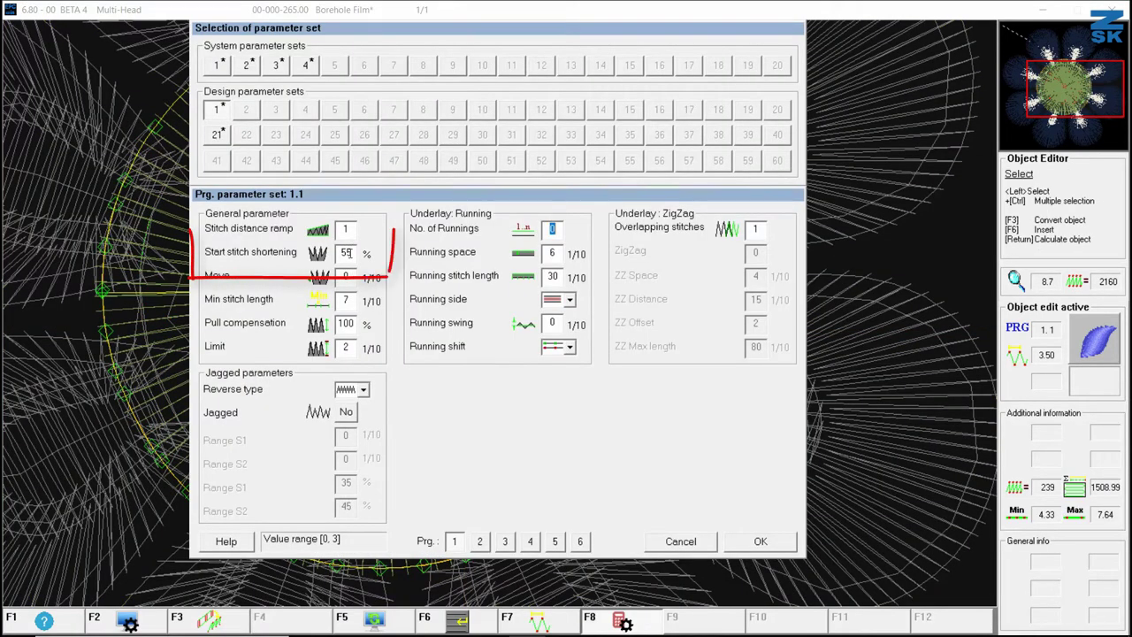
pyautogui.click(347, 252)
pyautogui.write('0')
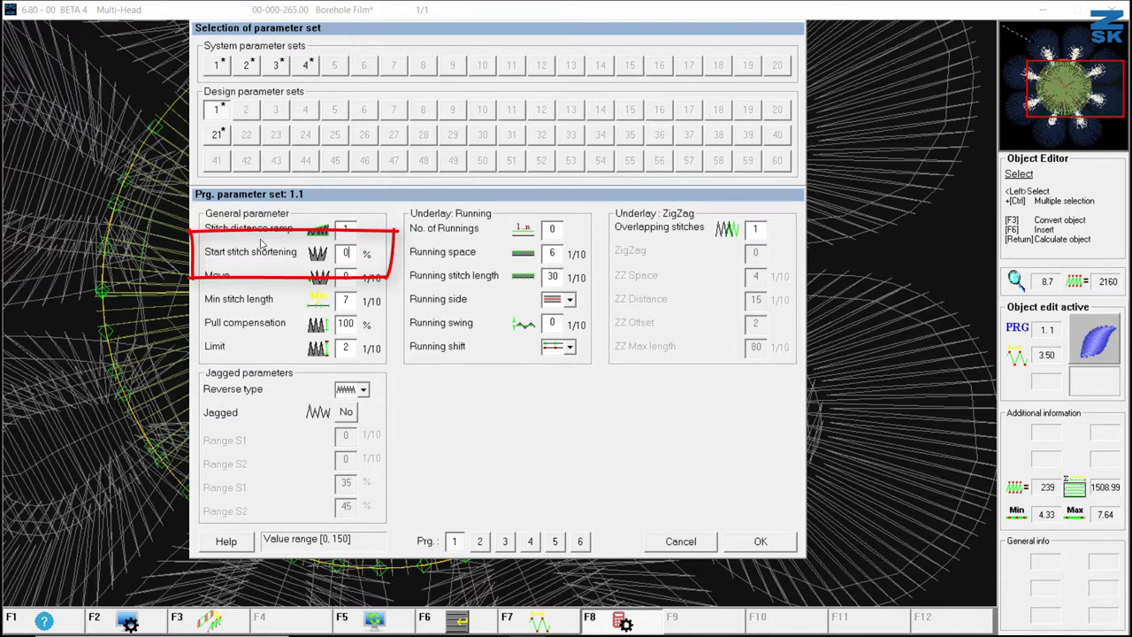
pyautogui.click(760, 542)
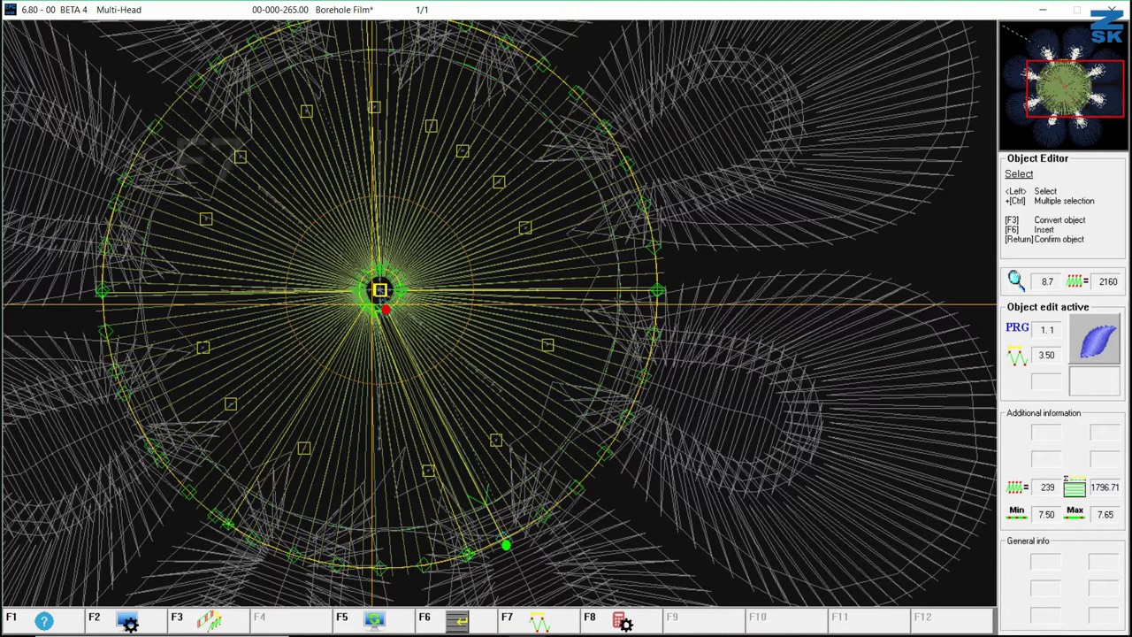
# - Set the radial satin object's stitch distance to 15 (1/10 mm)
pyautogui.press('F7')
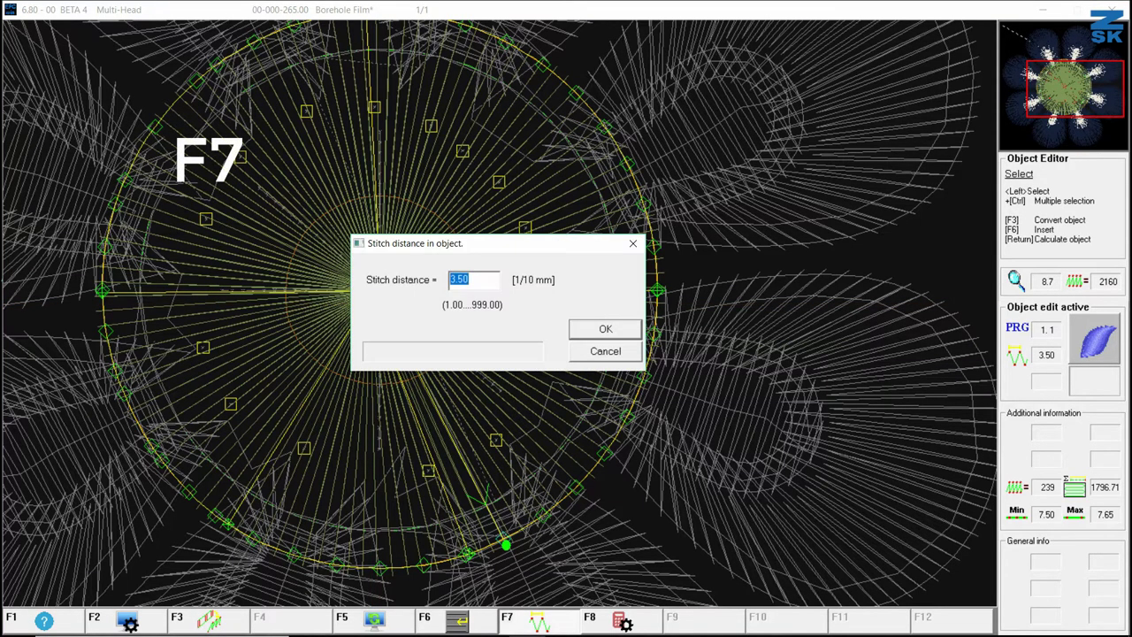
pyautogui.write('15')
pyautogui.press('Return')
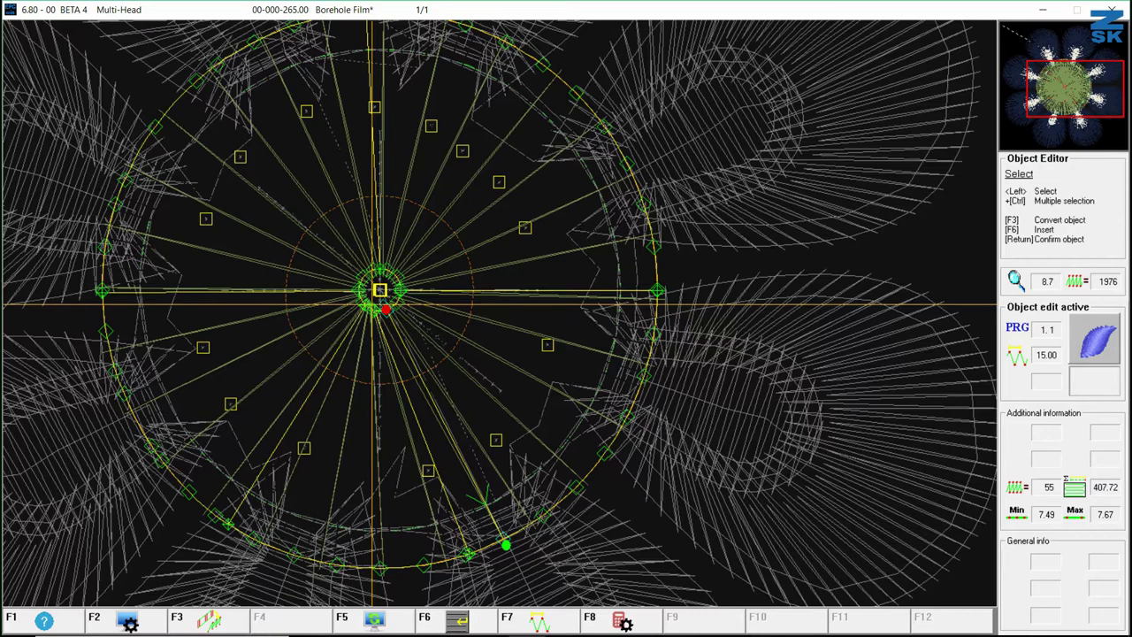
# - Confirm the edited radial satin object and examine its first stitches one by one in the main editor
pyautogui.press('Return')
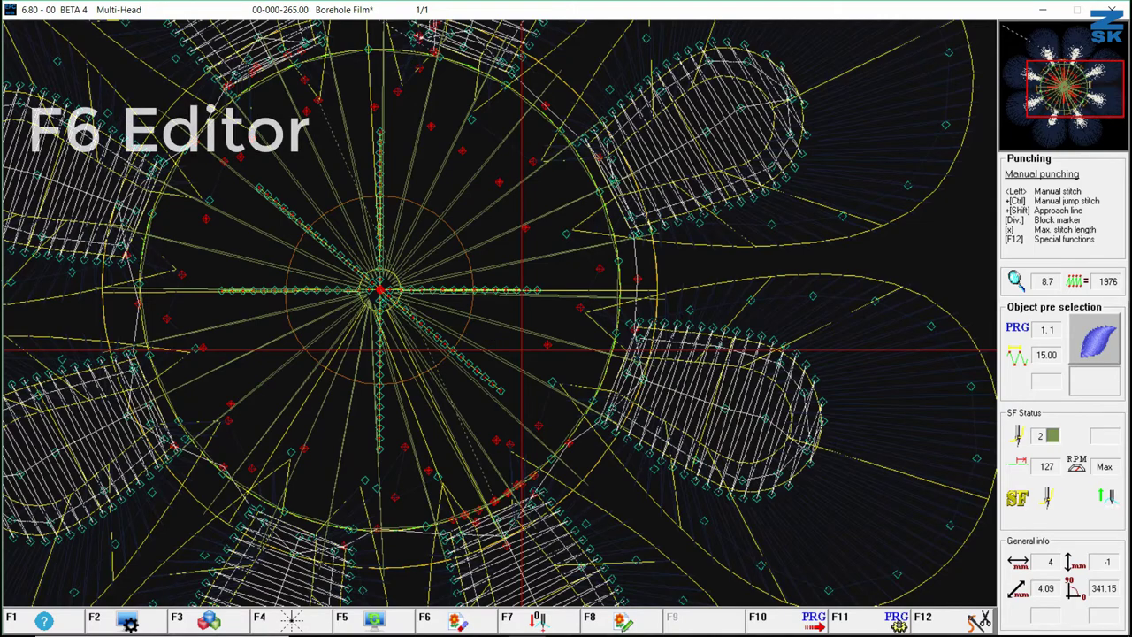
pyautogui.press('F6')
pyautogui.scroll(4, 483, 491)
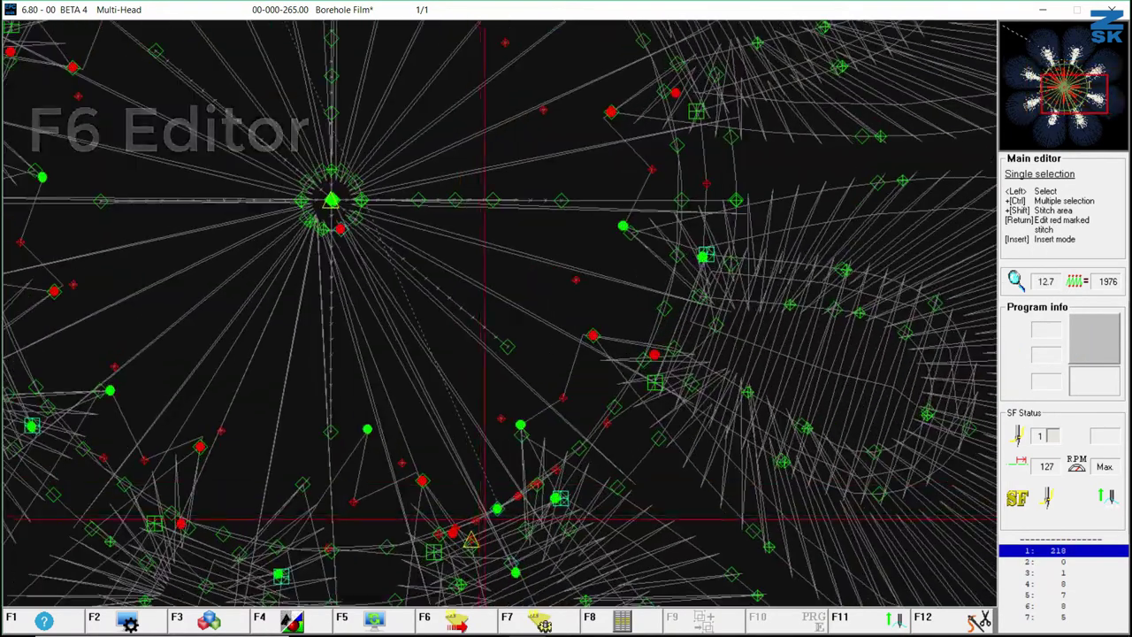
pyautogui.click(519, 571)
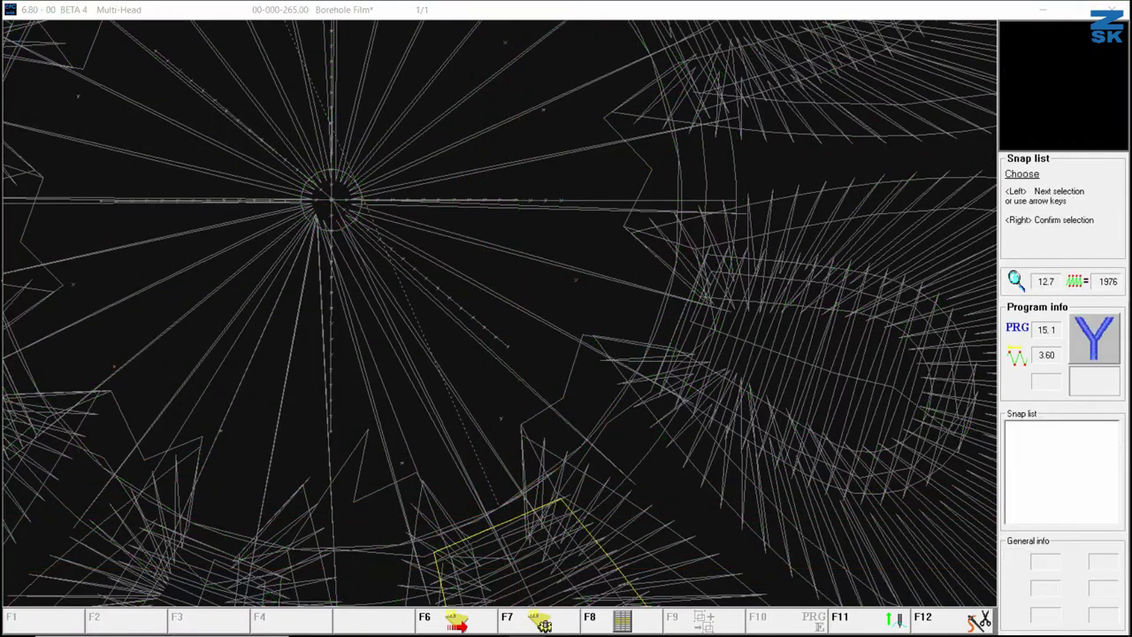
pyautogui.rightClick(519, 571)
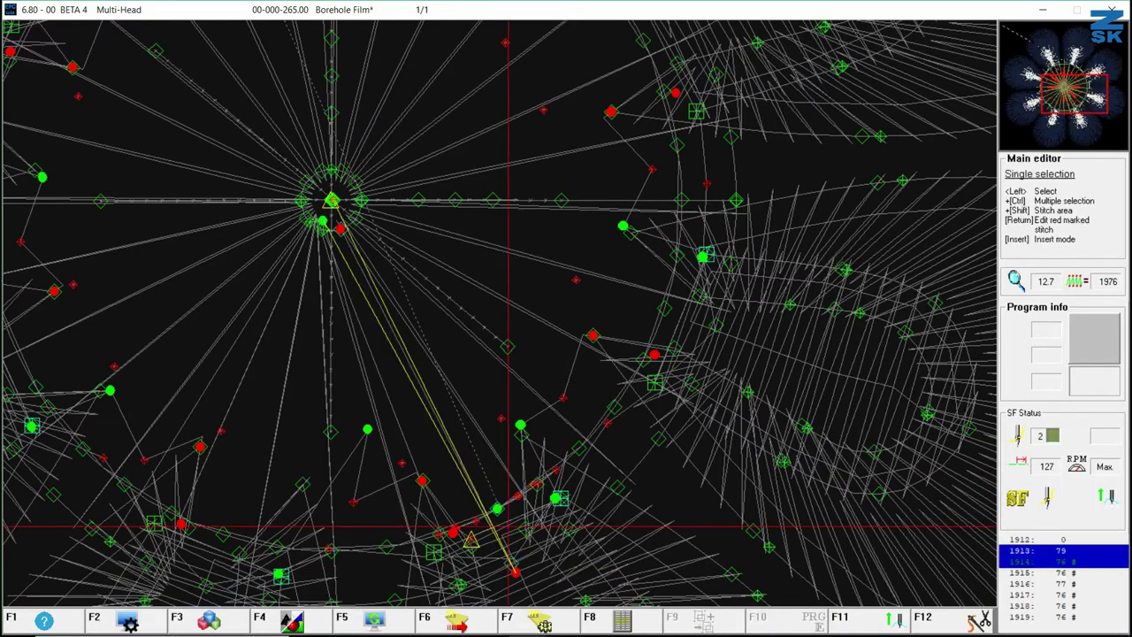
pyautogui.press('Right')
pyautogui.scroll(-2, 473, 483)
pyautogui.press('Right')
pyautogui.press('Right')
pyautogui.press('Right')
pyautogui.press('Right')
pyautogui.press('Right')
pyautogui.press('Right')
pyautogui.press('Right')
pyautogui.press('Right')
pyautogui.press('Right')
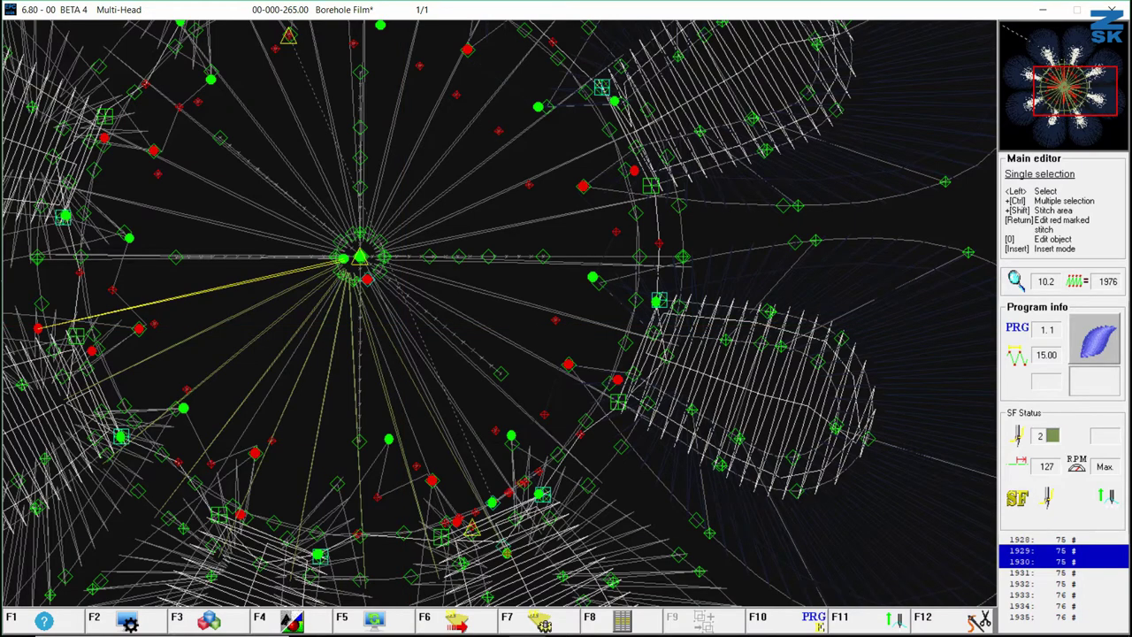
# - Reopen the radial satin object in the object editor and recalculate it
pyautogui.press('F6')
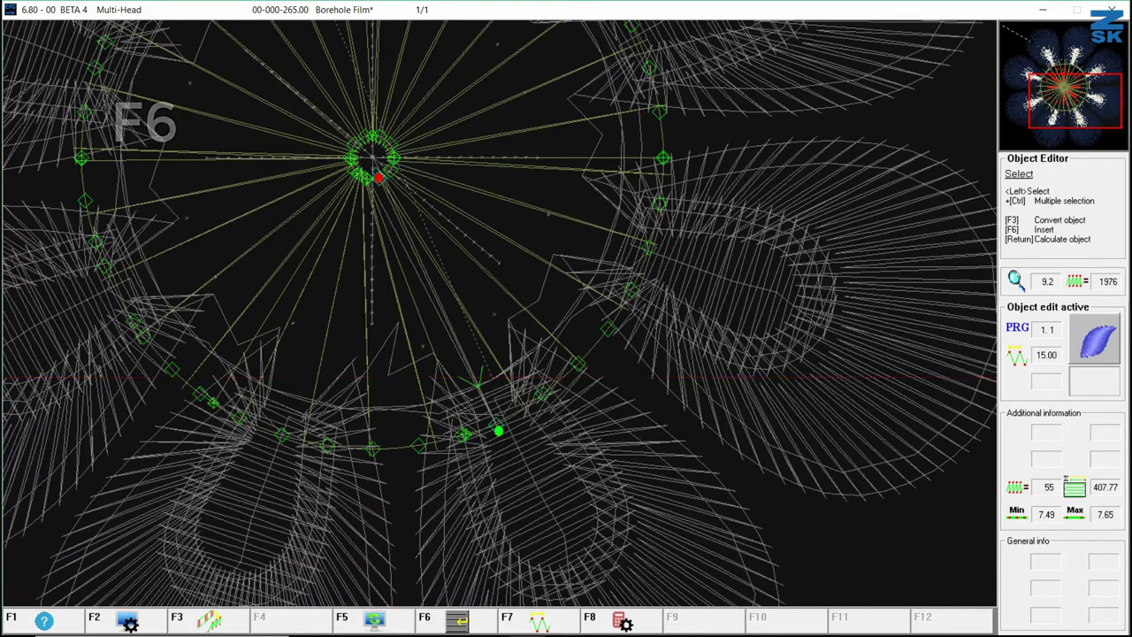
pyautogui.press('Return')
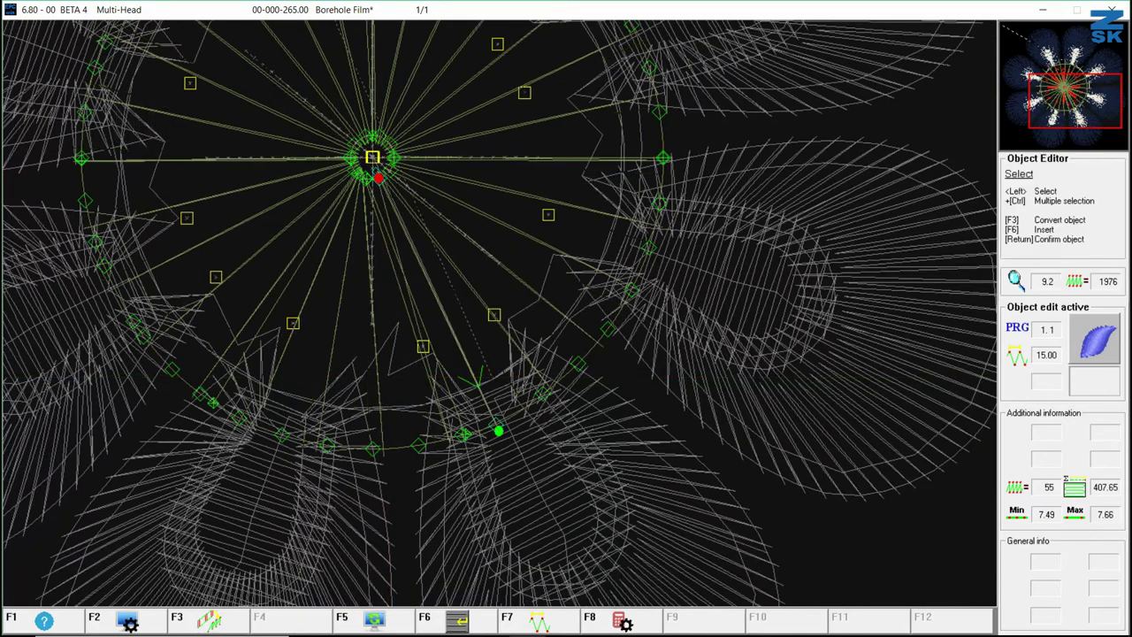
pyautogui.press('Escape')
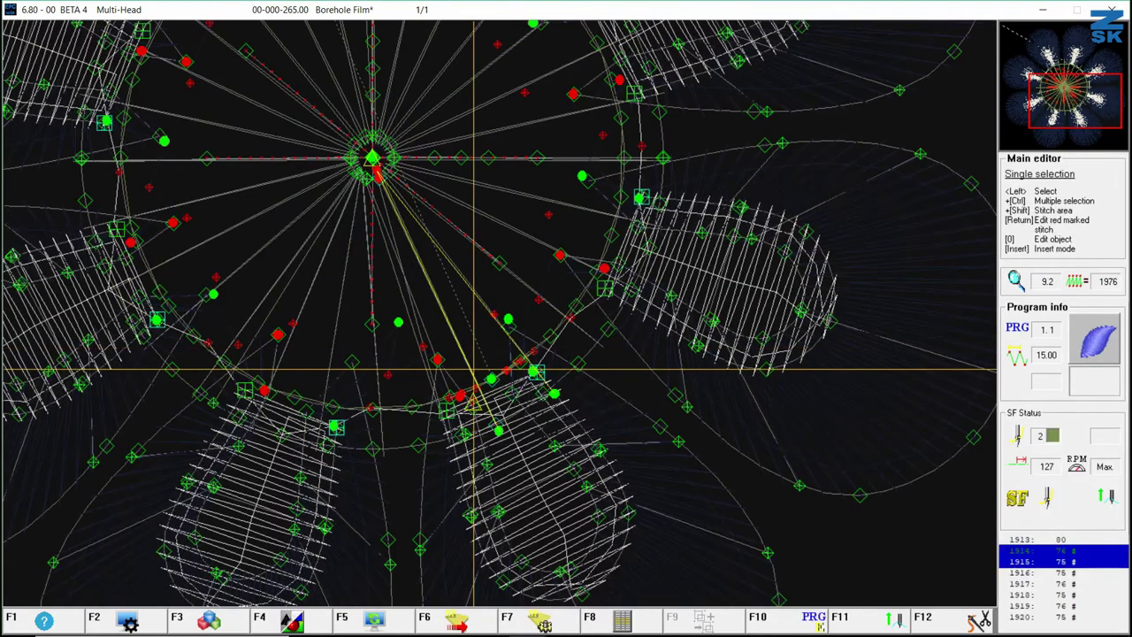
# - Examine the recalculated satin object's stitch sequence around the flower centre, stitch by stitch
pyautogui.press('Right')
pyautogui.press('Right')
pyautogui.press('Right')
pyautogui.press('Right')
pyautogui.press('Right')
pyautogui.press('Right')
pyautogui.press('Right')
pyautogui.press('Right')
pyautogui.press('Right')
pyautogui.press('Right')
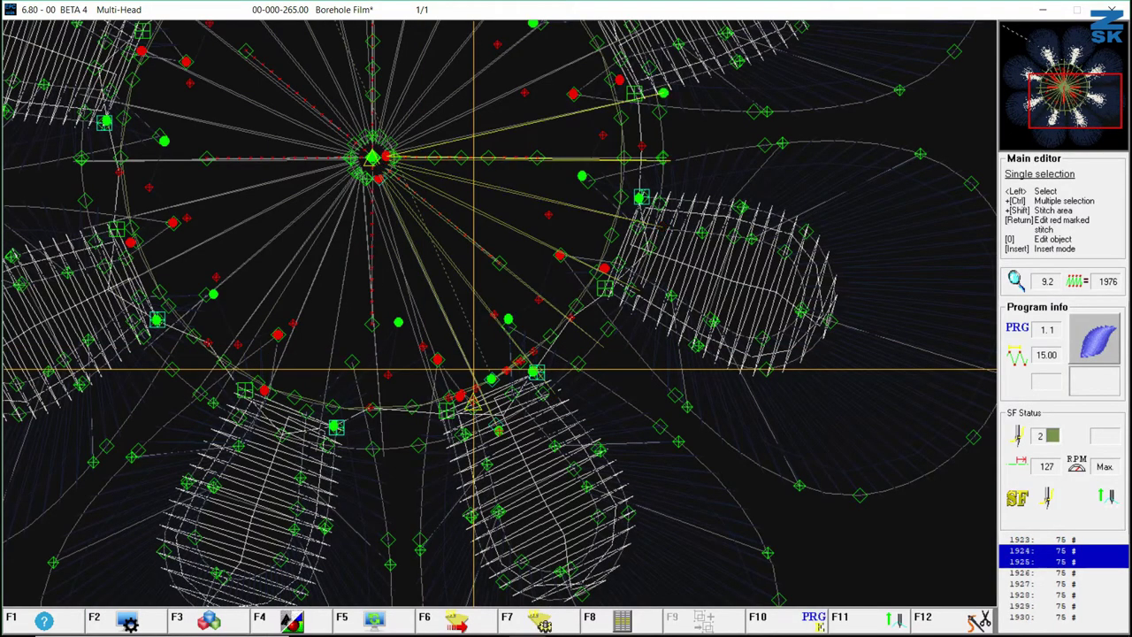
pyautogui.press('Right')
pyautogui.press('Right')
pyautogui.press('Right')
pyautogui.press('Right')
pyautogui.press('Right')
pyautogui.press('Right')
pyautogui.press('Right')
pyautogui.press('Right')
pyautogui.press('Right')
pyautogui.press('Right')
pyautogui.press('Right')
pyautogui.press('Right')
pyautogui.press('Right')
pyautogui.press('Right')
pyautogui.press('Right')
pyautogui.press('Right')
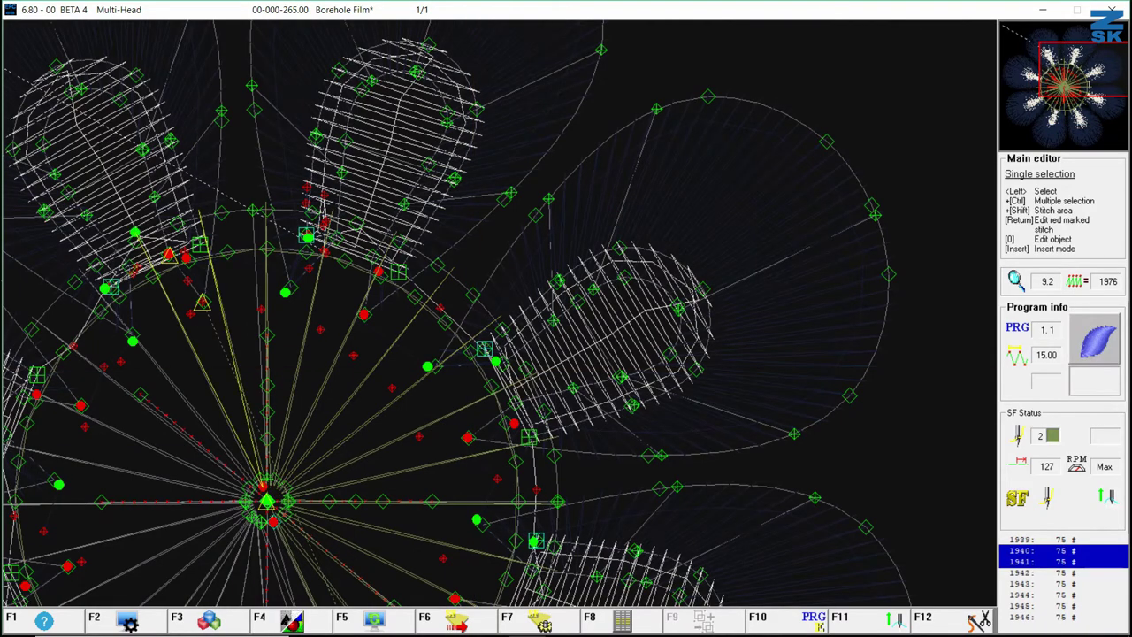
pyautogui.press('Right')
pyautogui.press('Right')
pyautogui.press('Right')
pyautogui.press('Right')
pyautogui.press('Right')
pyautogui.press('Right')
pyautogui.press('Right')
pyautogui.press('Right')
pyautogui.press('Escape')
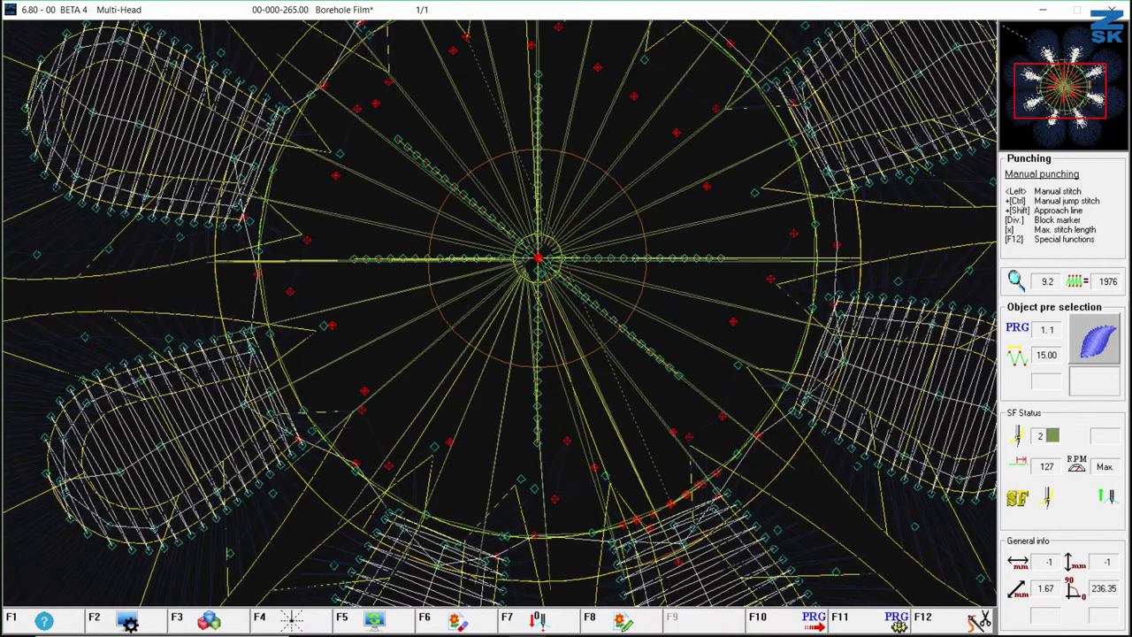
# - Start another satin object with a manual stitch on the large outer circle and integrate that circle as first contour, starting at the lower right
pyautogui.scroll(1, 495, 300)
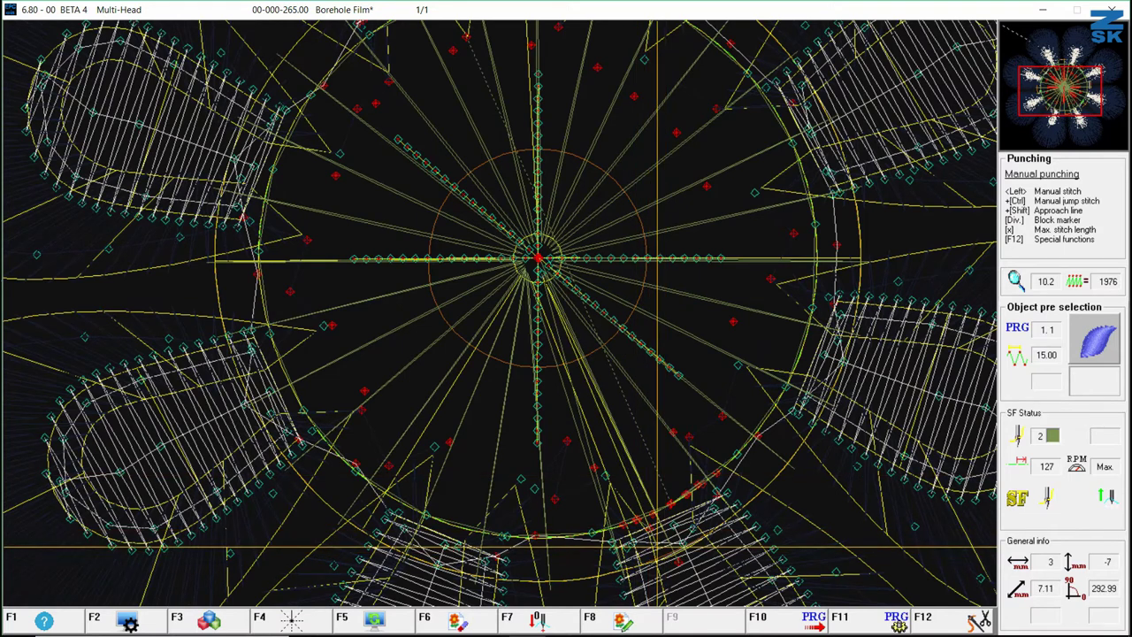
pyautogui.click(675, 559)
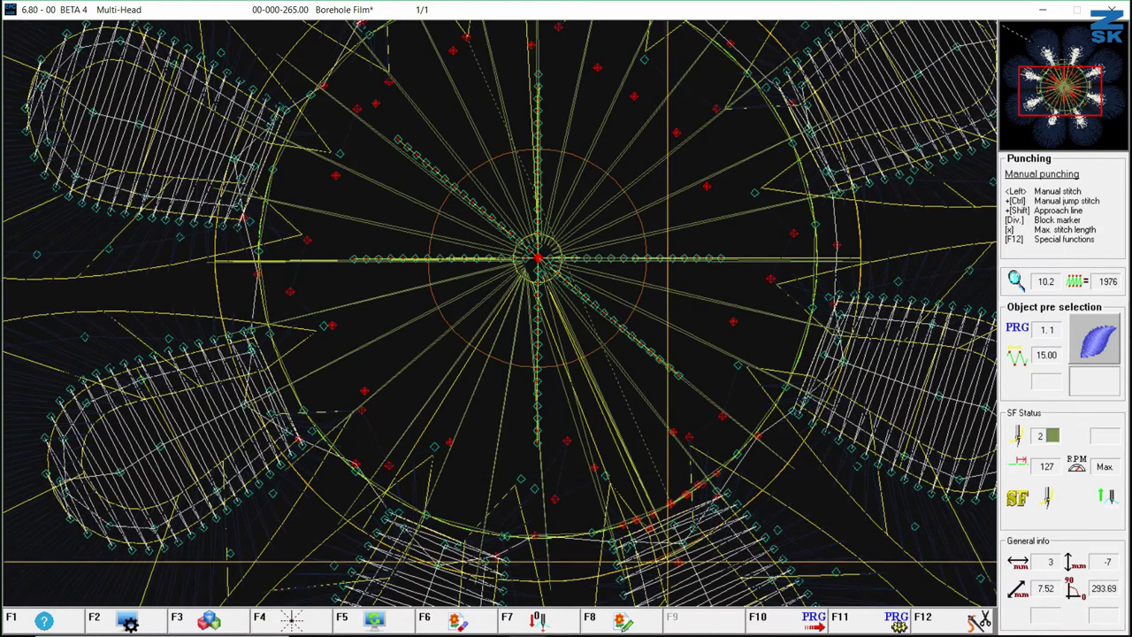
pyautogui.press('Return')
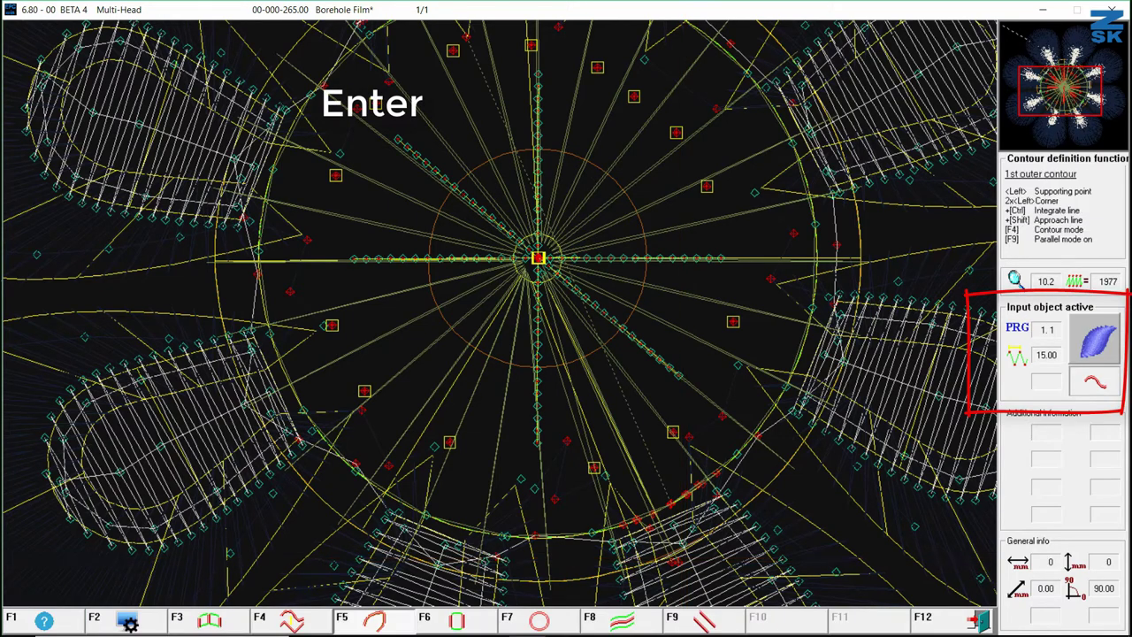
pyautogui.keyDown('ctrl'); pyautogui.click(672, 555); pyautogui.keyUp('ctrl')
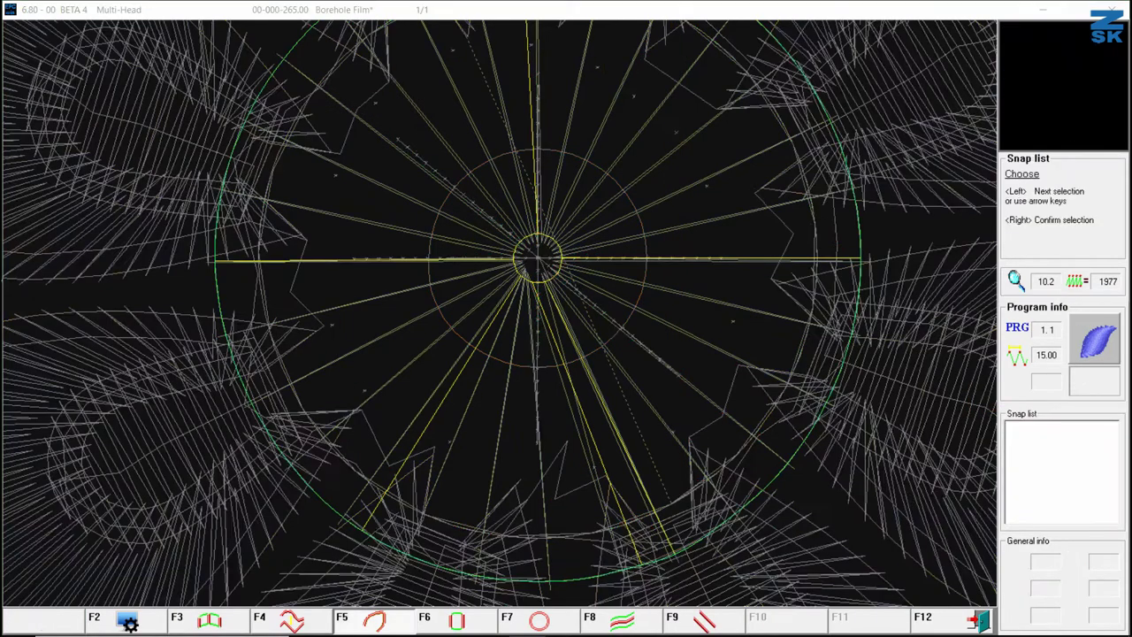
pyautogui.press('Down')
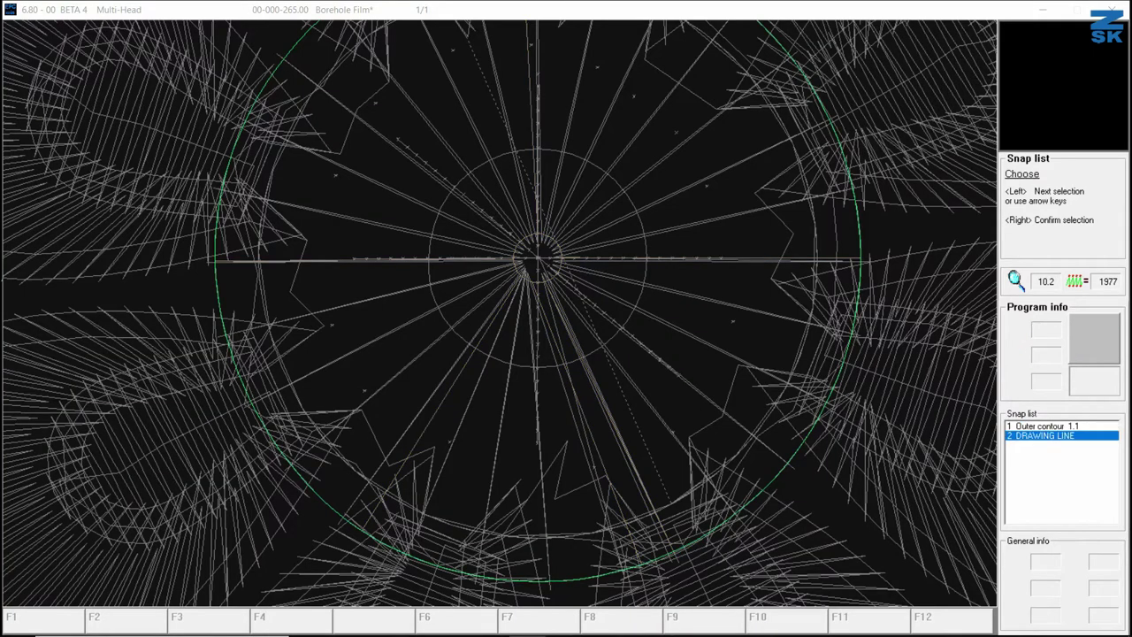
pyautogui.rightClick(670, 531)
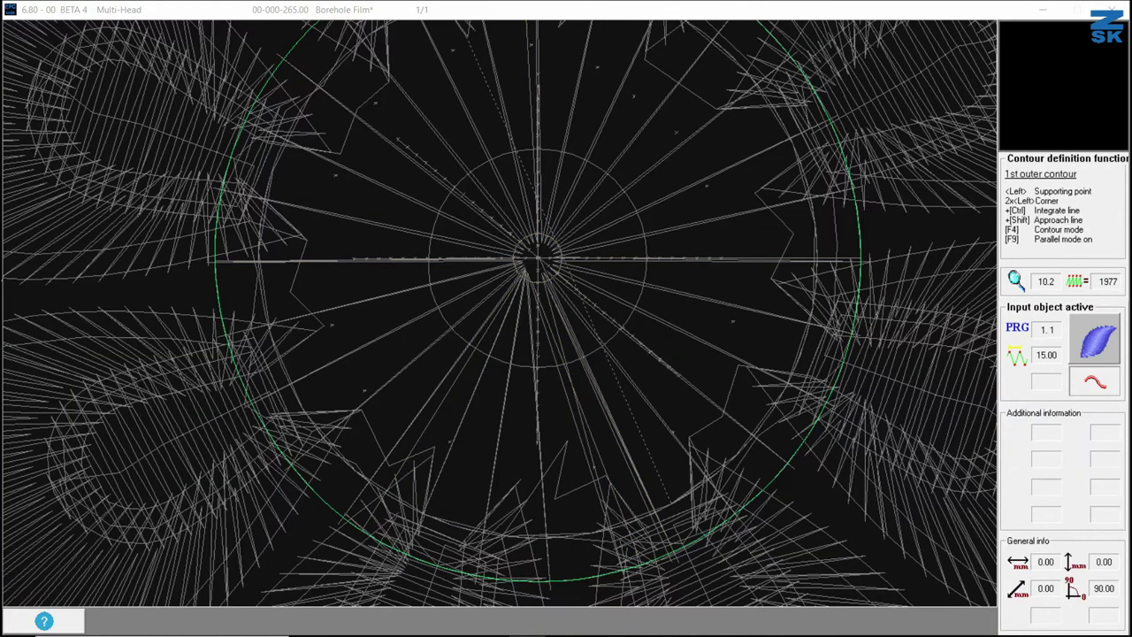
pyautogui.press('Return')
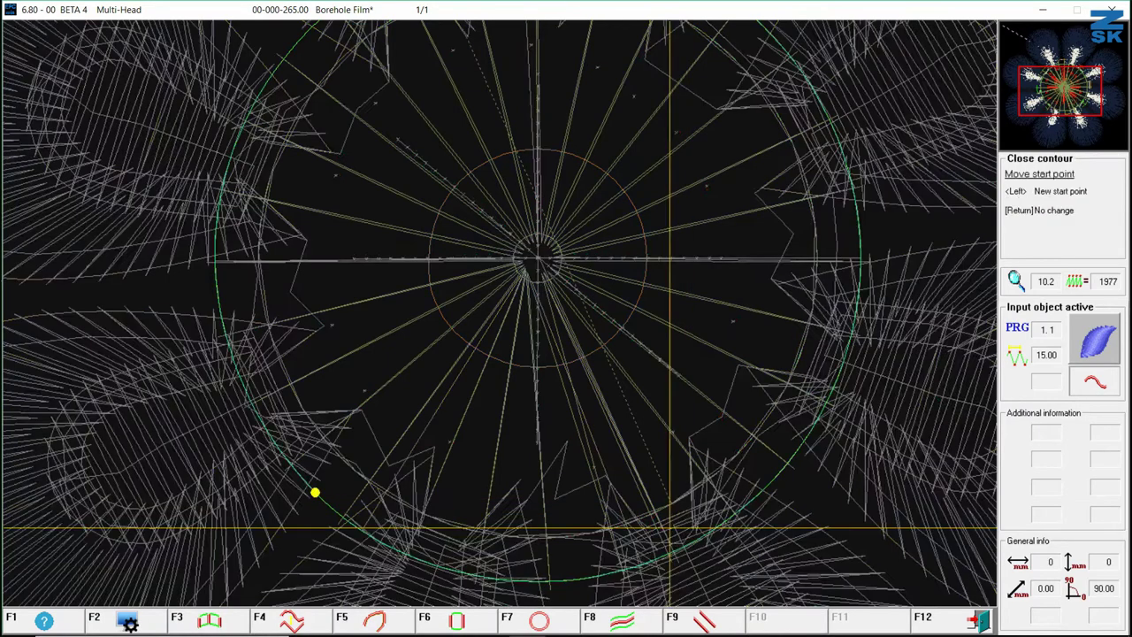
pyautogui.press('Return')
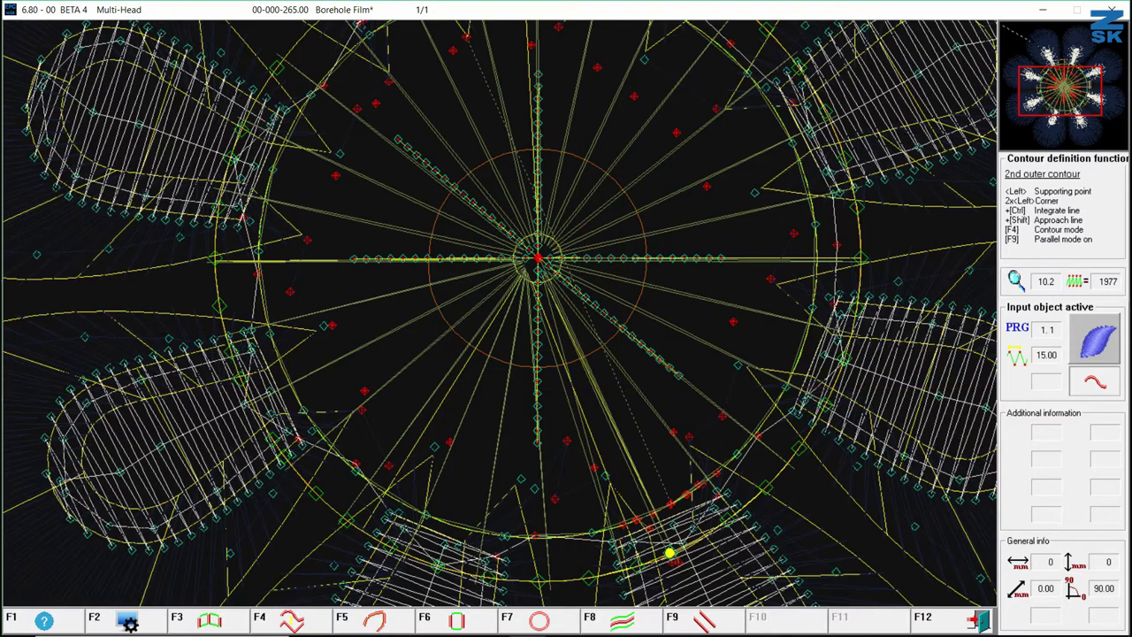
# - Integrate the medium circle around the centre as second contour, with its start point facing the first contour's start
pyautogui.keyDown('ctrl'); pyautogui.click(581, 359); pyautogui.keyUp('ctrl')
pyautogui.press('Return')
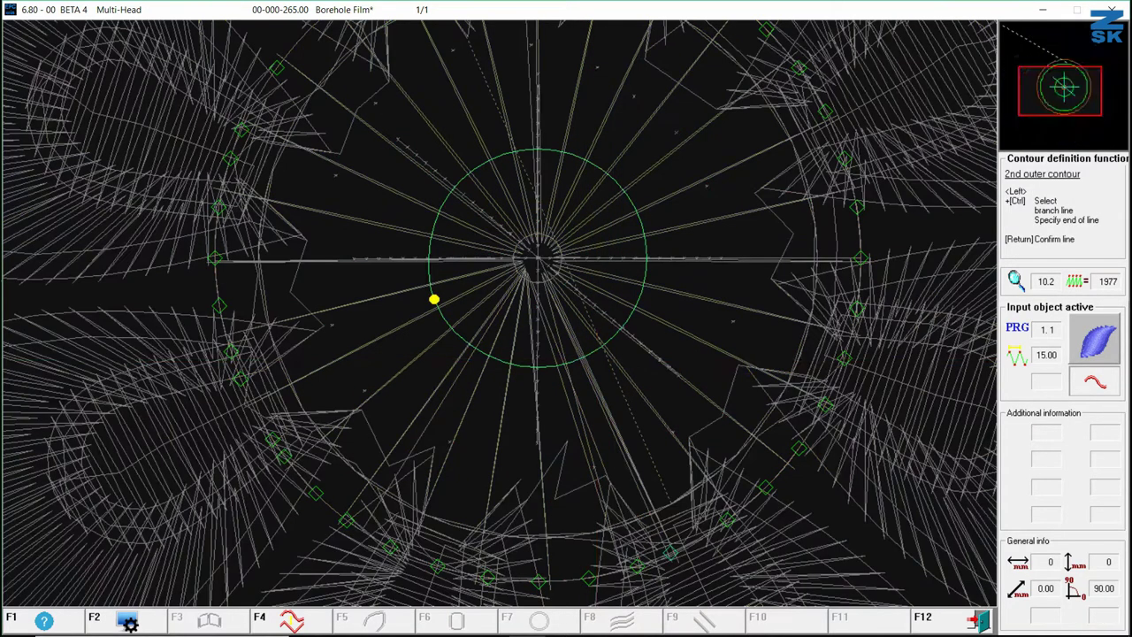
pyautogui.click(581, 358)
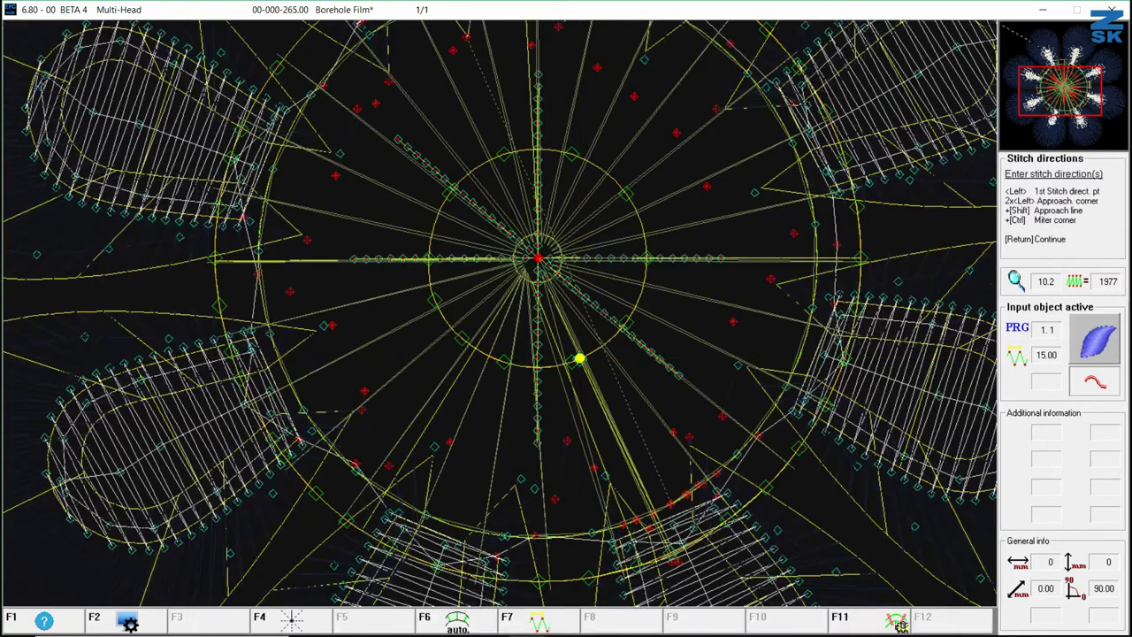
# - Define slanted stitch directions from the medium circle to the outer circle on the right and upper right
pyautogui.scroll(-3, 602, 397)
pyautogui.scroll(2, 608, 373)
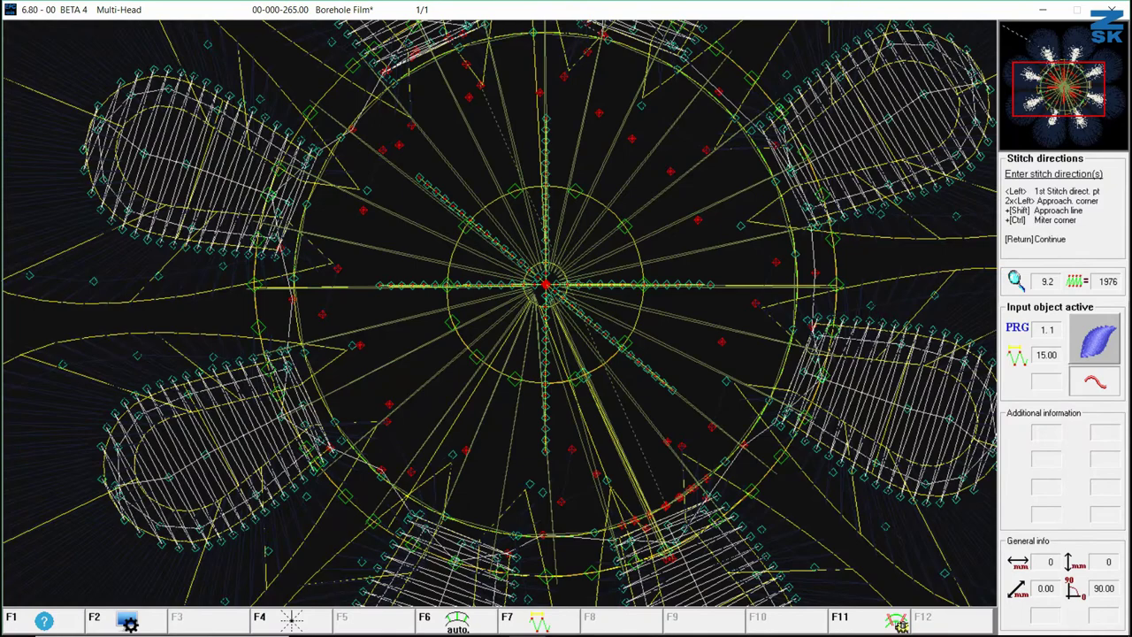
pyautogui.press('Up')
pyautogui.press('Up')
pyautogui.press('Up')
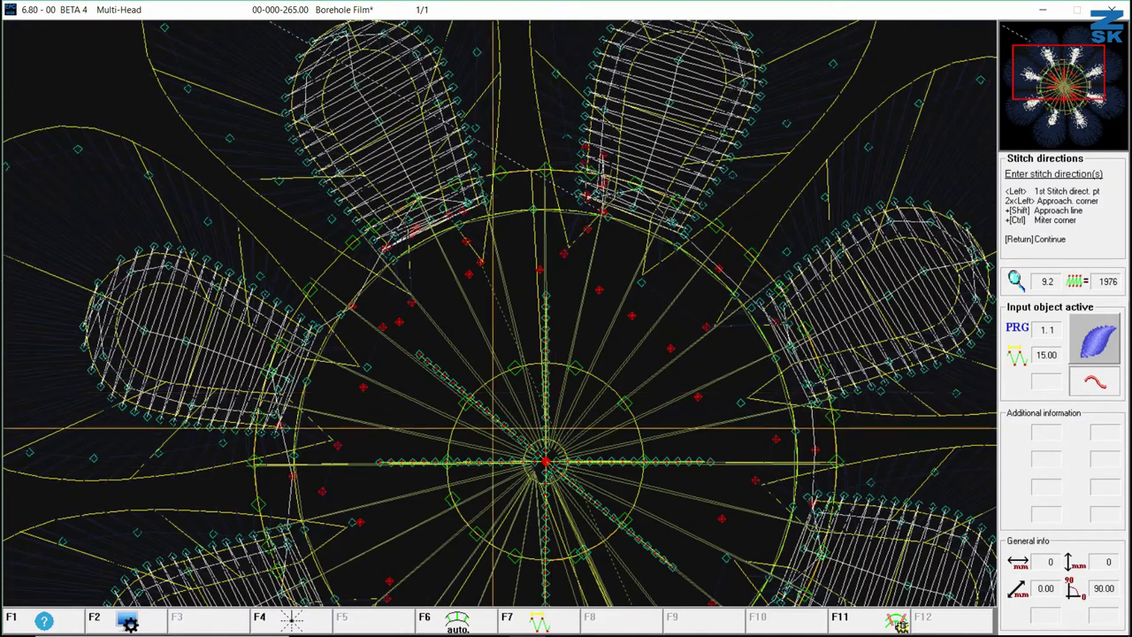
pyautogui.scroll(-3, 587, 423)
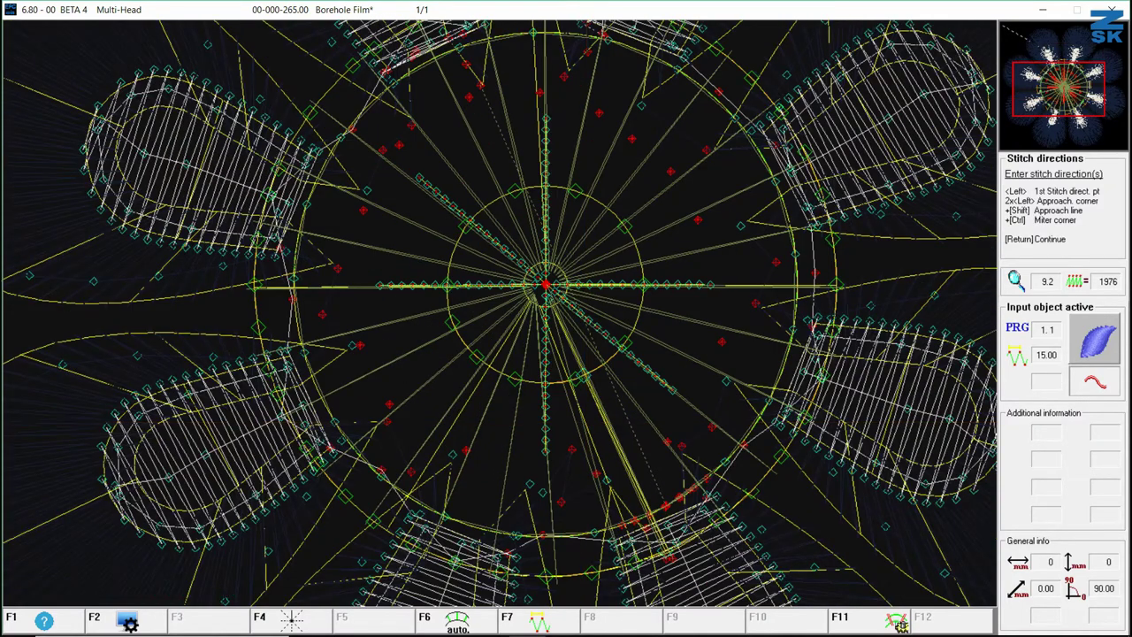
pyautogui.click(546, 285)
pyautogui.click(589, 359)
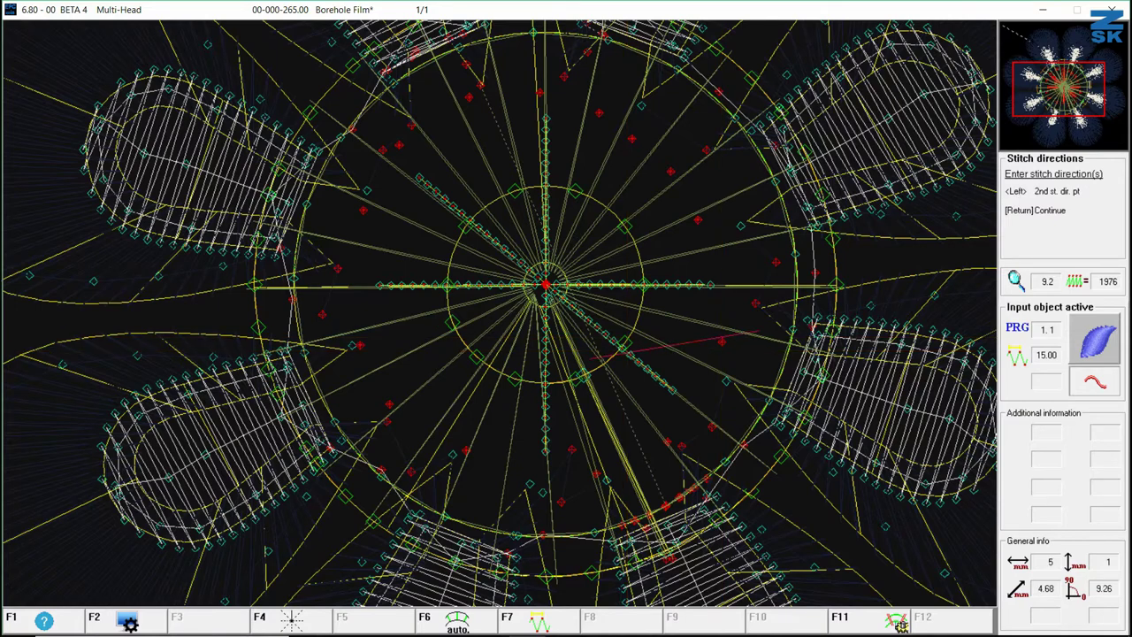
pyautogui.click(856, 295)
pyautogui.click(604, 250)
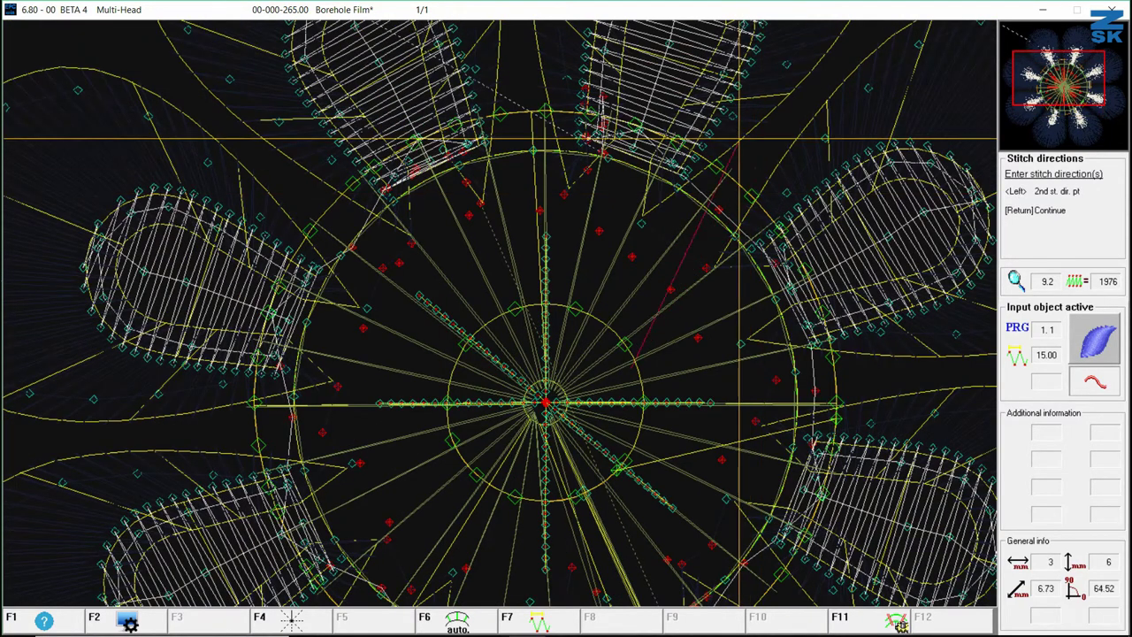
pyautogui.click(725, 172)
# - Define slanted stitch directions between both circles at the upper left, lower left and bottom, and calculate the satin object
pyautogui.click(542, 316)
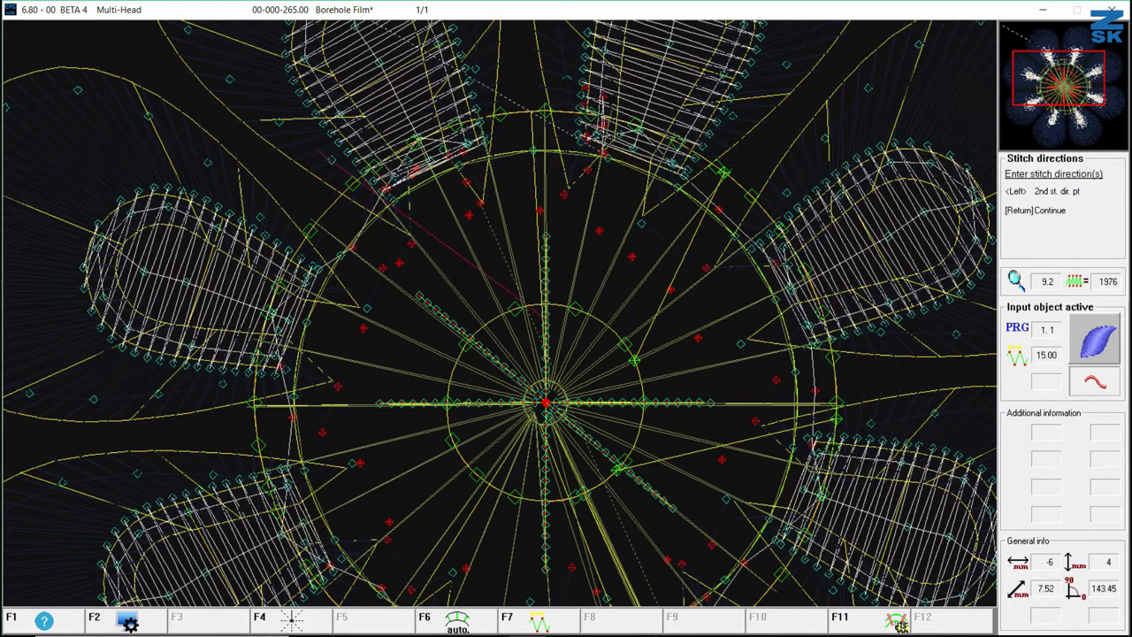
pyautogui.click(369, 168)
pyautogui.click(442, 406)
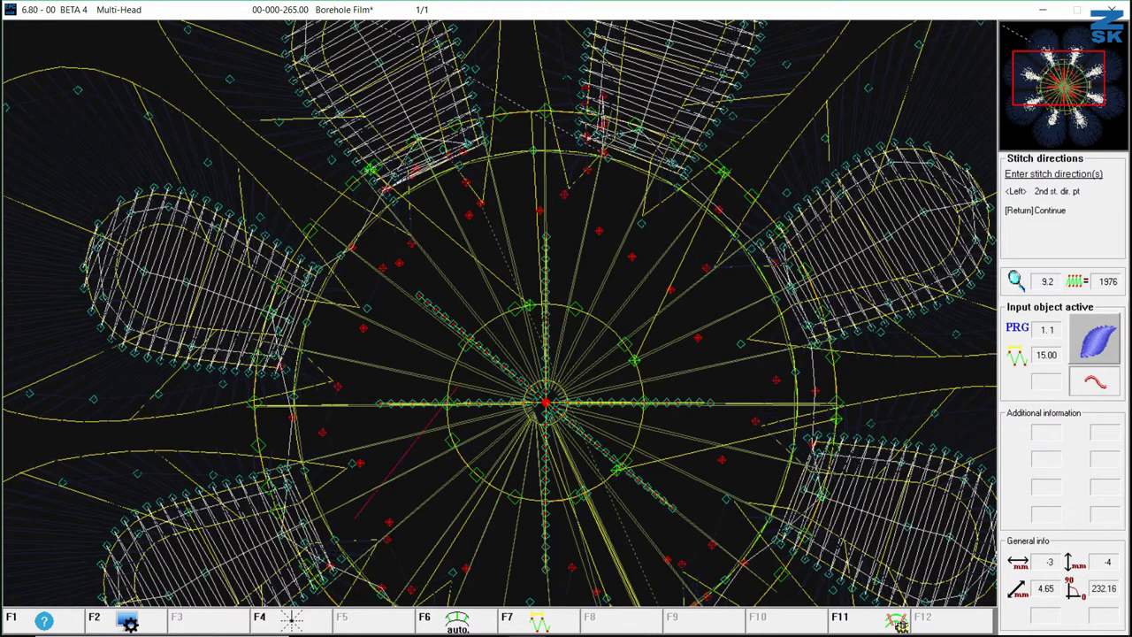
pyautogui.scroll(-3, 330, 409)
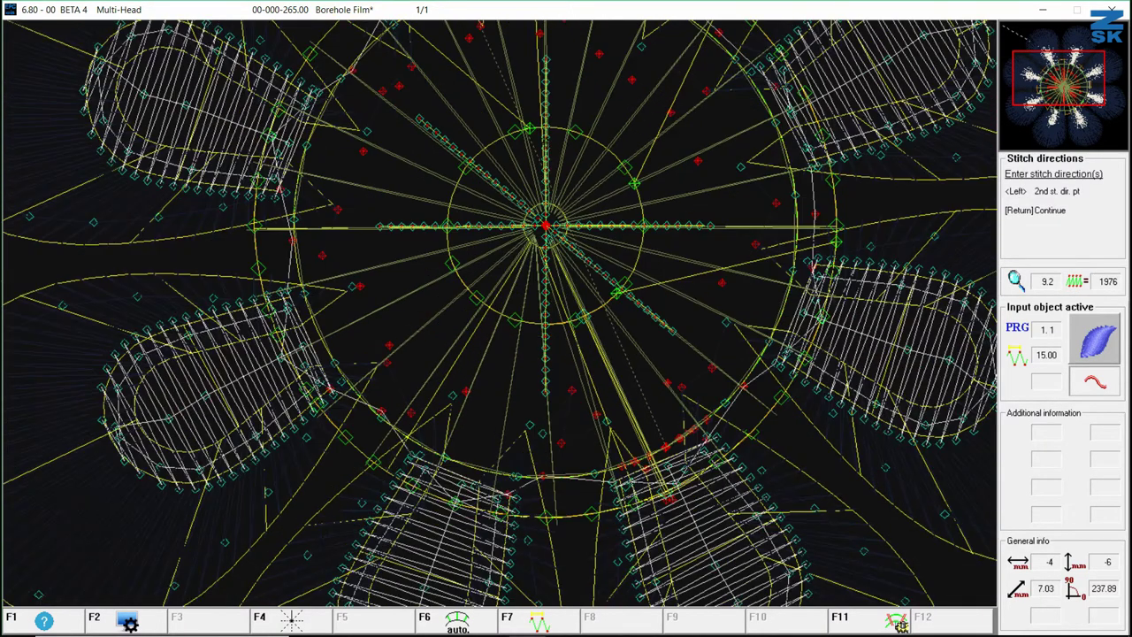
pyautogui.click(328, 486)
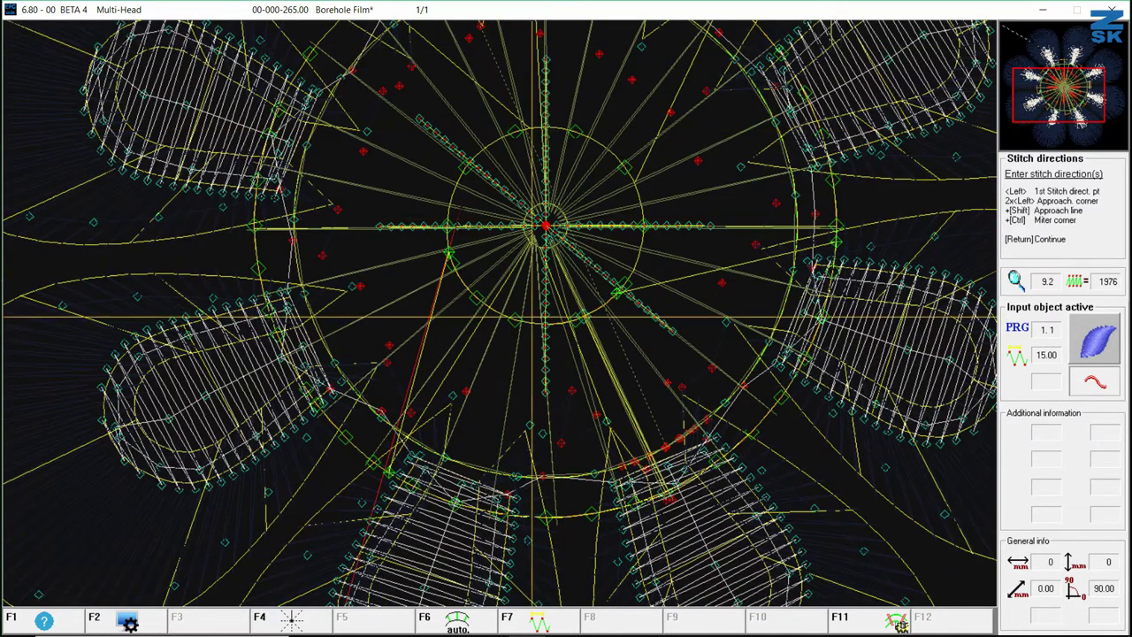
pyautogui.click(522, 315)
pyautogui.click(664, 547)
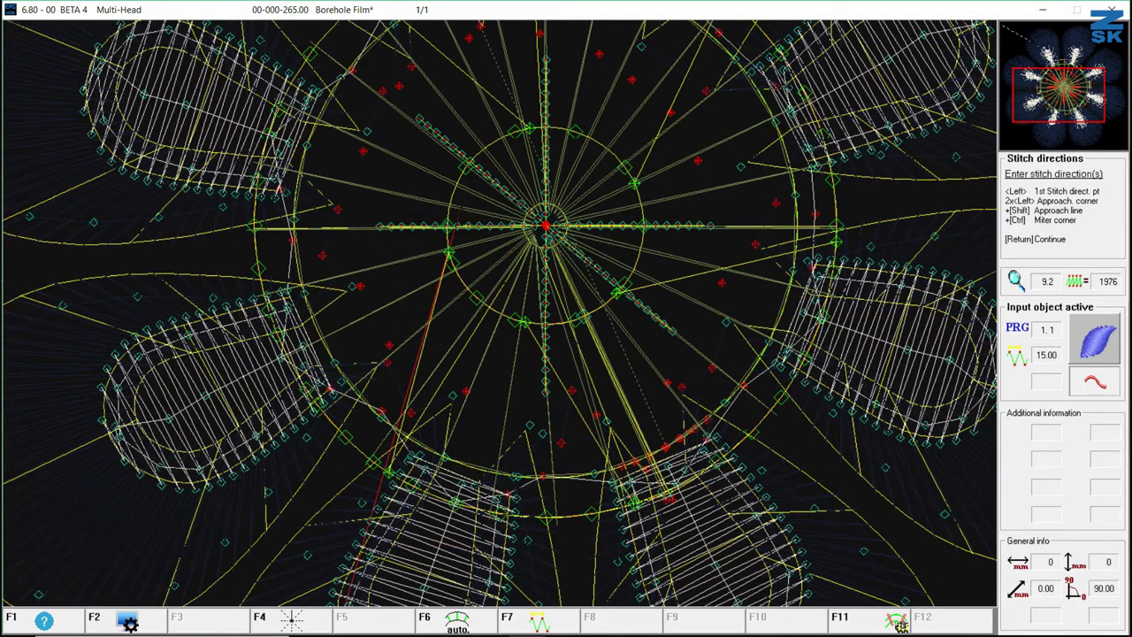
pyautogui.press('Return')
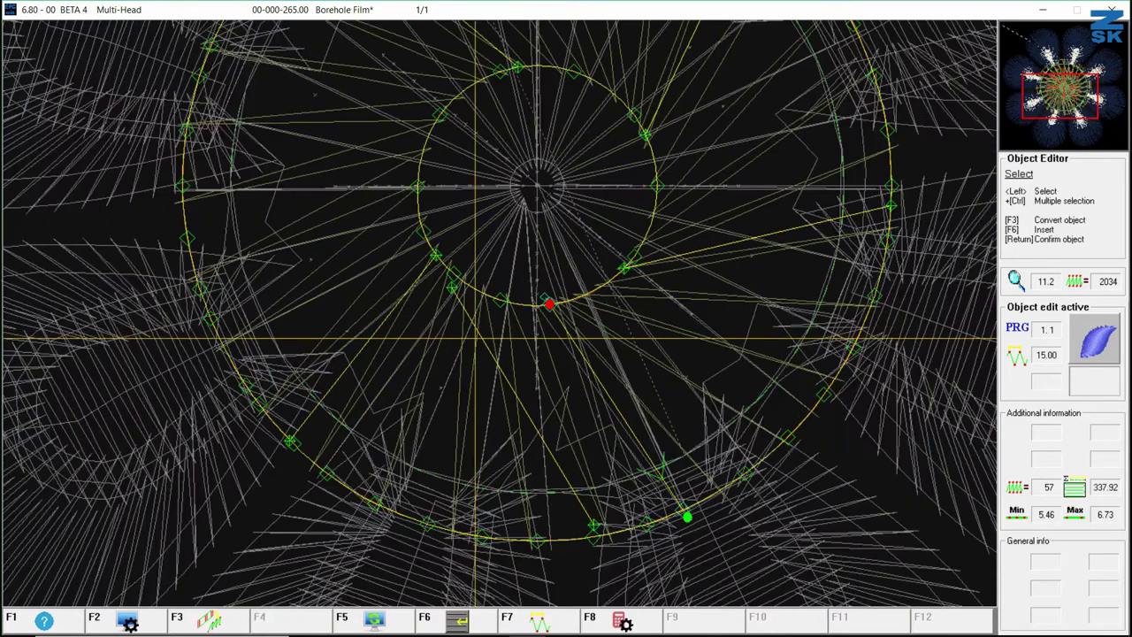
# - Adjust the bottom stitch direction by shifting its inner end right along the medium circle and its outer end left along the outer circle
pyautogui.click(536, 304)
pyautogui.click(492, 291)
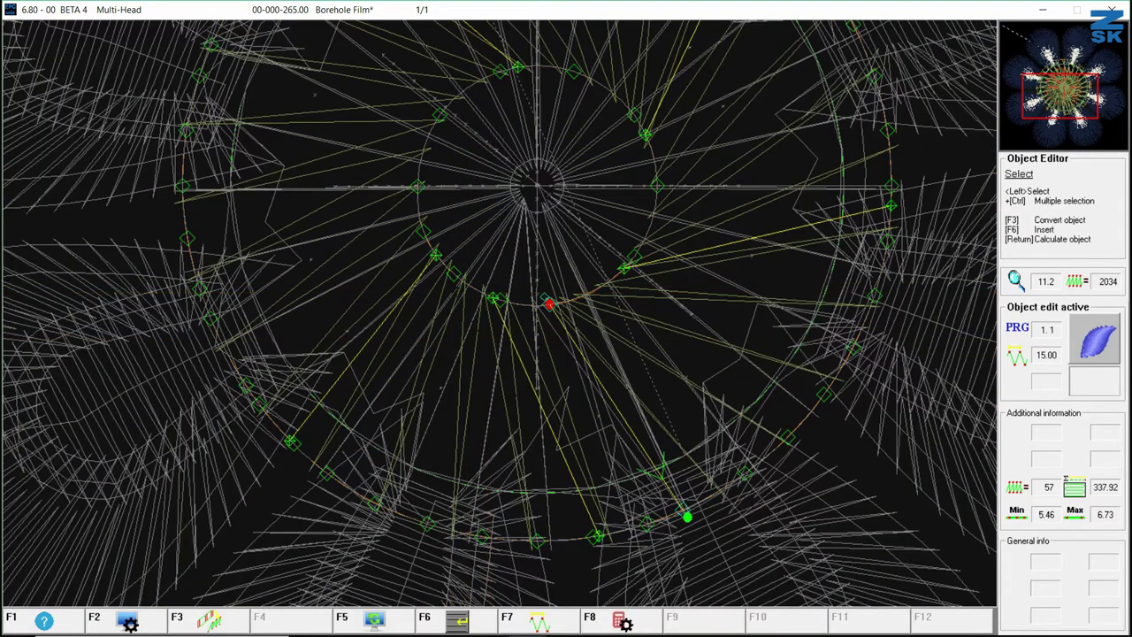
pyautogui.click(600, 533)
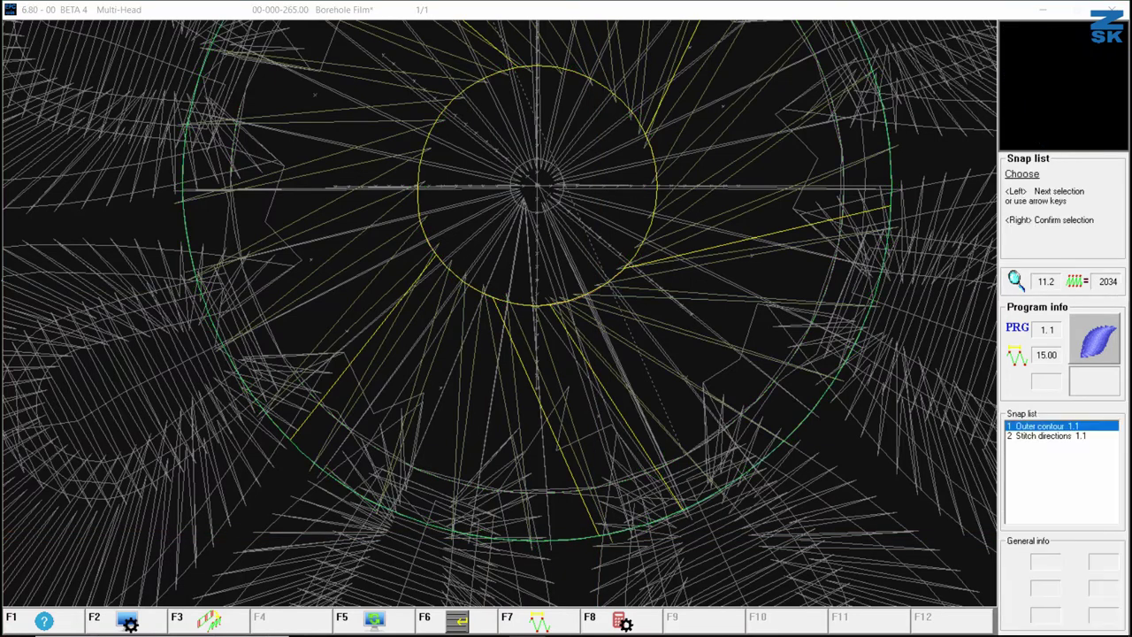
pyautogui.click(600, 532)
pyautogui.rightClick(600, 533)
pyautogui.click(552, 542)
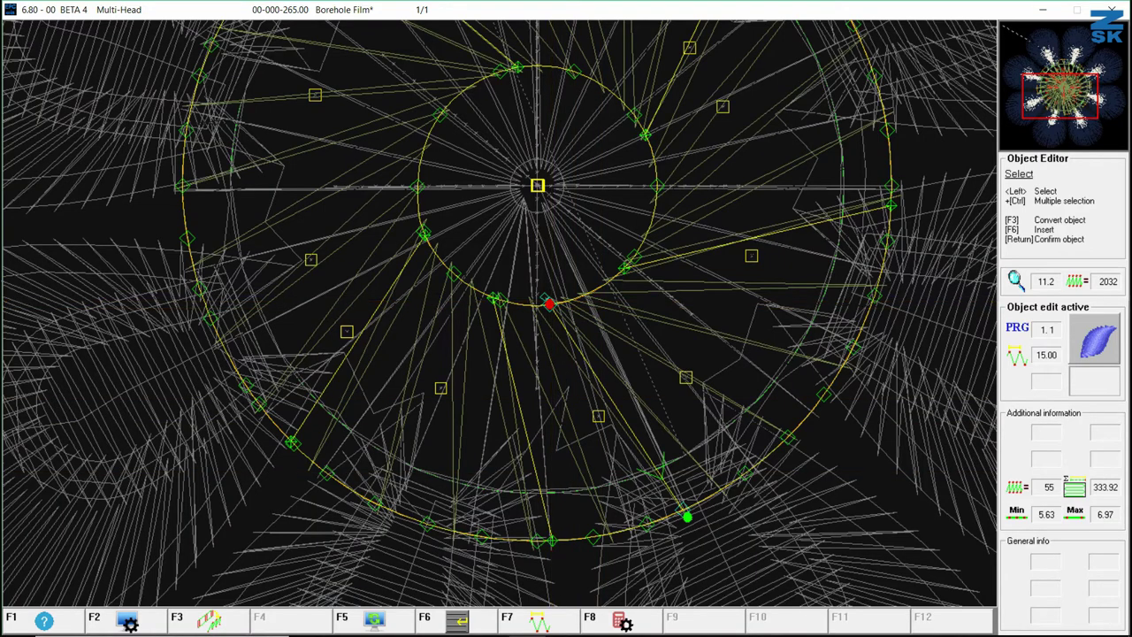
# - Shift the outer end of the lower-right stitch direction slightly right along the outer circle
pyautogui.click(687, 508)
pyautogui.rightClick(687, 508)
pyautogui.click(705, 507)
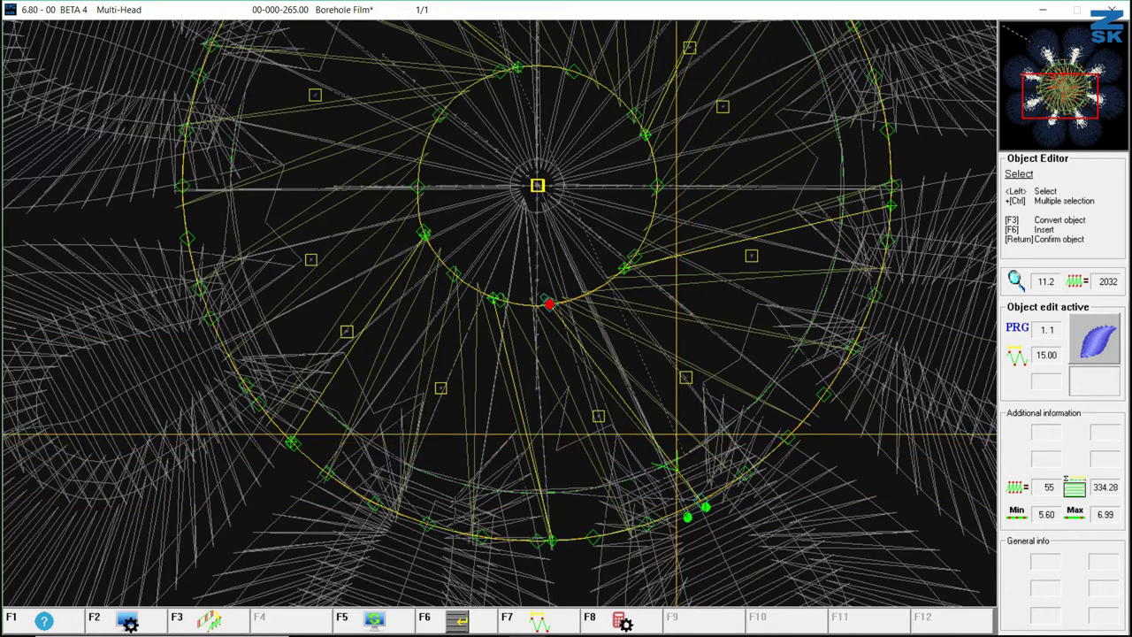
# - Set the slanted satin object's stitch distance to 3.6 tenths of a millimetre and confirm the object
pyautogui.press('F7')
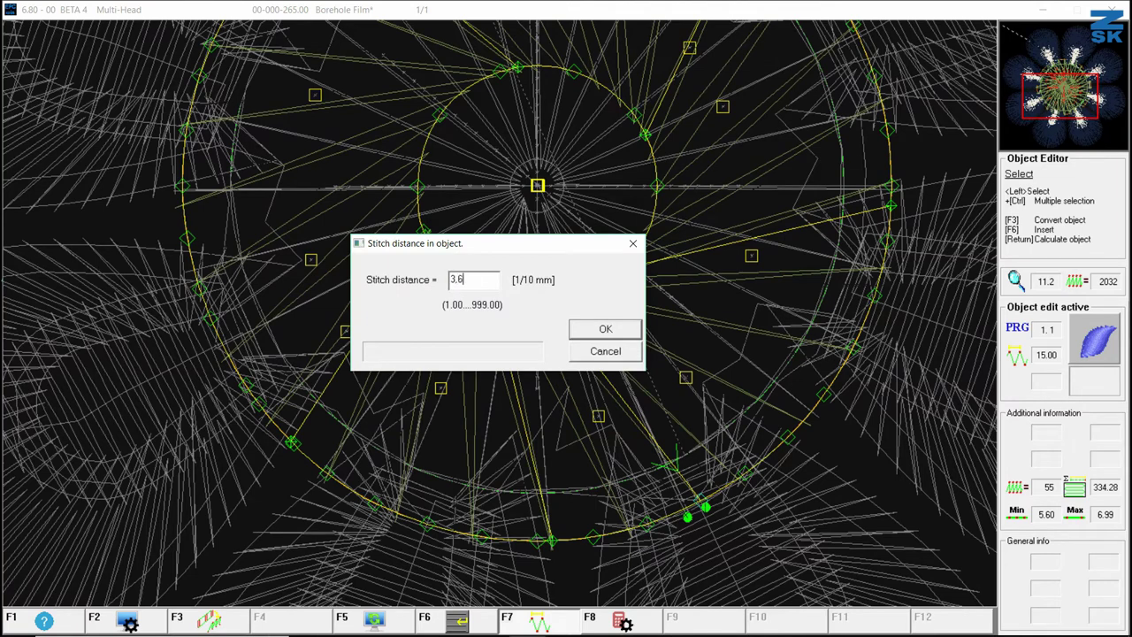
pyautogui.click(634, 332)
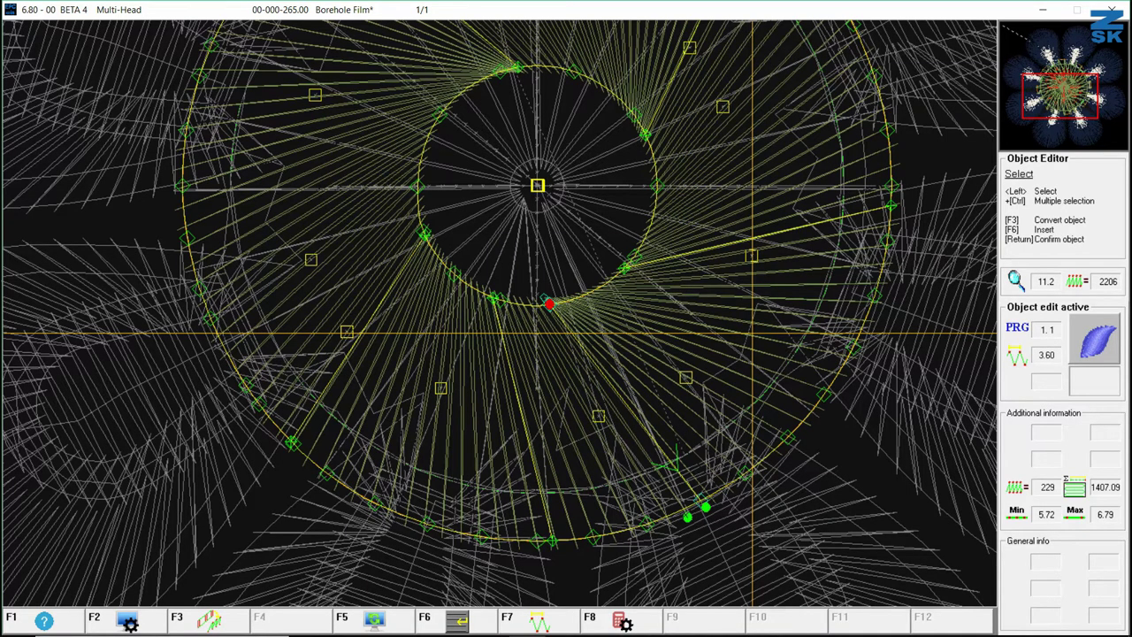
pyautogui.press('Return')
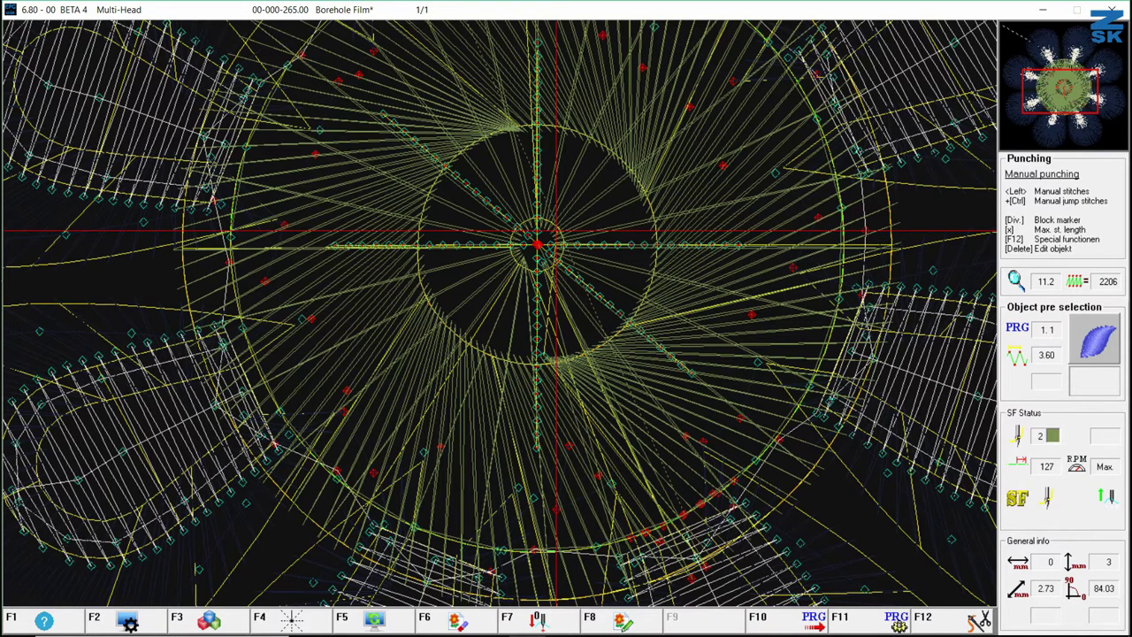
# - Step through the slanted satin object's stitches in the main editor, reopen it in the Object Editor and check its outer contour
pyautogui.press('F6')
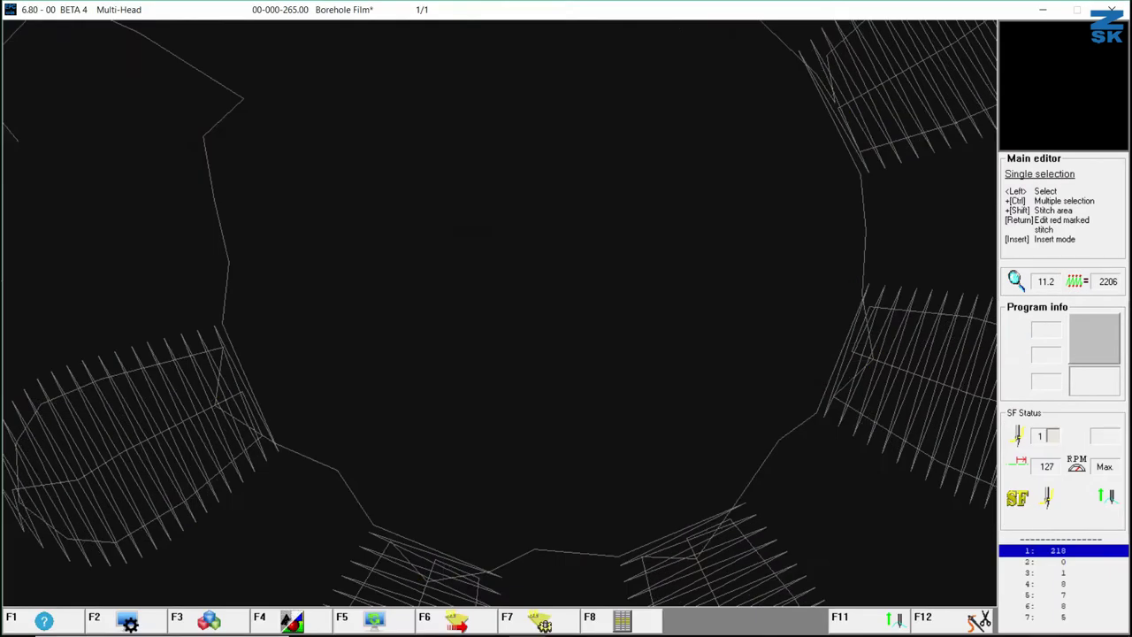
pyautogui.click(528, 356)
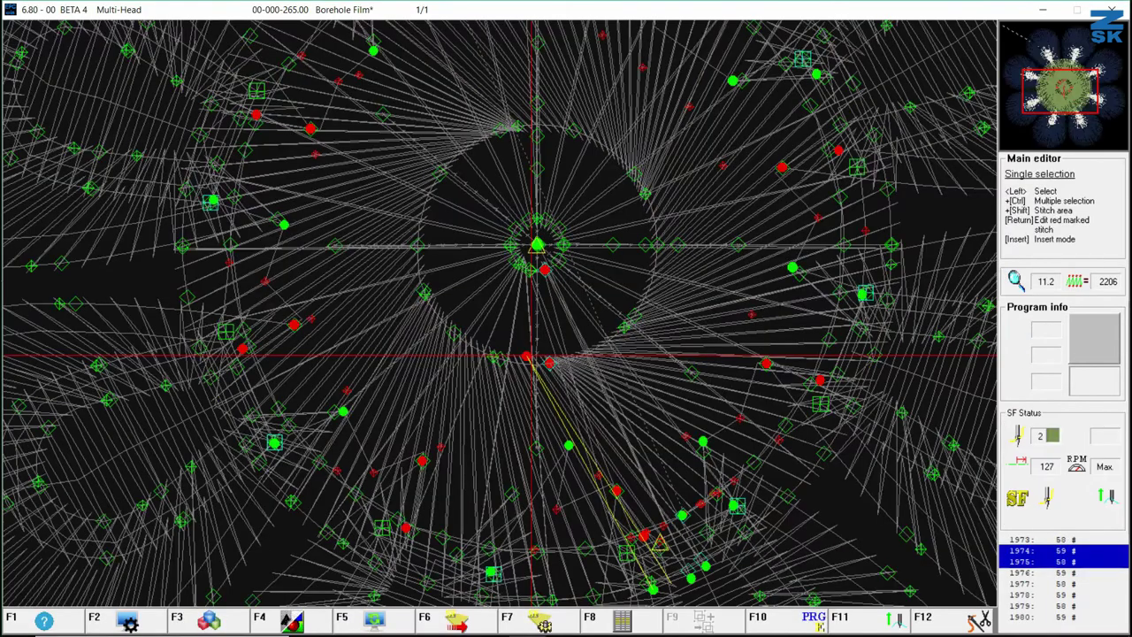
pyautogui.press('Right')
pyautogui.press('Right')
pyautogui.press('Right')
pyautogui.press('Right')
pyautogui.press('Right')
pyautogui.press('Right')
pyautogui.press('Right')
pyautogui.press('Right')
pyautogui.press('Right')
pyautogui.press('Right')
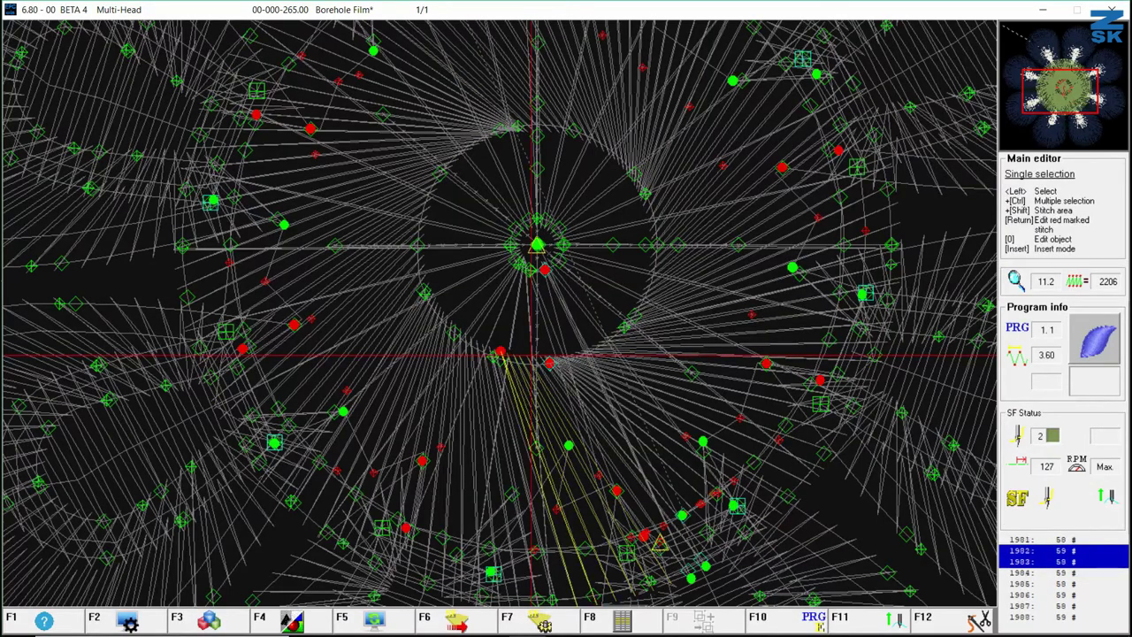
pyautogui.press('Right')
pyautogui.press('Right')
pyautogui.press('Right')
pyautogui.press('Right')
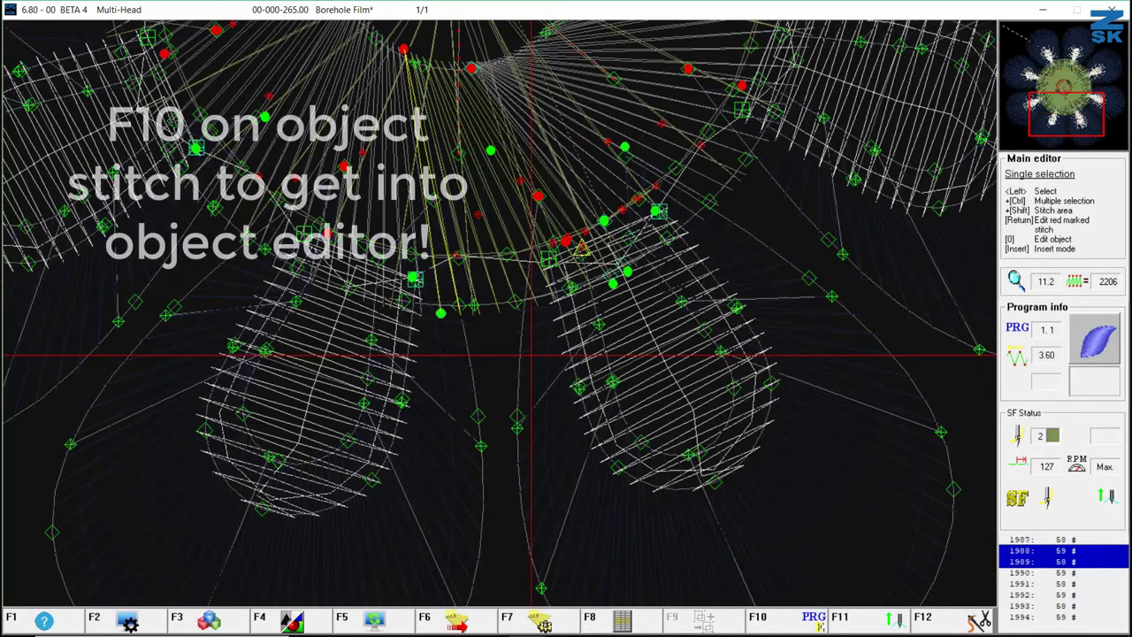
pyautogui.press('F10')
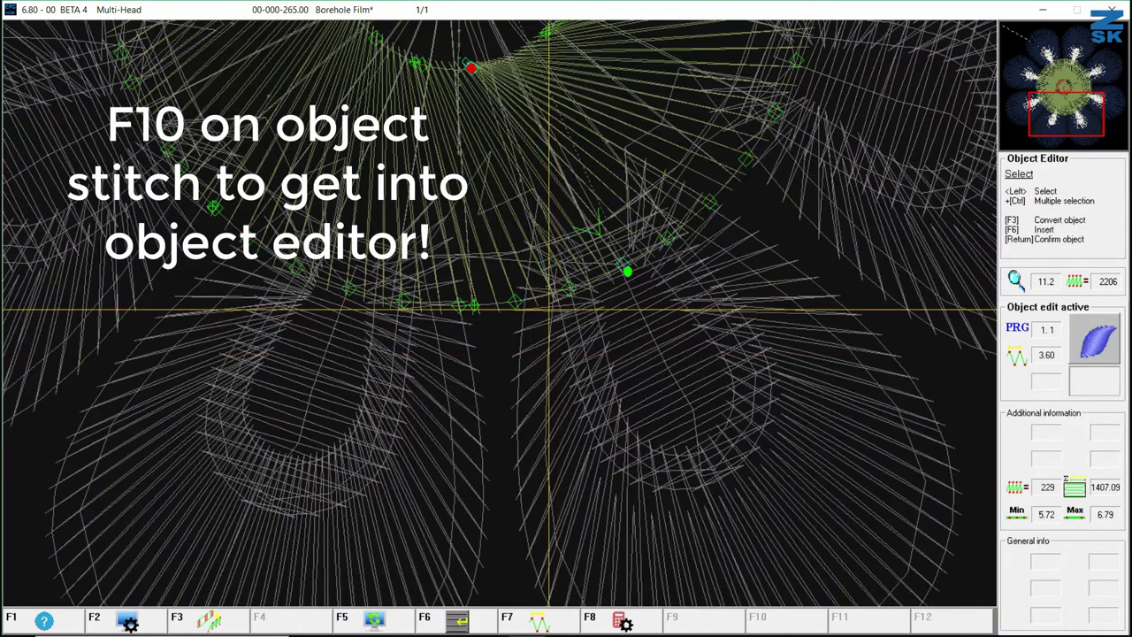
pyautogui.click(492, 304)
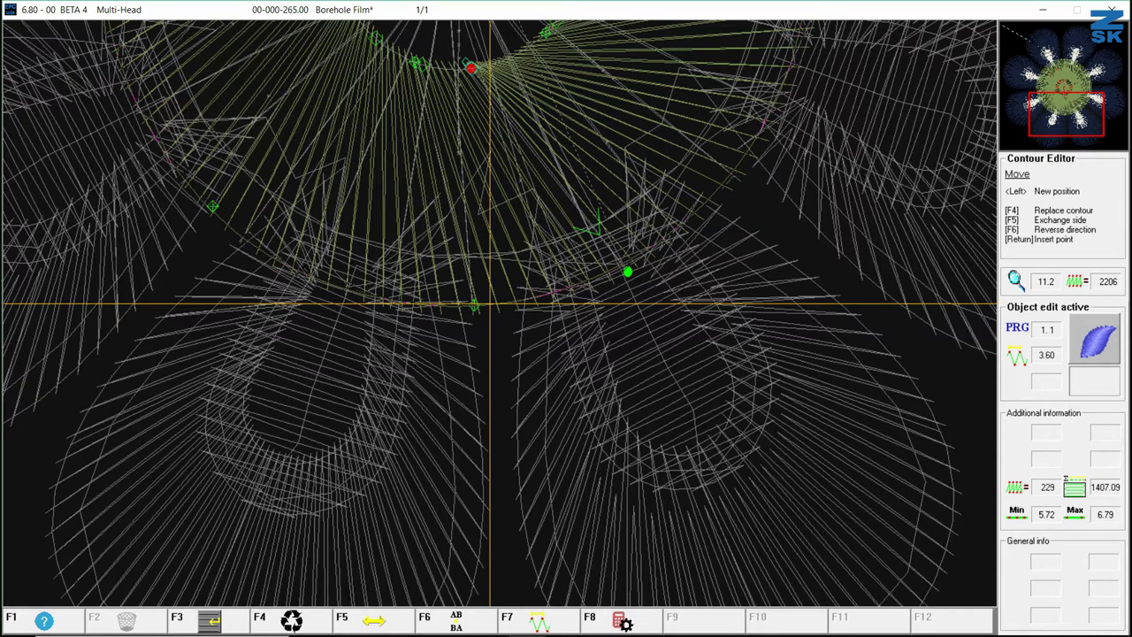
pyautogui.press('Escape')
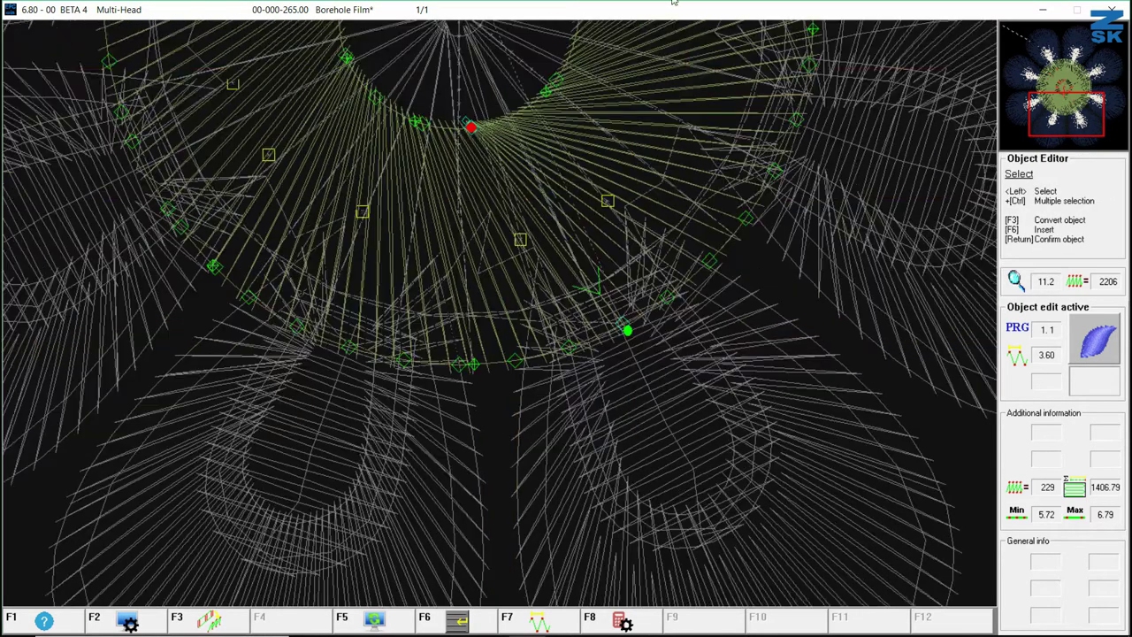
pyautogui.press('Escape')
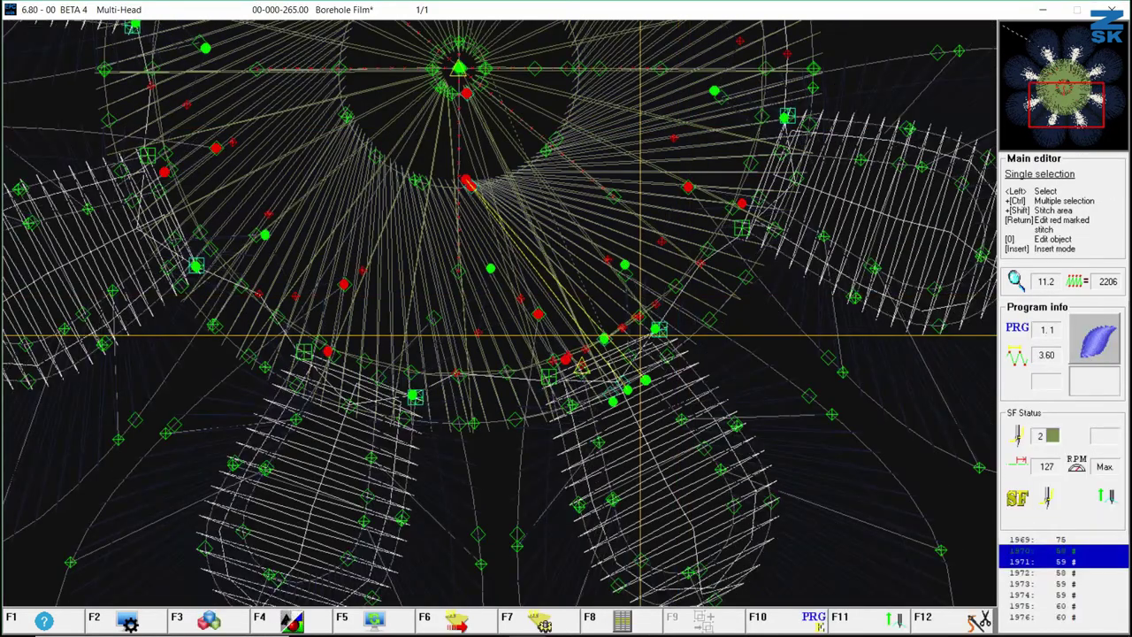
# - Follow the slanted satin object's stitch sequence around the centre and examine the whole flower
pyautogui.press('Right')
pyautogui.press('Right')
pyautogui.press('Right')
pyautogui.press('Right')
pyautogui.press('Right')
pyautogui.press('Right')
pyautogui.press('Right')
pyautogui.press('Right')
pyautogui.press('Right')
pyautogui.press('Right')
pyautogui.press('Right')
pyautogui.press('Right')
pyautogui.press('Right')
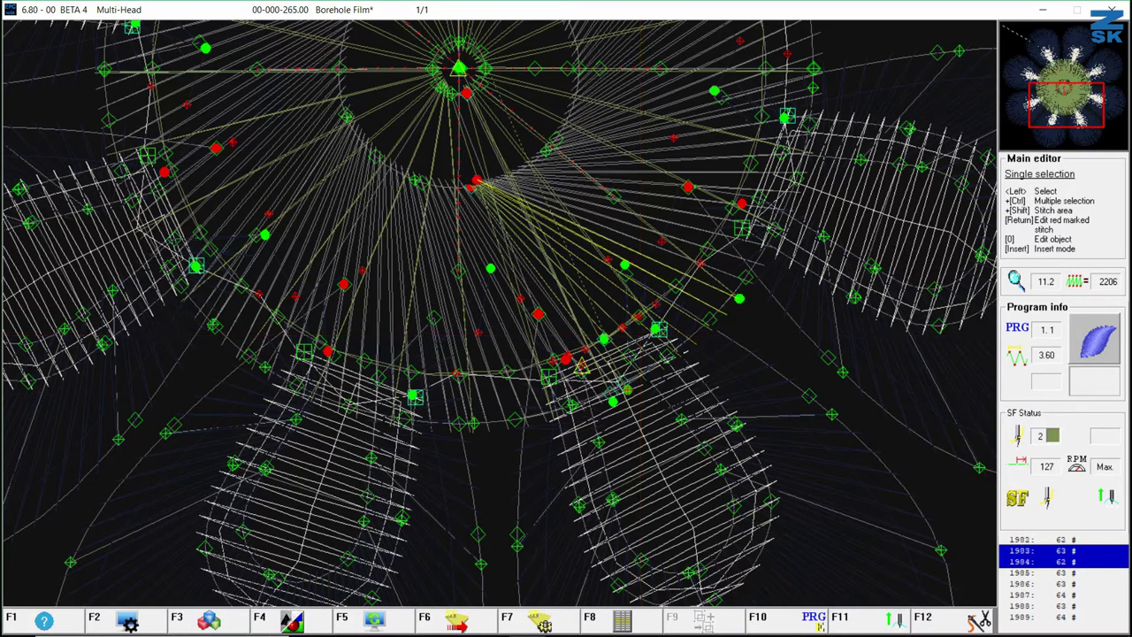
pyautogui.press('Right')
pyautogui.press('Right')
pyautogui.press('Right')
pyautogui.press('Right')
pyautogui.press('Right')
pyautogui.press('Right')
pyautogui.press('Right')
pyautogui.press('Right')
pyautogui.press('Right')
pyautogui.press('Right')
pyautogui.press('Right')
pyautogui.press('Right')
pyautogui.scroll(-5, 641, 416)
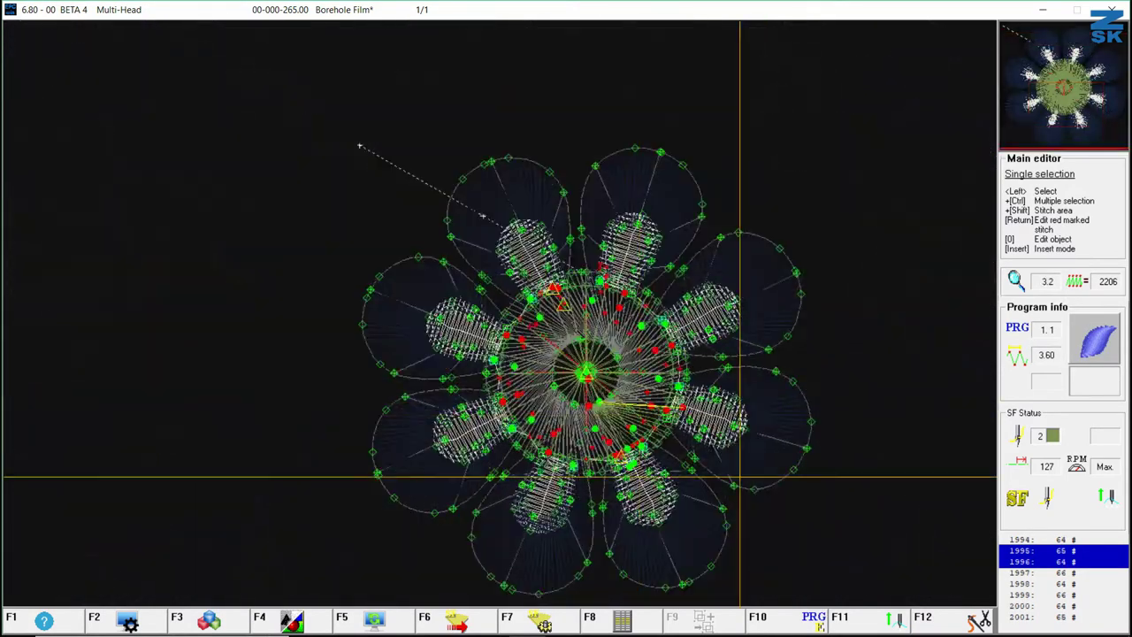
pyautogui.scroll(-2, 740, 477)
pyautogui.scroll(1, 780, 223)
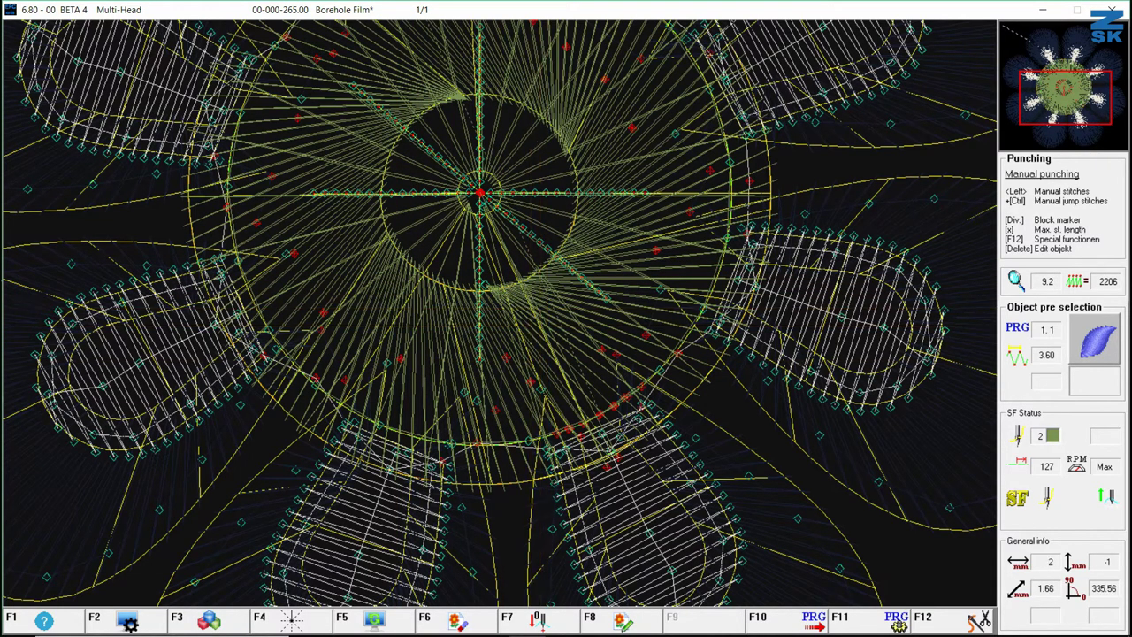
# - Punch four manual stitches across the lower-right part of the flower's centre and insert a thread trim after them
pyautogui.click(541, 324)
pyautogui.click(587, 353)
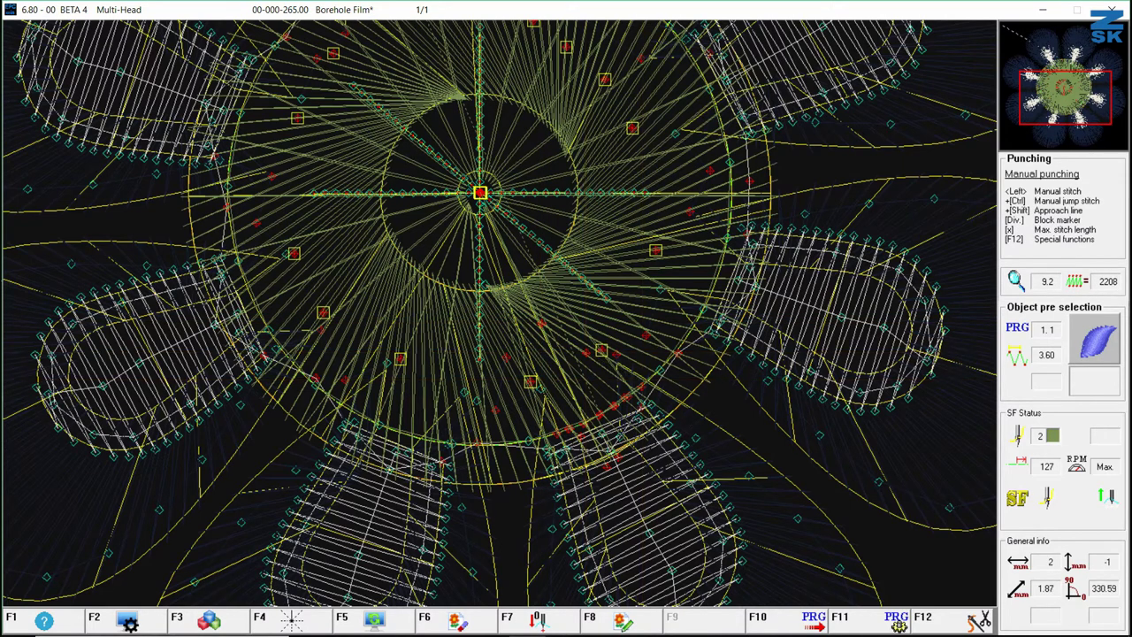
pyautogui.click(678, 413)
pyautogui.click(618, 379)
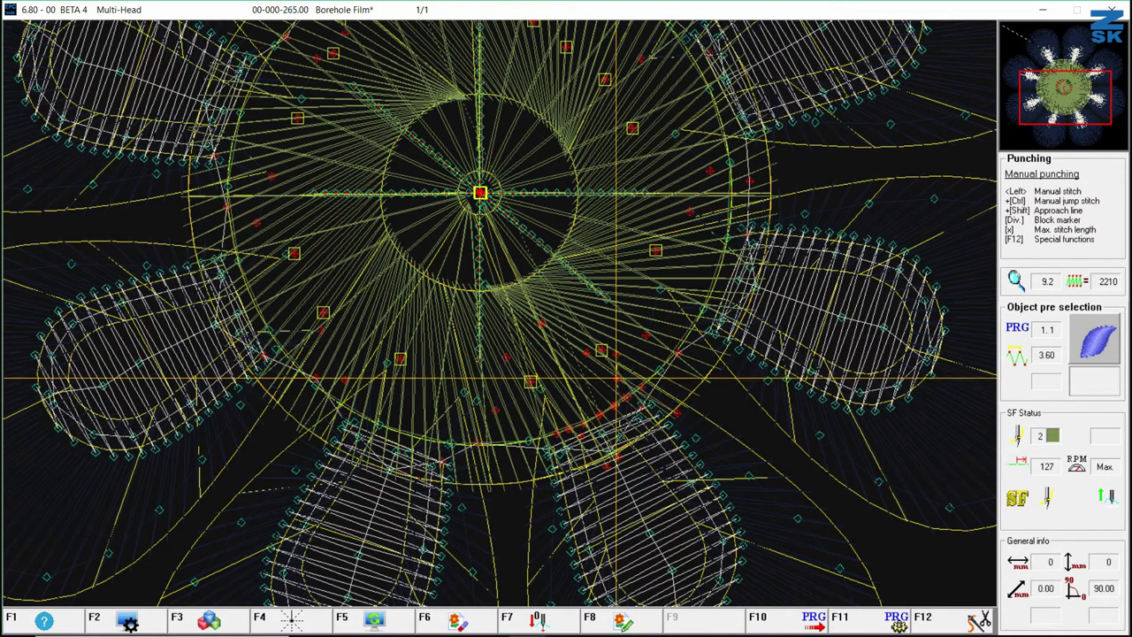
pyautogui.press('F12')
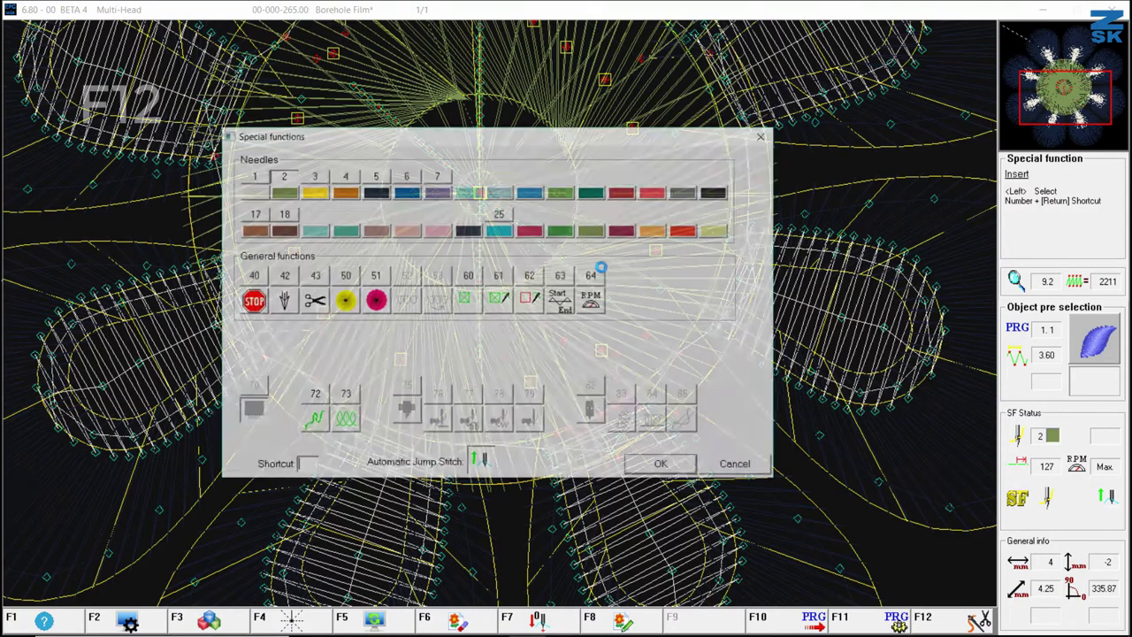
pyautogui.click(318, 305)
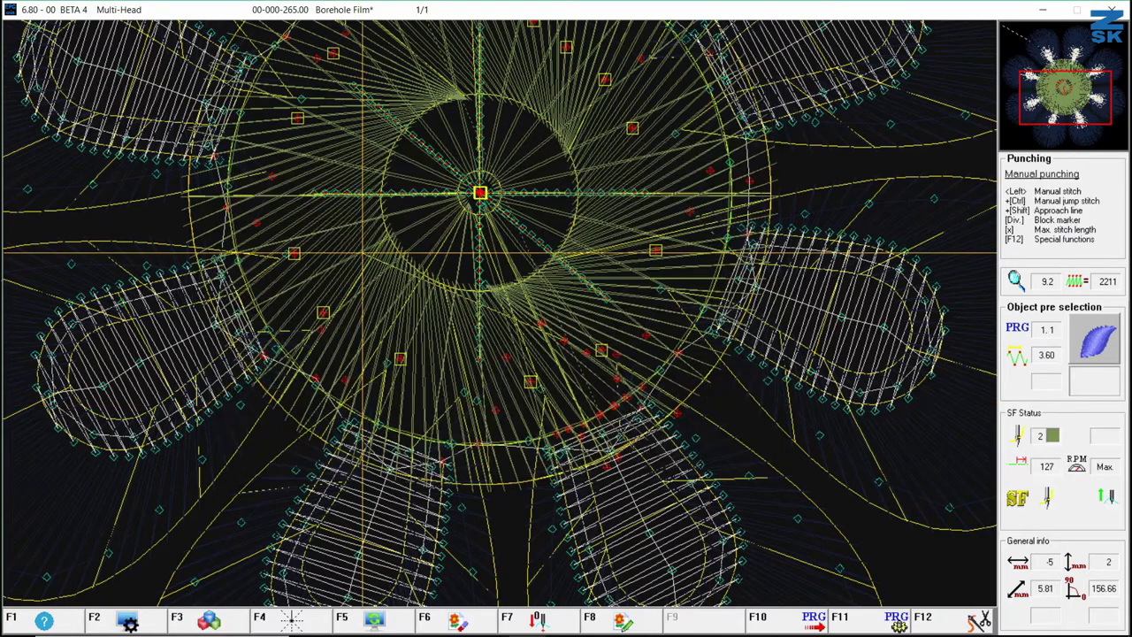
# - Finish punching and save the Borehole design, accepting its existing design information
pyautogui.press('Escape')
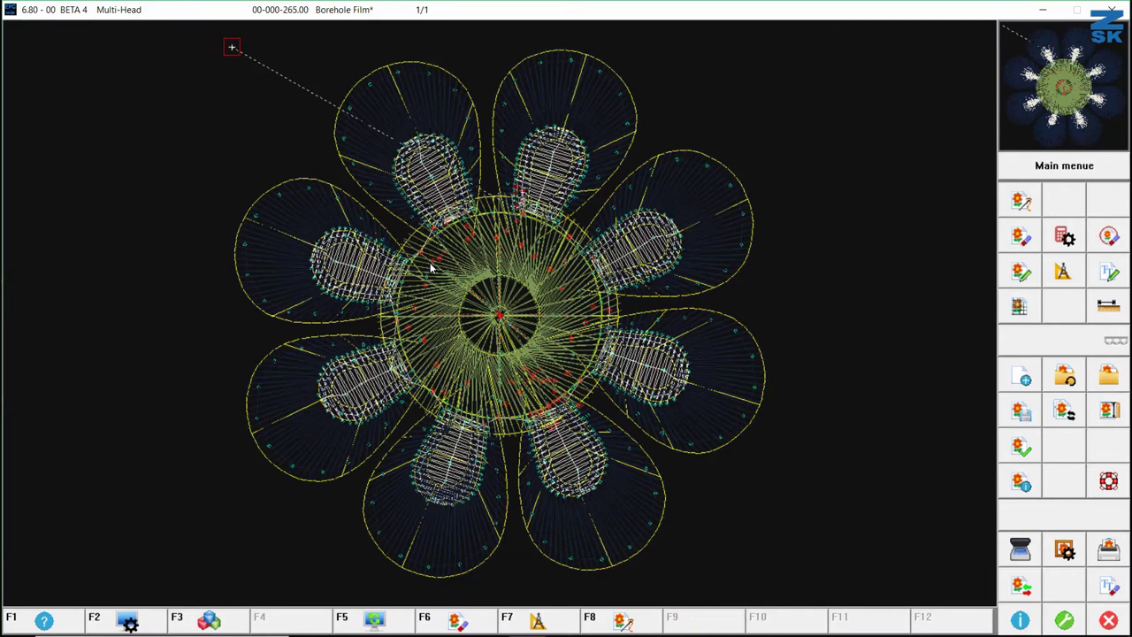
pyautogui.click(1018, 411)
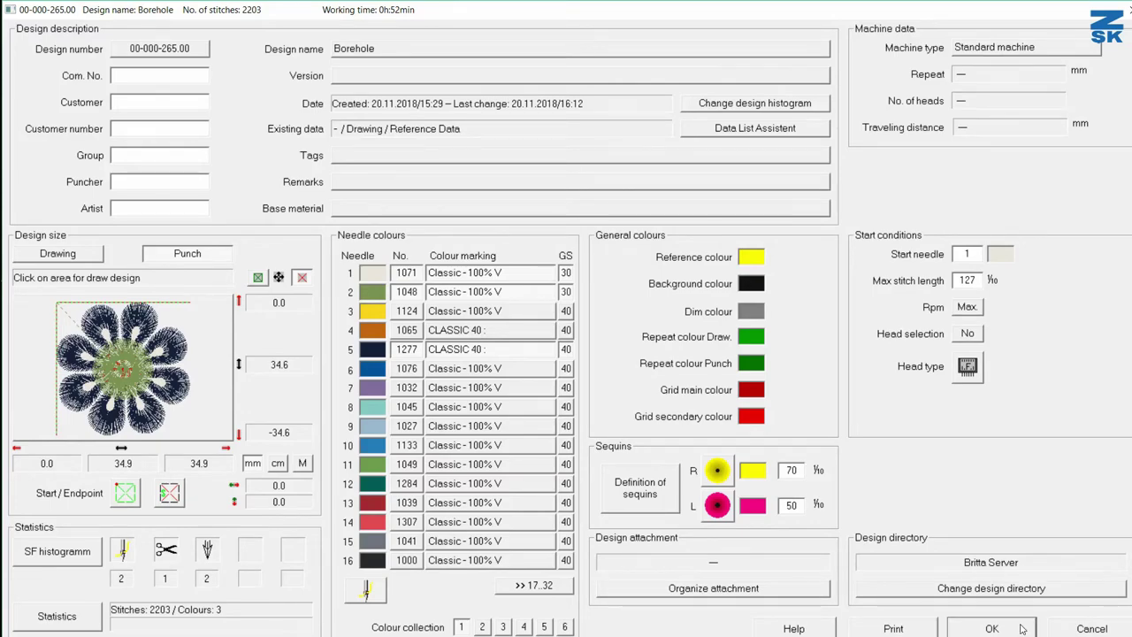
pyautogui.click(991, 628)
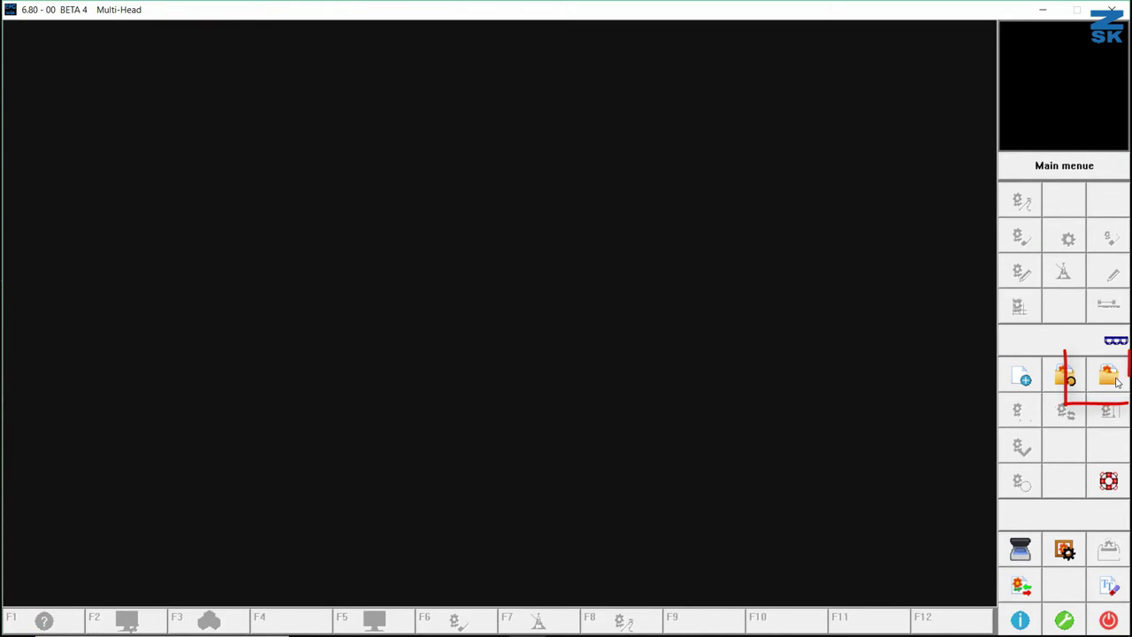
# - Prepare the Borehole design's export from the design directory in ZSK TC format, with the Desktop as destination folder
pyautogui.click(1067, 377)
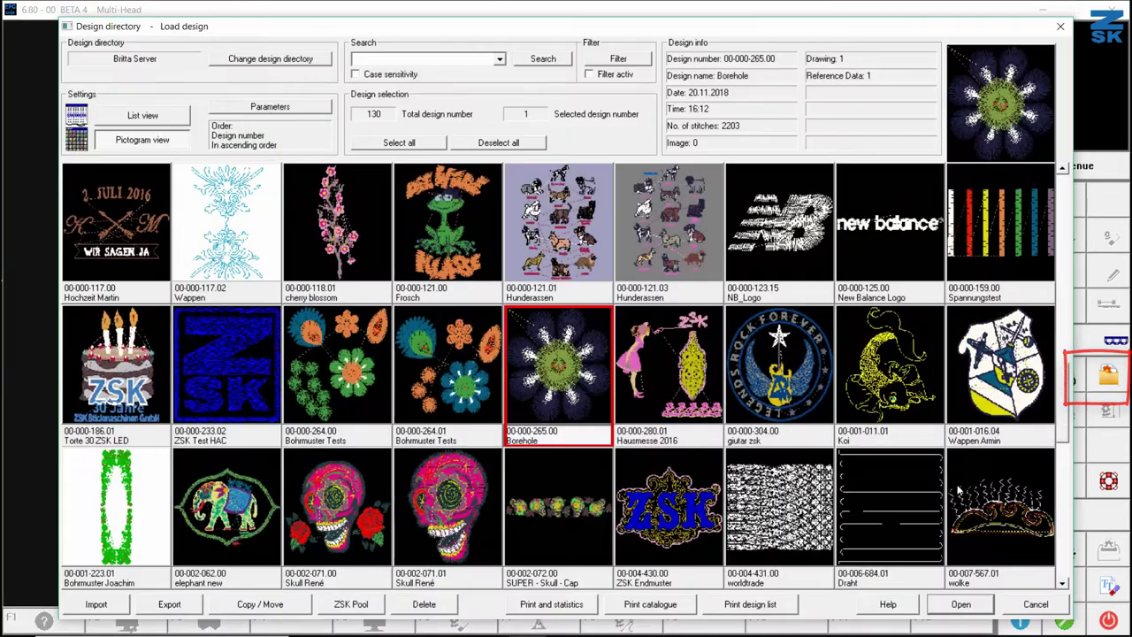
pyautogui.click(169, 605)
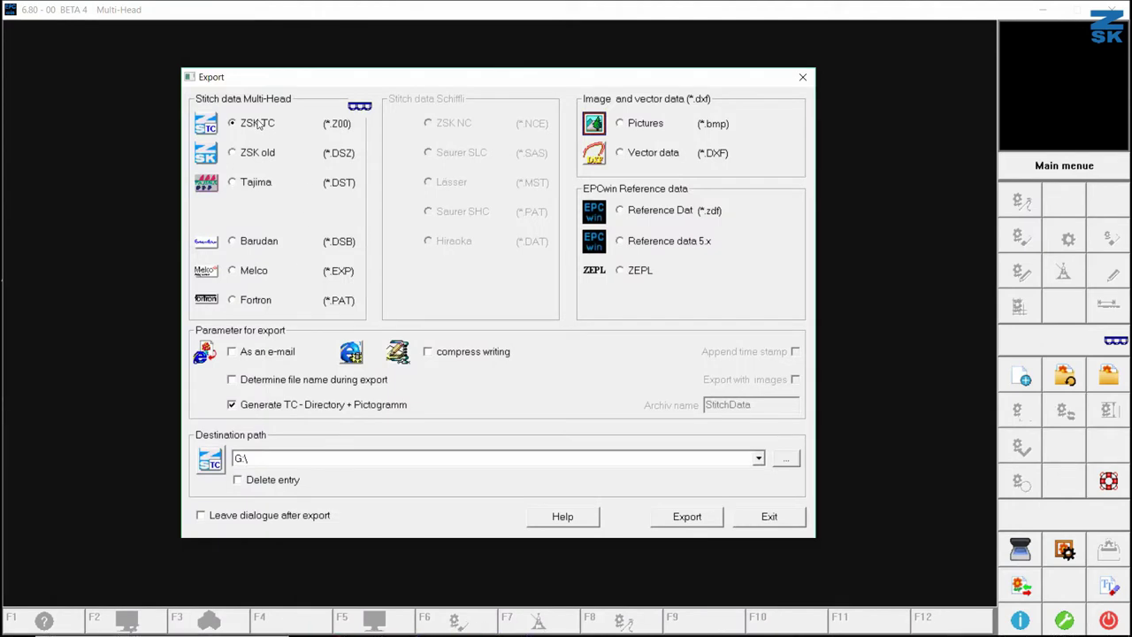
pyautogui.click(745, 459)
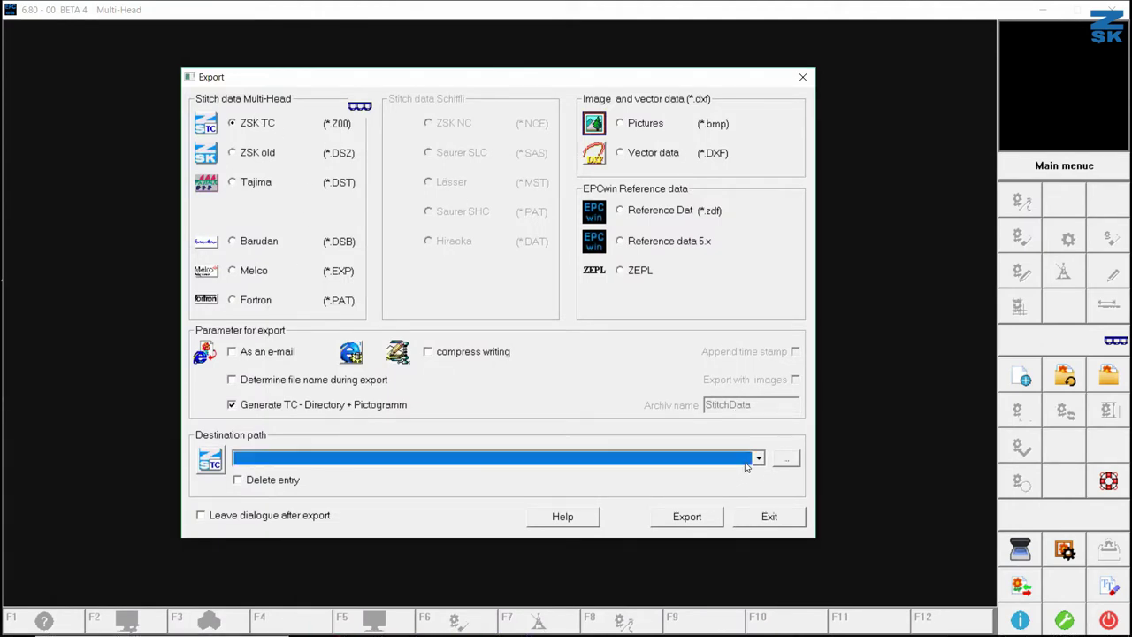
pyautogui.click(748, 468)
pyautogui.click(784, 463)
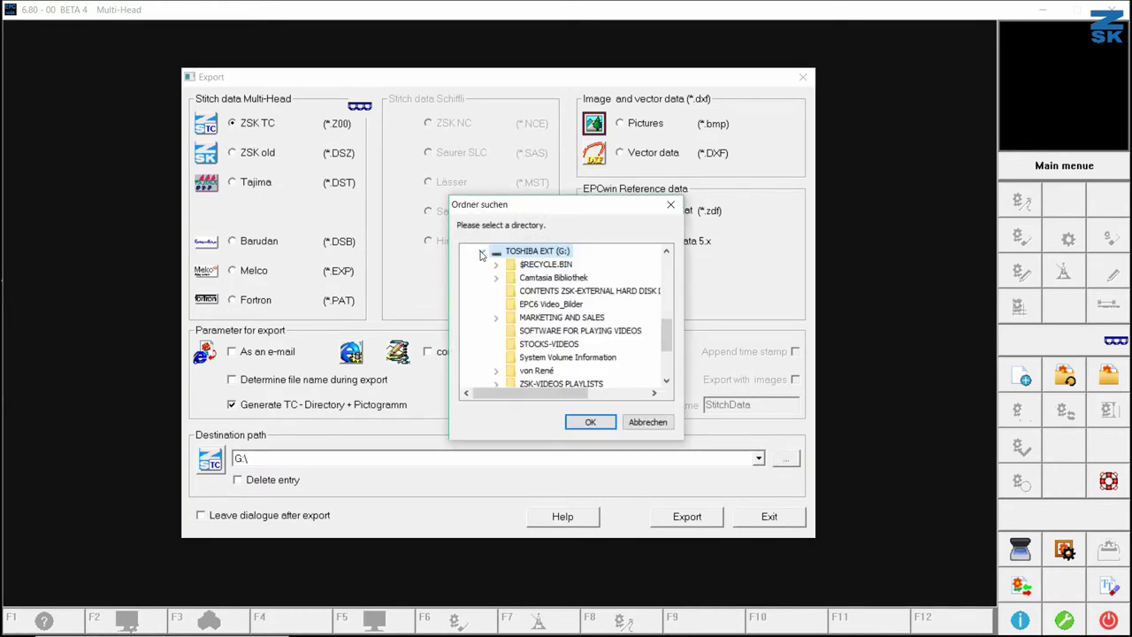
pyautogui.click(482, 255)
pyautogui.scroll(5, 482, 289)
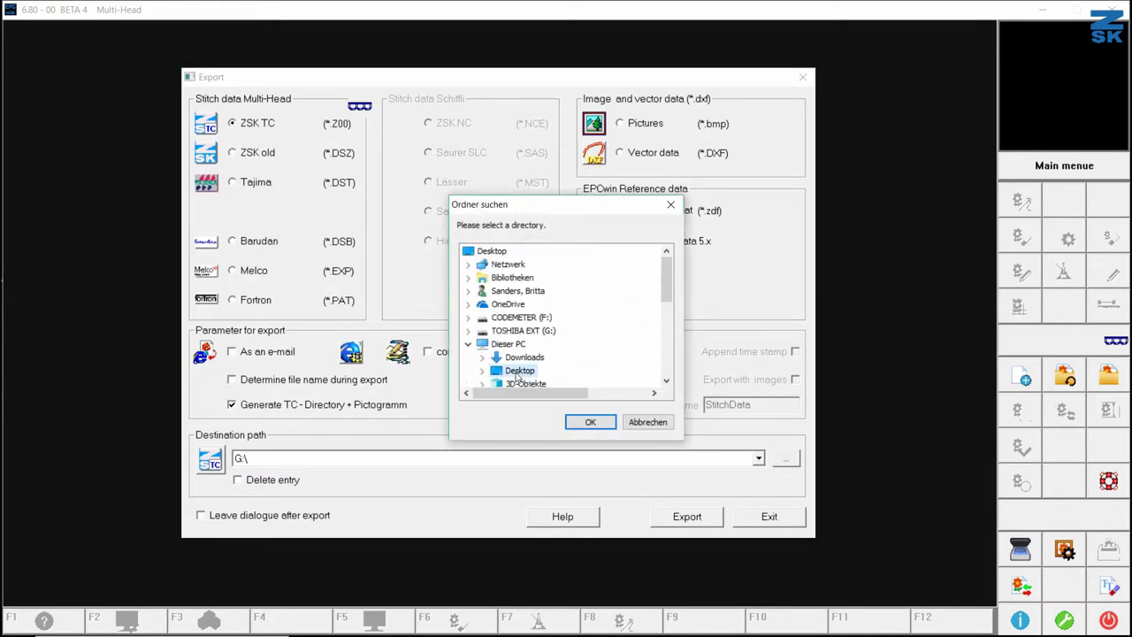
pyautogui.click(590, 422)
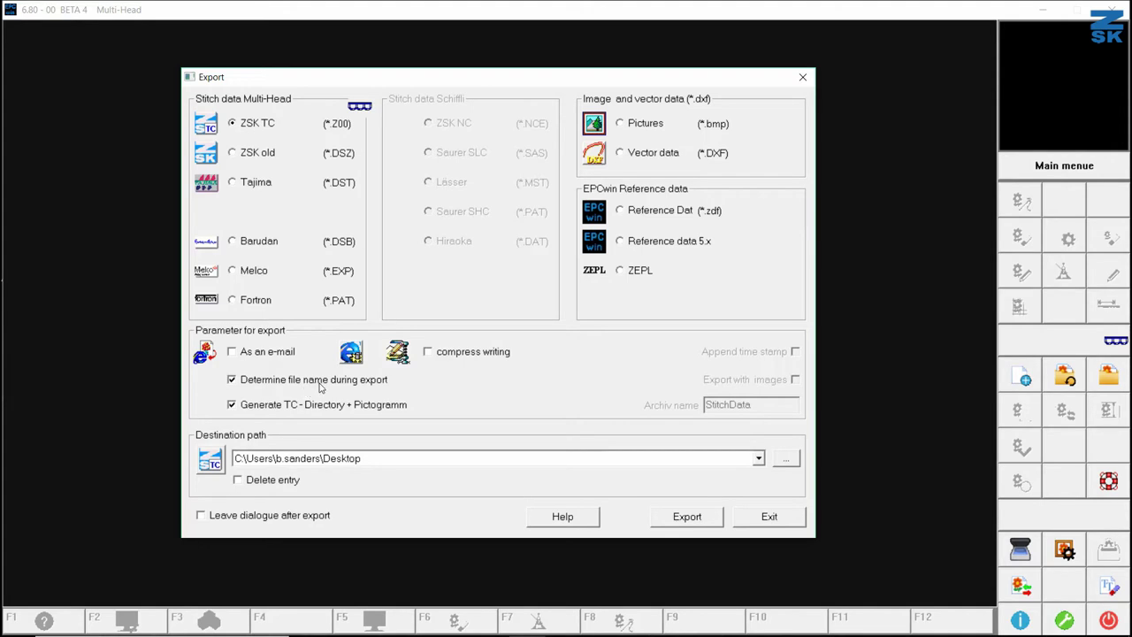
# - Export the stitch data with the file name determined during export, naming it Boring and accepting the preset function settings
pyautogui.click(687, 516)
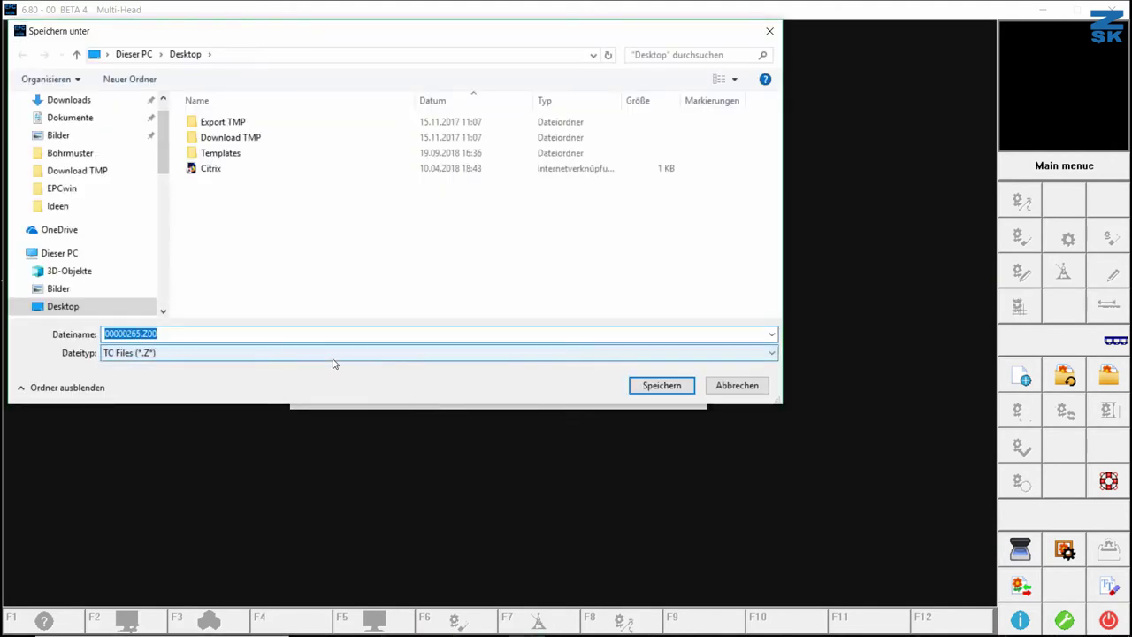
pyautogui.write('Boring')
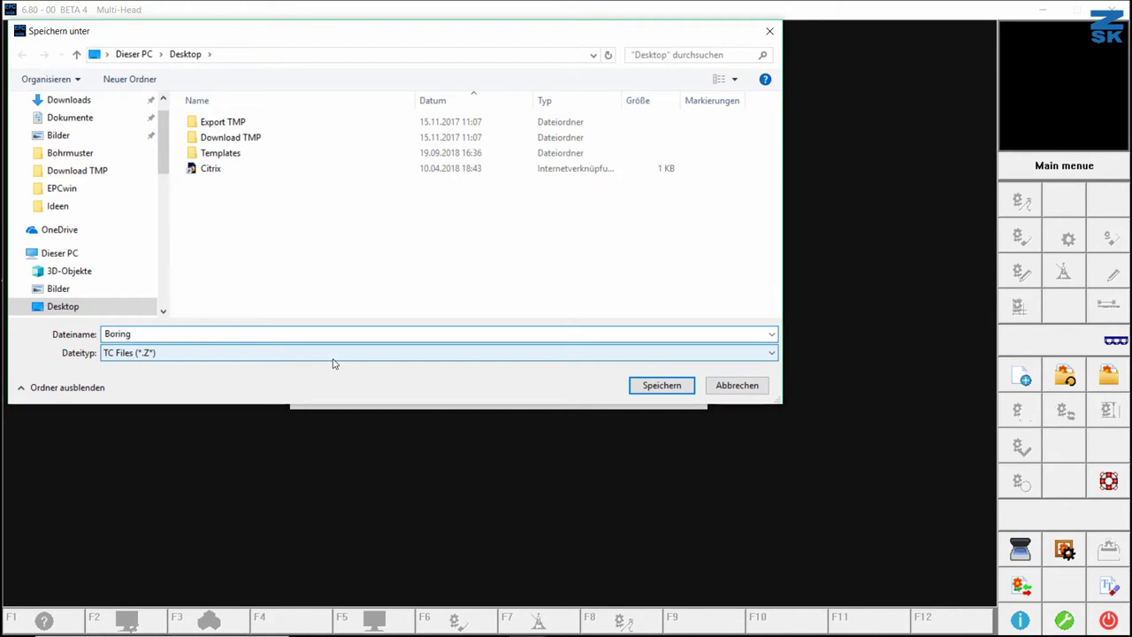
pyautogui.click(682, 387)
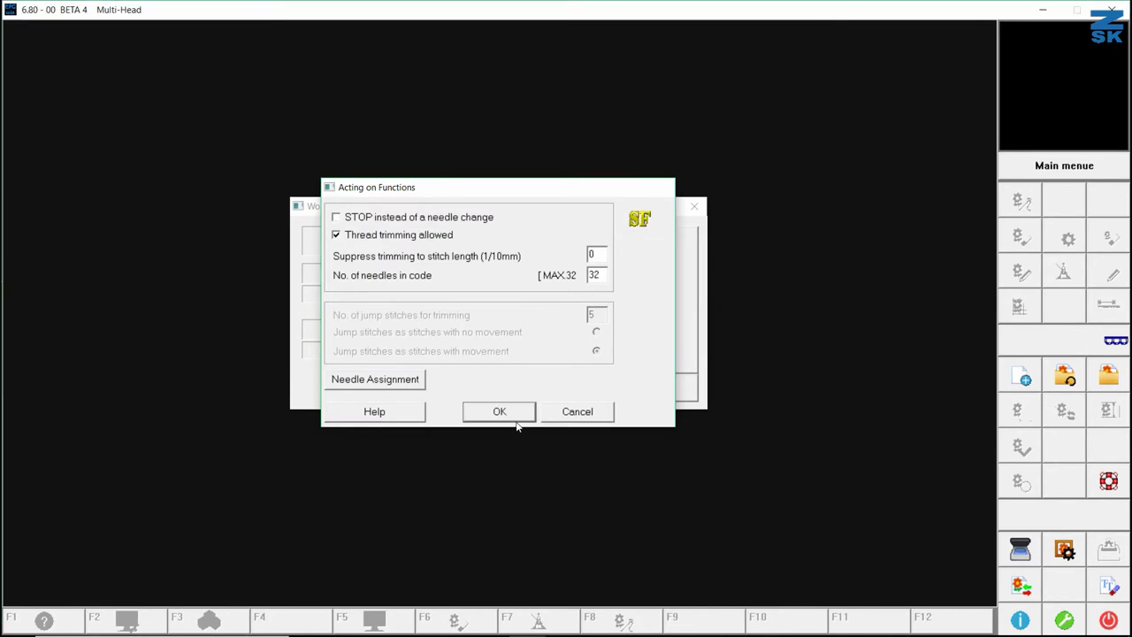
pyautogui.click(511, 412)
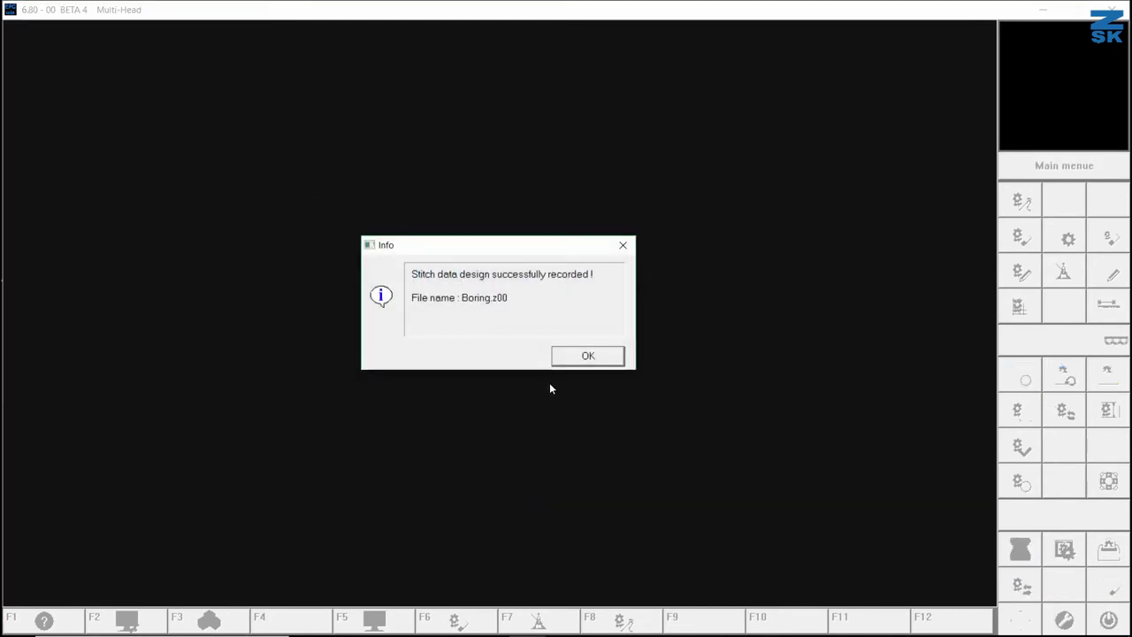
pyautogui.click(588, 355)
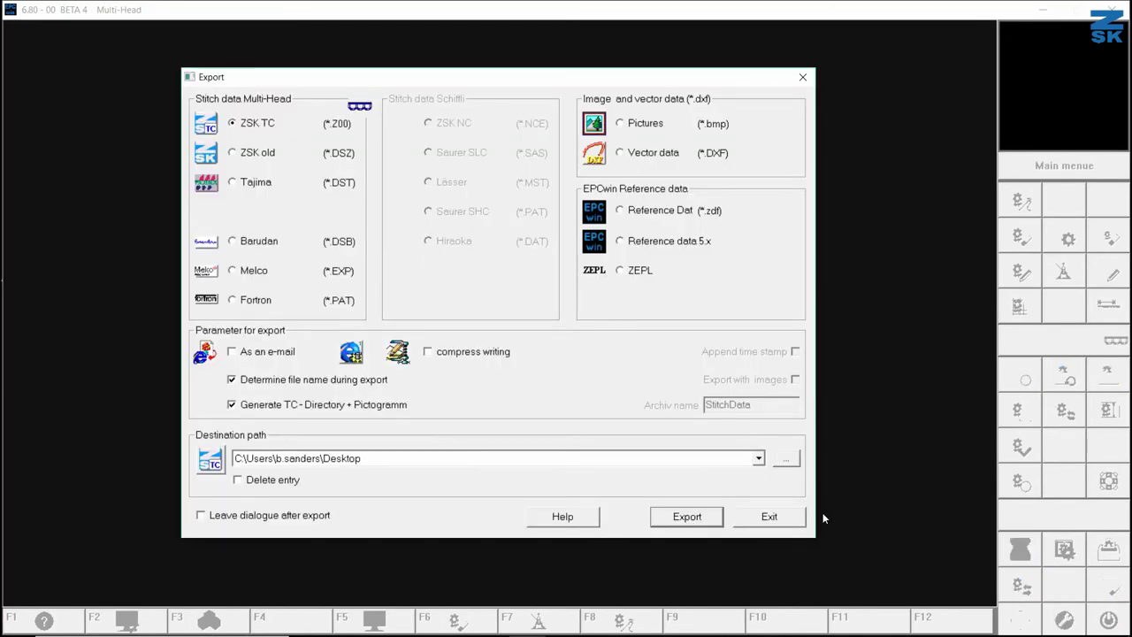